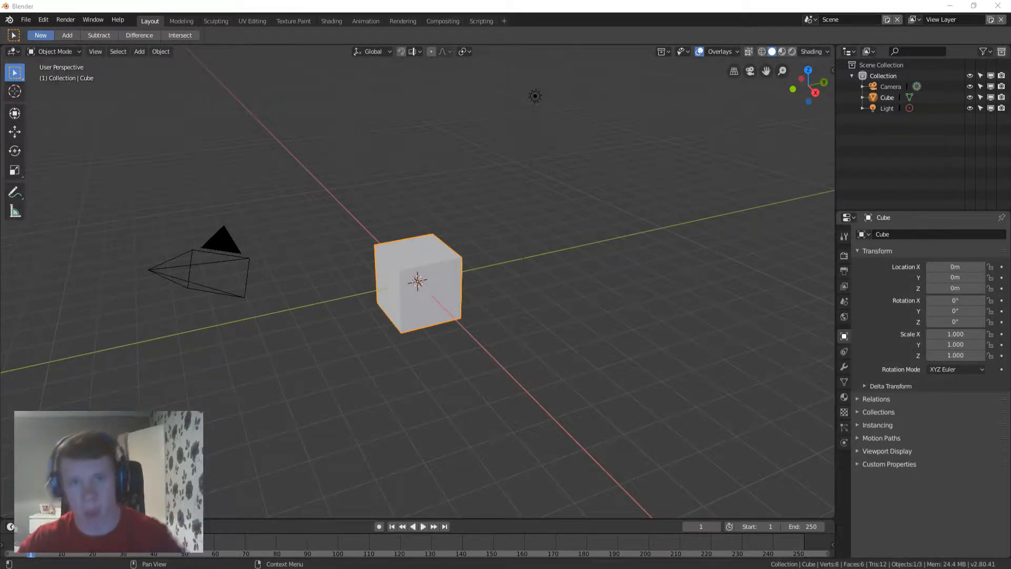
# Step: Delete all the default scene objects: the cube, camera and light
pyautogui.moveTo(369, 246); pyautogui.dragTo(489, 244, button='middle')
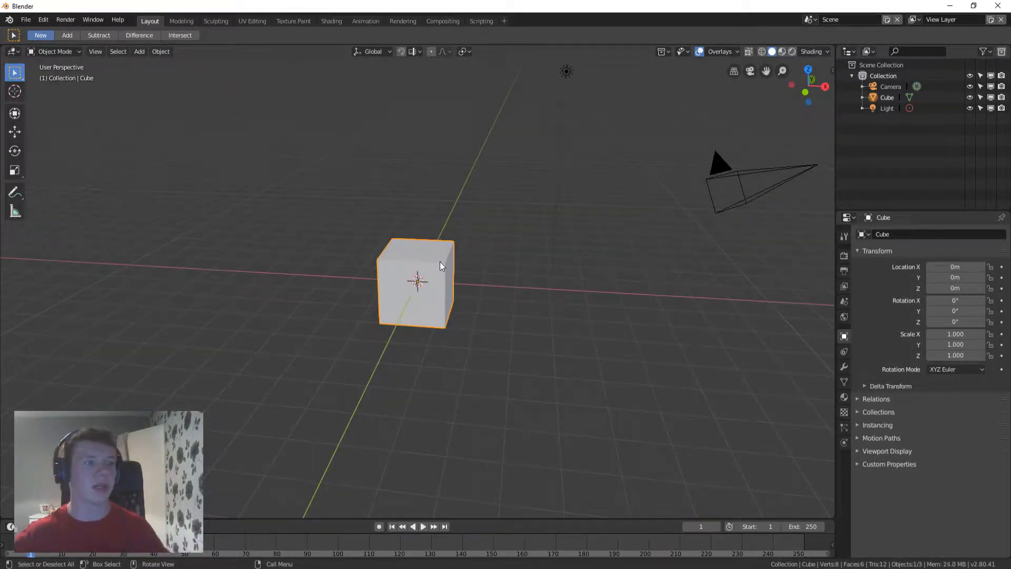
pyautogui.moveTo(582, 188); pyautogui.dragTo(548, 189, button='middle')
pyautogui.press('a')
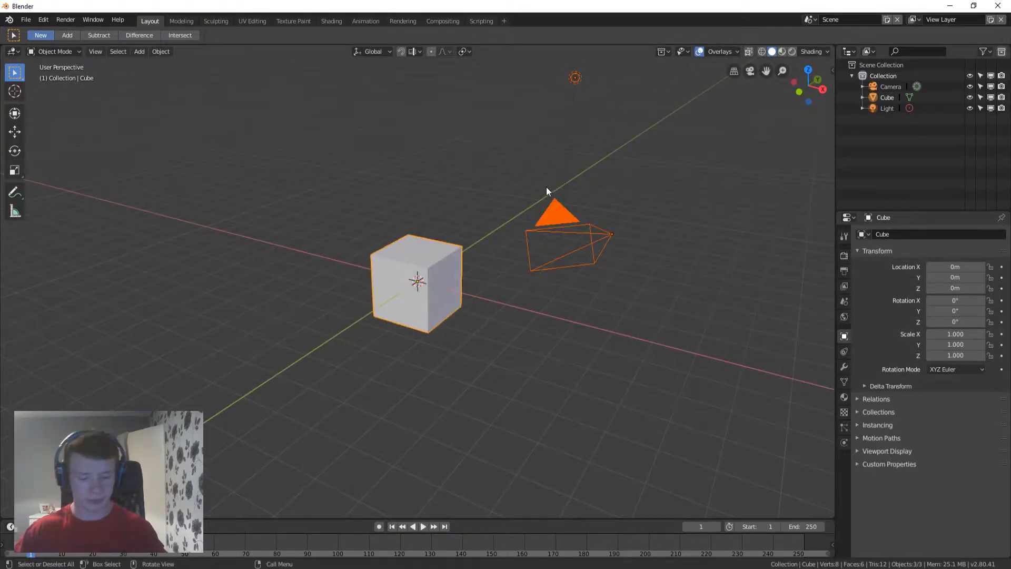
pyautogui.press('Delete')
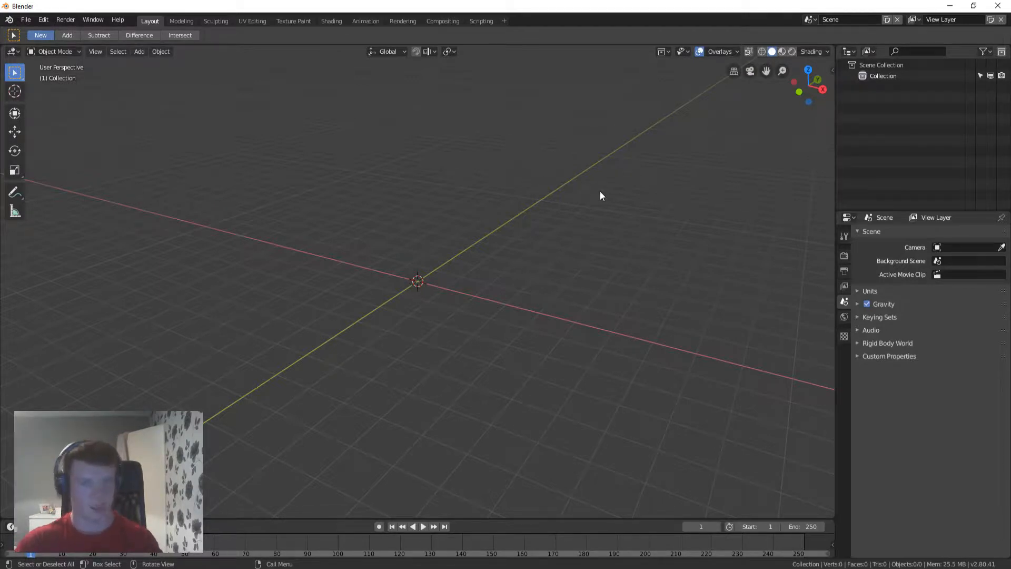
pyautogui.moveTo(407, 269); pyautogui.dragTo(473, 276, button='middle')
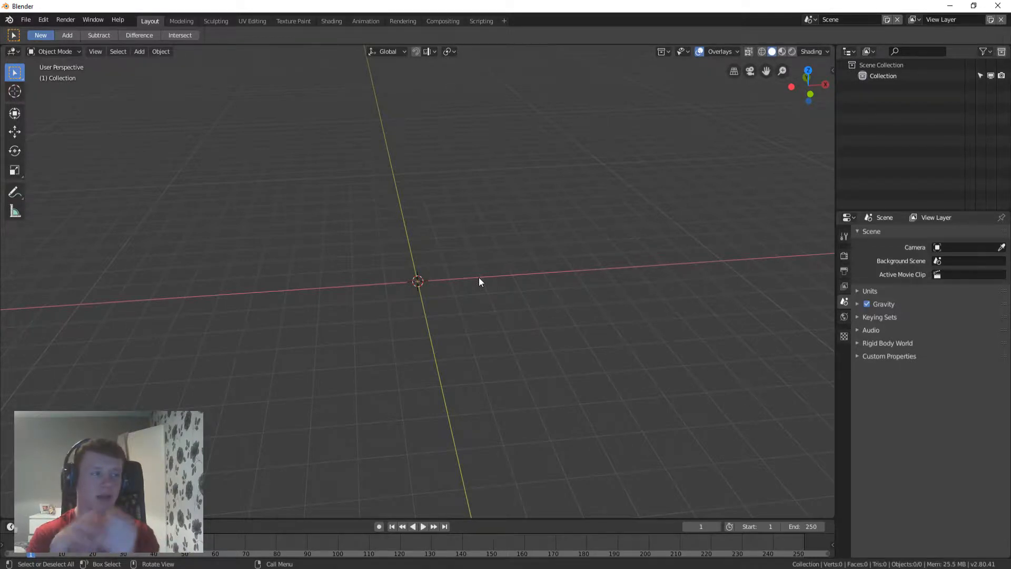
pyautogui.moveTo(299, 274); pyautogui.dragTo(474, 264, button='middle')
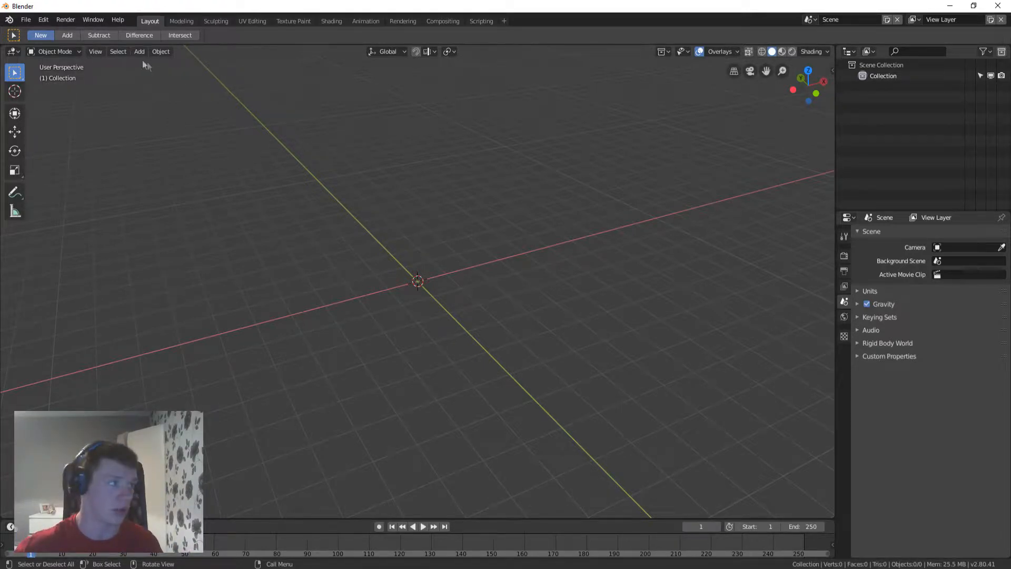
pyautogui.moveTo(394, 323); pyautogui.dragTo(384, 315, button='middle')
pyautogui.hotkey('shift', 'a')
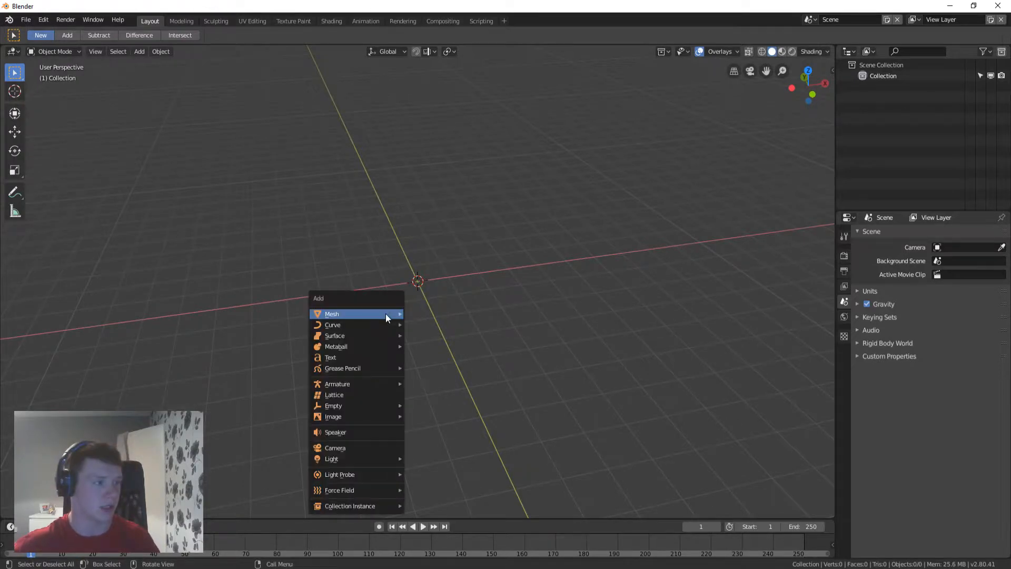
pyautogui.moveTo(386, 314)
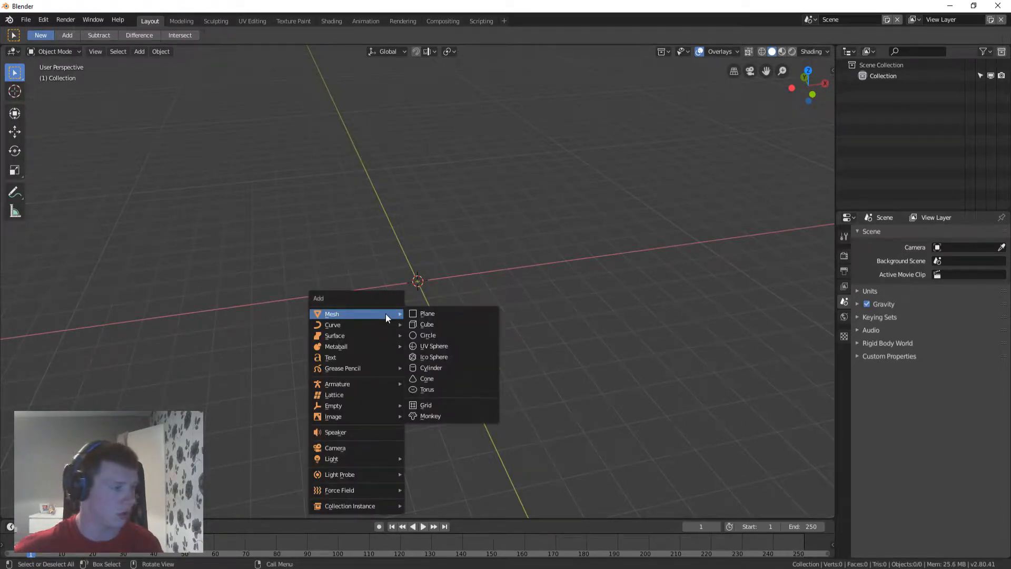
pyautogui.moveTo(440, 260); pyautogui.dragTo(424, 284, button='middle')
pyautogui.hotkey('shift', 'a')
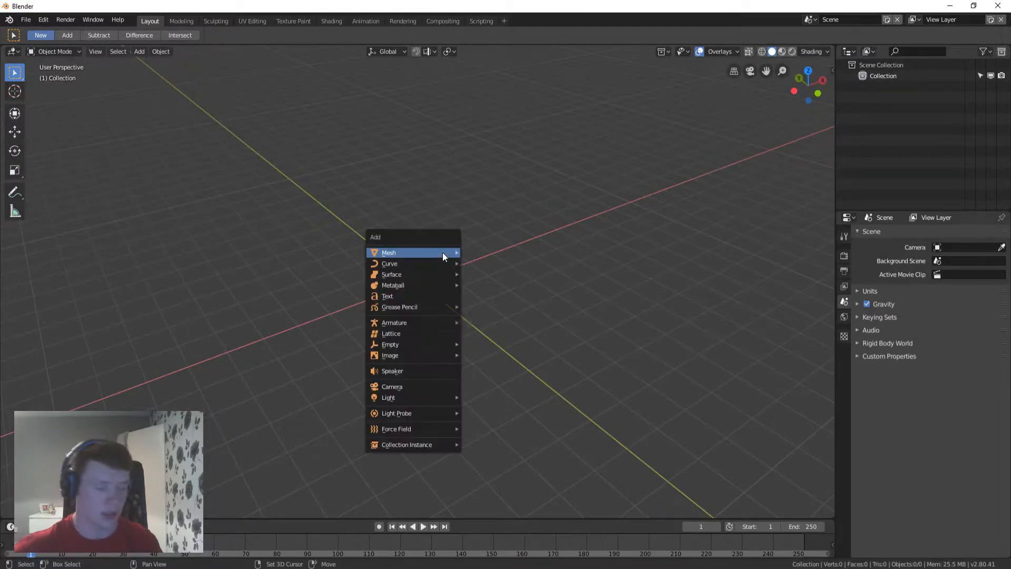
pyautogui.moveTo(440, 257)
pyautogui.click(487, 306)
pyautogui.moveTo(486, 305); pyautogui.dragTo(446, 284, button='middle')
pyautogui.scroll(3, 474, 277)
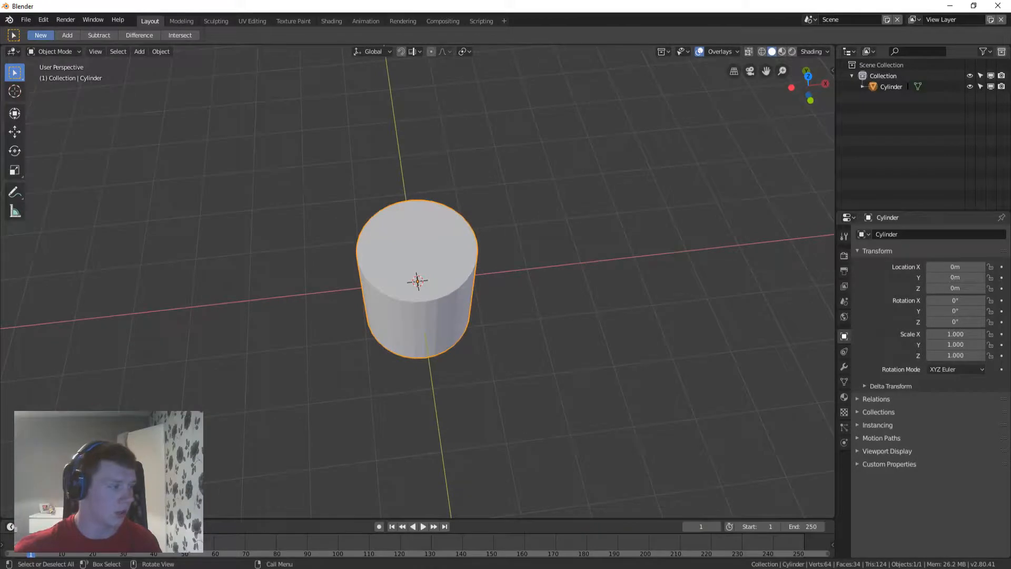
pyautogui.hotkey('alt', 'a')
pyautogui.moveTo(432, 298); pyautogui.dragTo(427, 271, button='middle')
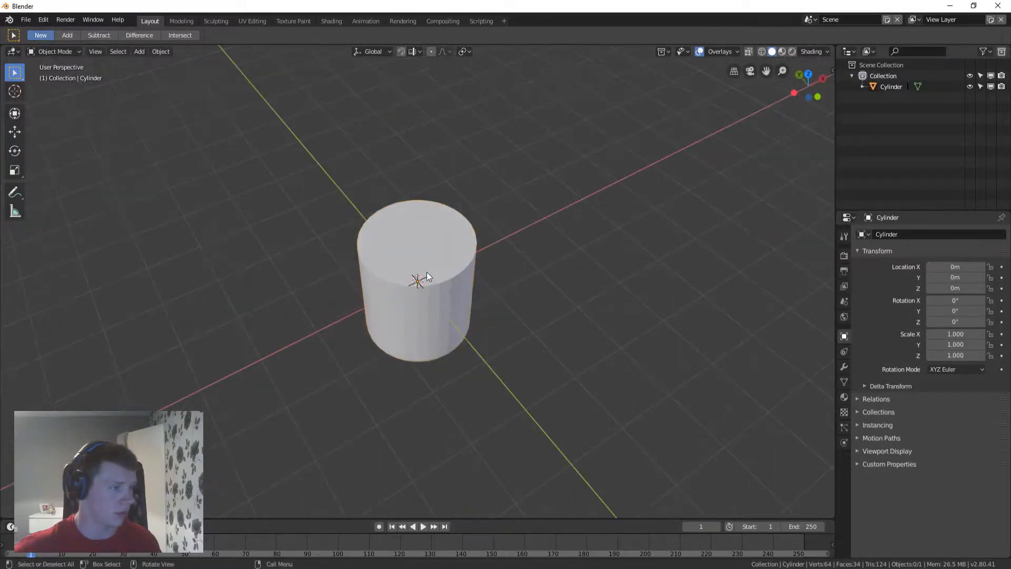
pyautogui.click(427, 272)
pyautogui.press('Delete')
pyautogui.rightClick(427, 273)
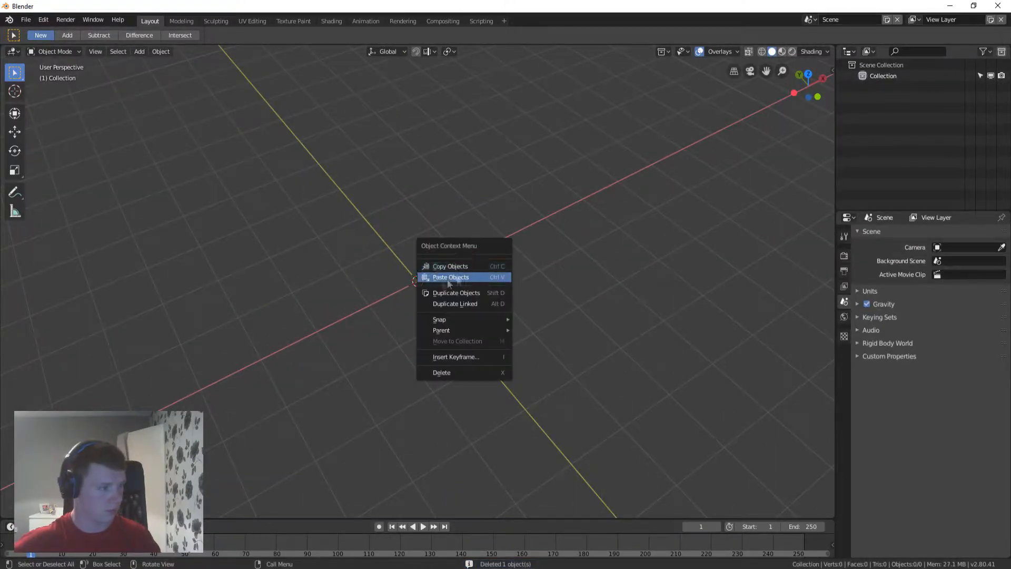
# Step: Add a cylinder mesh at the origin and set its vertex count to 5
pyautogui.moveTo(494, 222); pyautogui.dragTo(456, 231, button='middle')
pyautogui.hotkey('shift', 'a')
pyautogui.moveTo(420, 240)
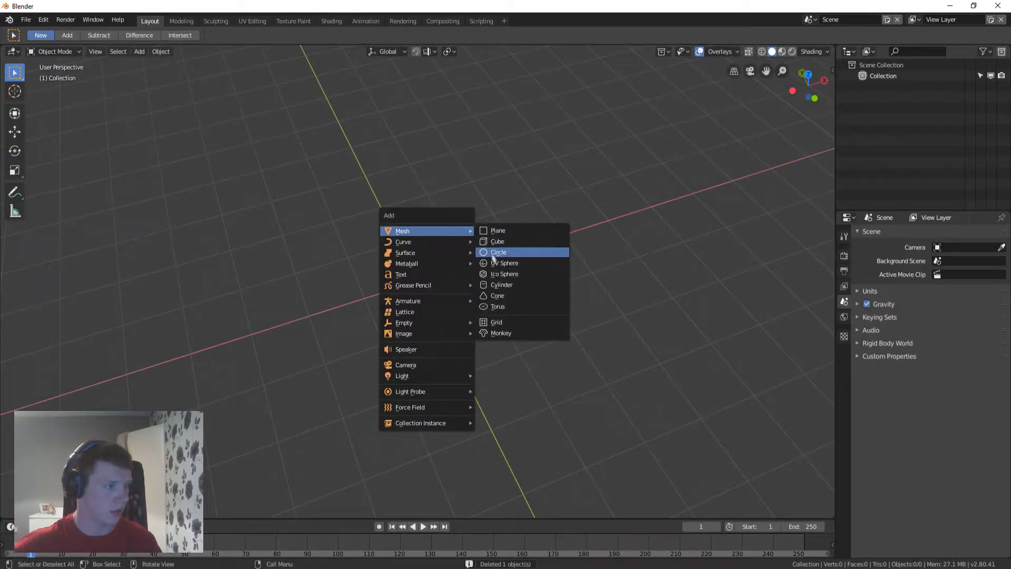
pyautogui.click(500, 283)
pyautogui.moveTo(437, 263); pyautogui.dragTo(420, 245, button='middle')
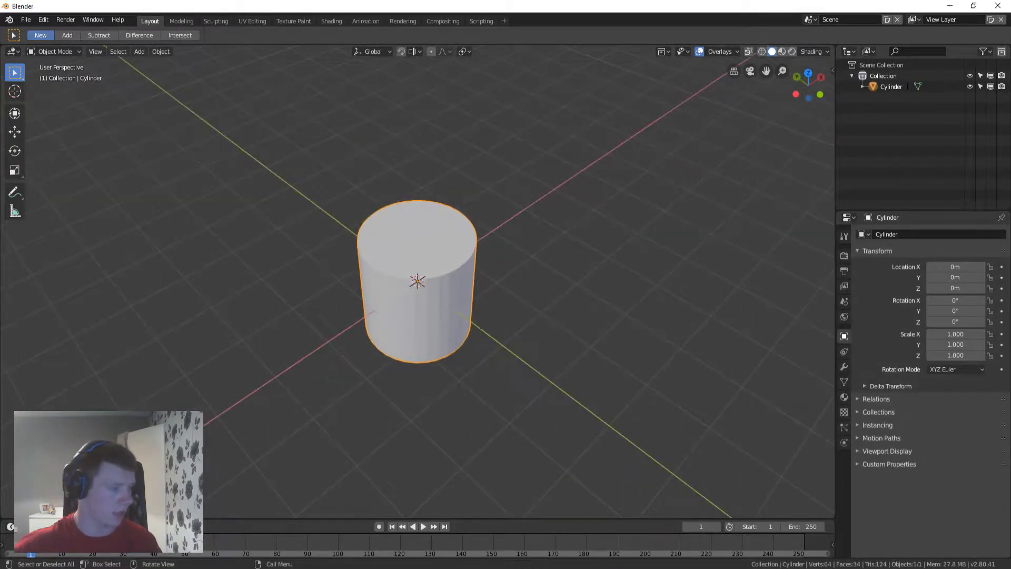
pyautogui.click(156, 381)
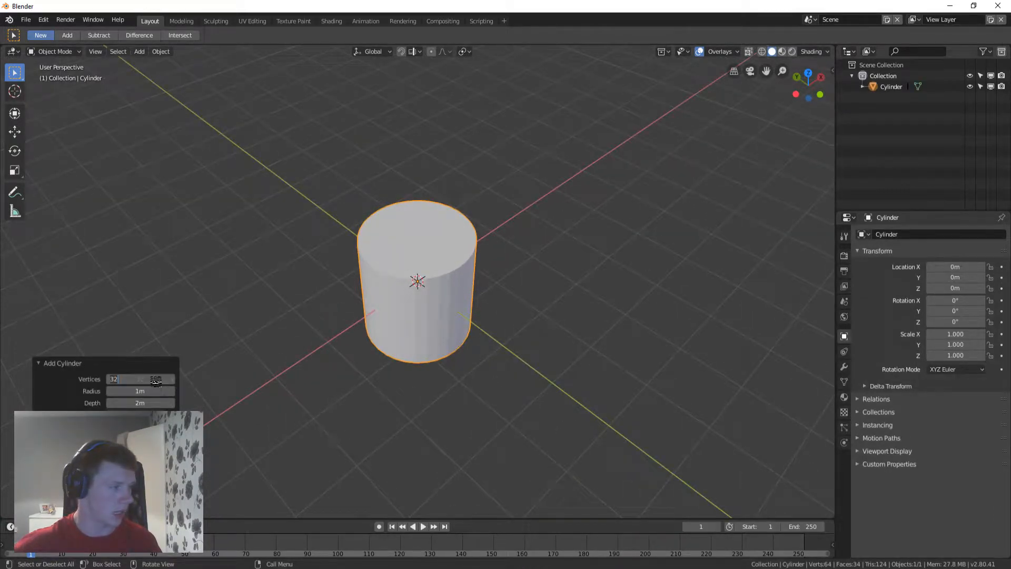
pyautogui.write('5')
pyautogui.press('Return')
# Step: Enter Edit Mode with face selection and inset the five-sided cylinder's top face
pyautogui.moveTo(211, 364); pyautogui.dragTo(463, 261, button='middle')
pyautogui.press('Tab')
pyautogui.press('3')
pyautogui.click(428, 232)
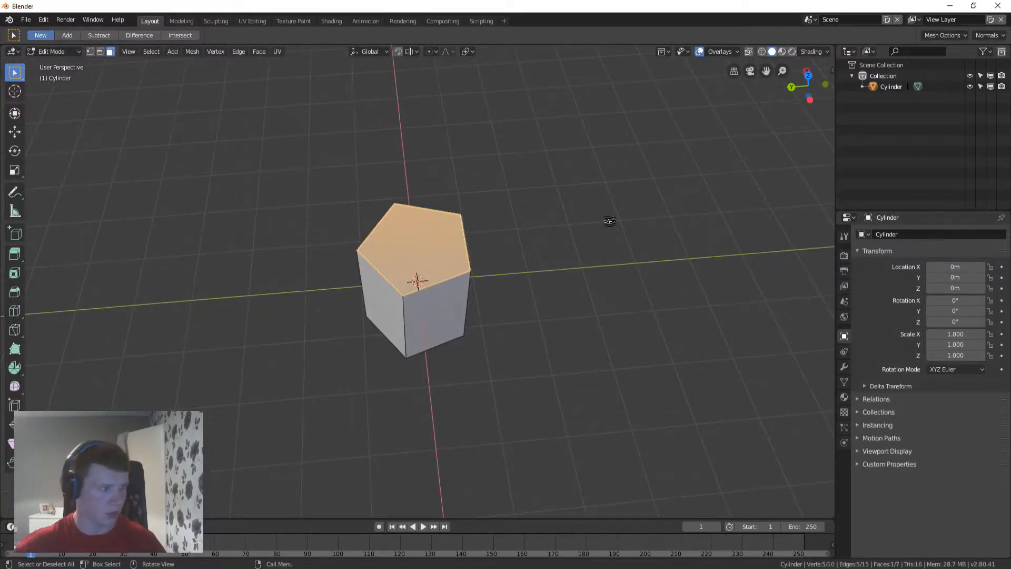
pyautogui.press('i')
pyautogui.click(582, 242)
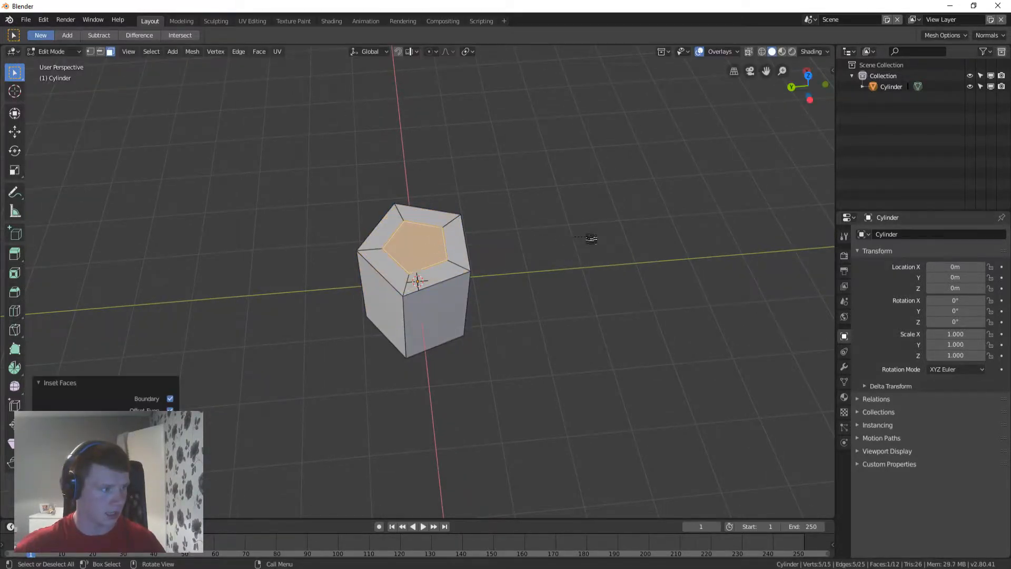
# Step: Delete the inset face on top and the cylinder's bottom face, leaving both ends open
pyautogui.press('x')
pyautogui.click(465, 244)
pyautogui.scroll(2, 455, 286)
pyautogui.moveTo(455, 285); pyautogui.dragTo(440, 365, button='middle')
pyautogui.click(441, 367)
pyautogui.press('x')
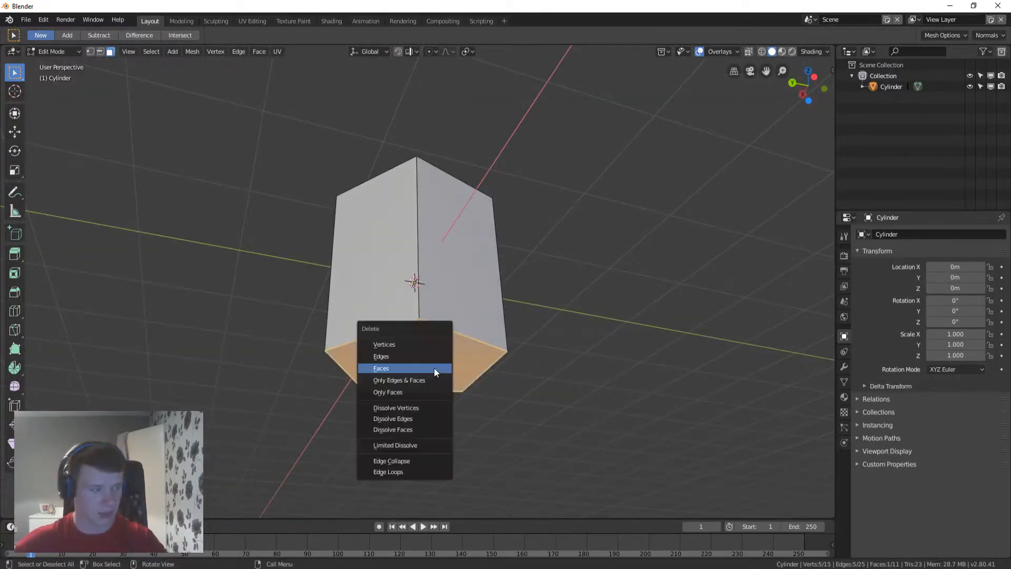
pyautogui.click(434, 368)
# Step: Merge the open bottom edge loop's five vertices at center so the sides taper to a point
pyautogui.moveTo(445, 350); pyautogui.dragTo(476, 300, button='middle')
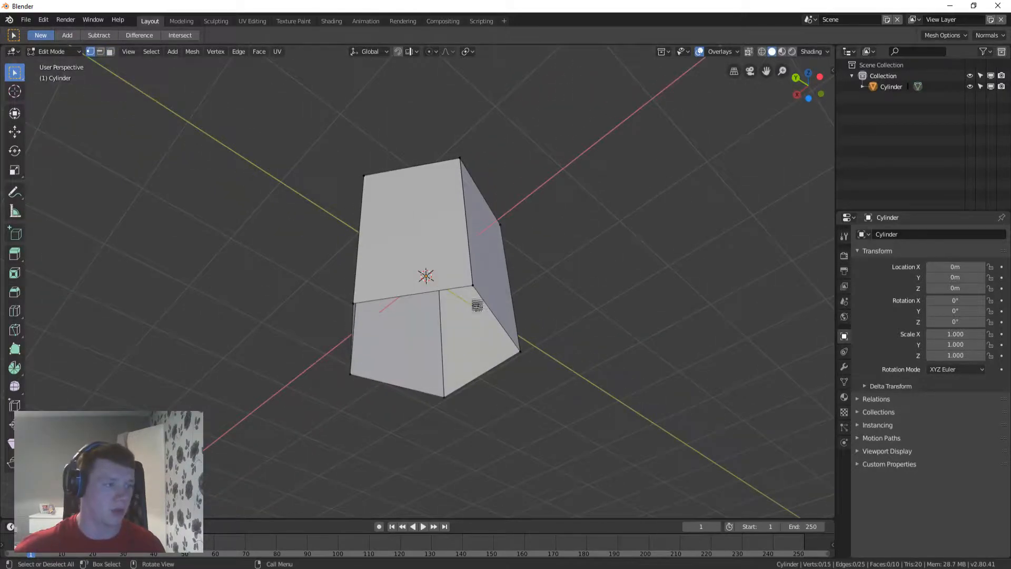
pyautogui.keyDown('alt'); pyautogui.click(475, 287); pyautogui.keyUp('alt')
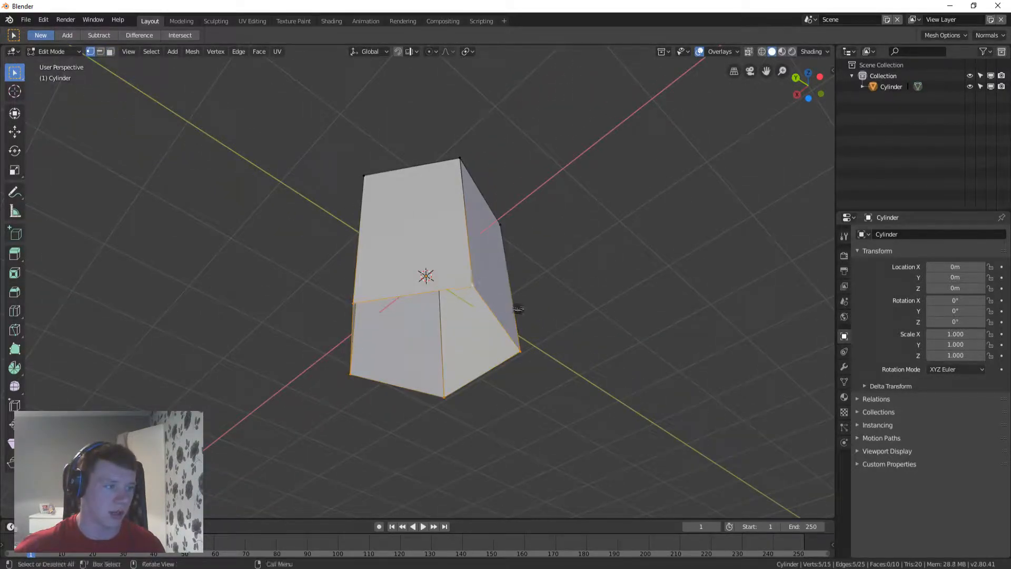
pyautogui.rightClick(450, 319)
pyautogui.click(450, 320)
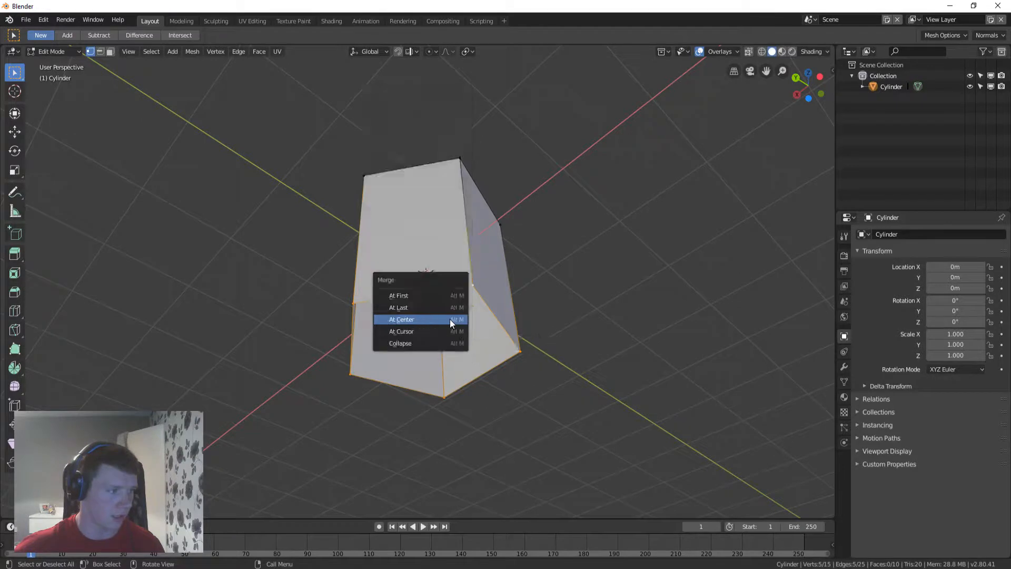
pyautogui.click(450, 319)
pyautogui.moveTo(469, 217); pyautogui.dragTo(425, 273, button='middle')
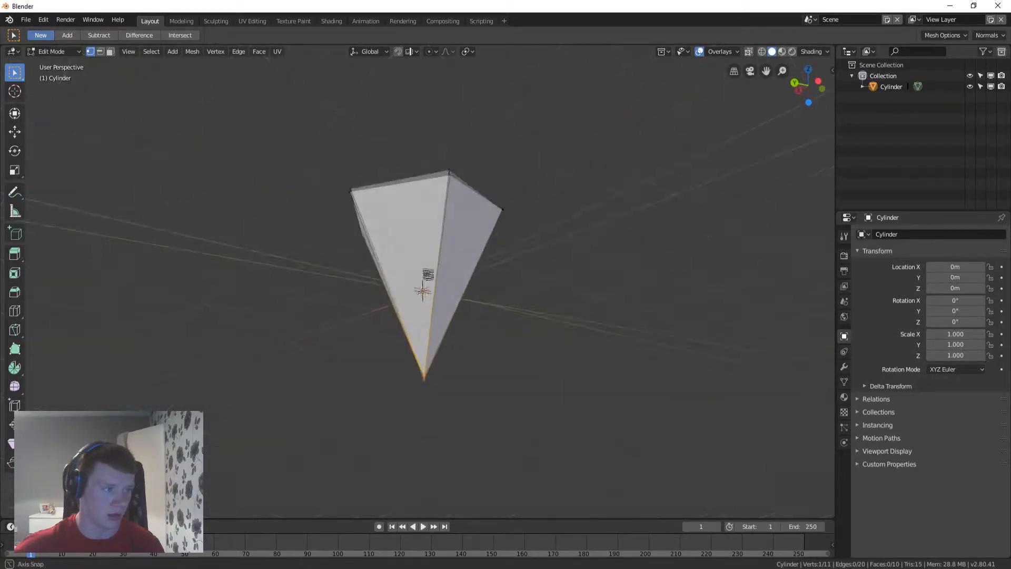
# Step: Merge the inner edge loop on the top surface at center, closing the hole with triangles
pyautogui.moveTo(470, 303); pyautogui.dragTo(453, 229, button='middle')
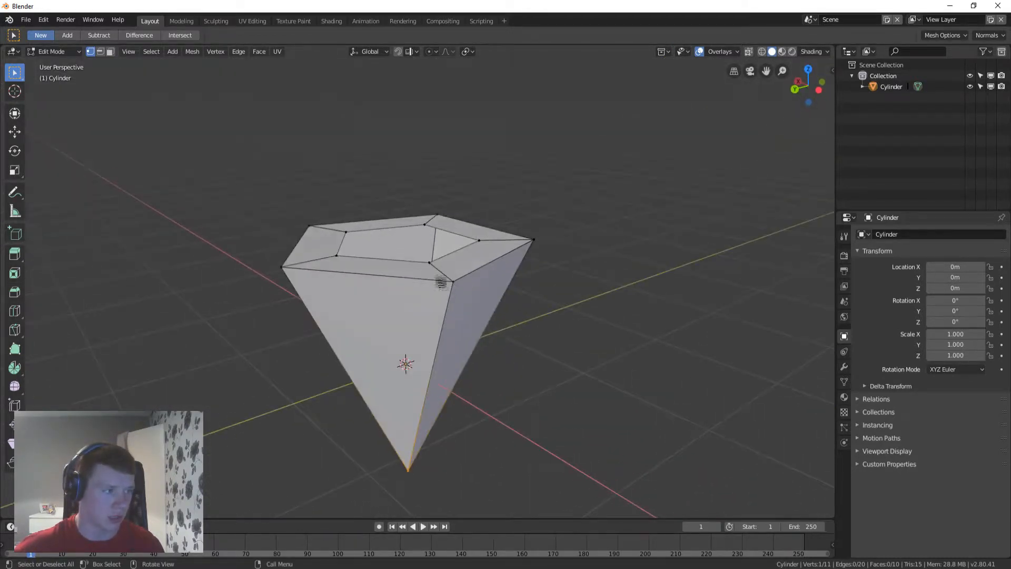
pyautogui.keyDown('alt'); pyautogui.click(462, 244); pyautogui.keyUp('alt')
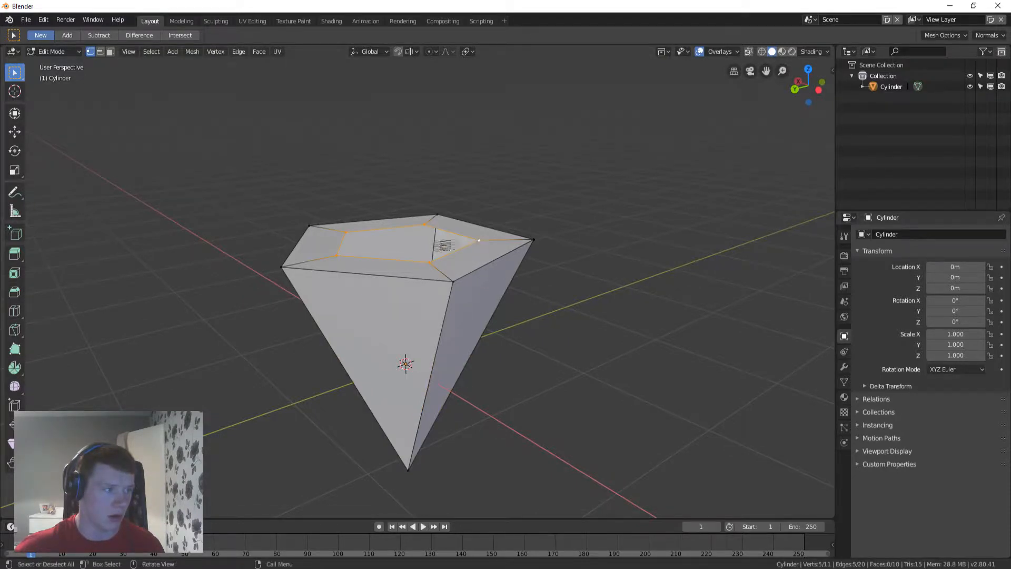
pyautogui.moveTo(464, 244); pyautogui.dragTo(471, 266, button='middle')
pyautogui.rightClick(435, 263)
pyautogui.click(435, 262)
pyautogui.click(431, 264)
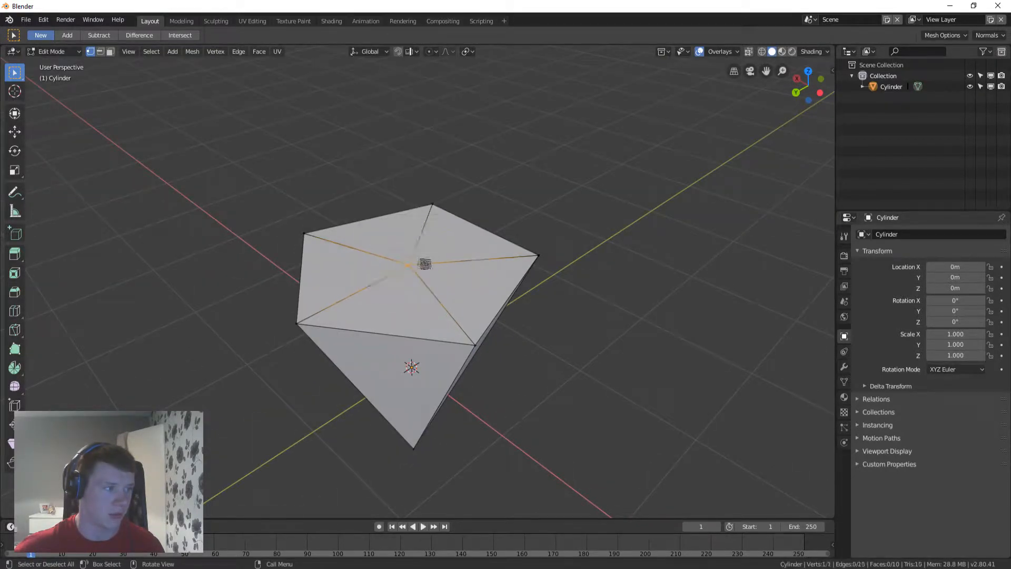
# Step: Move the merged top center vertex down along the Z axis to hollow the shape
pyautogui.moveTo(432, 245); pyautogui.dragTo(454, 224, button='middle')
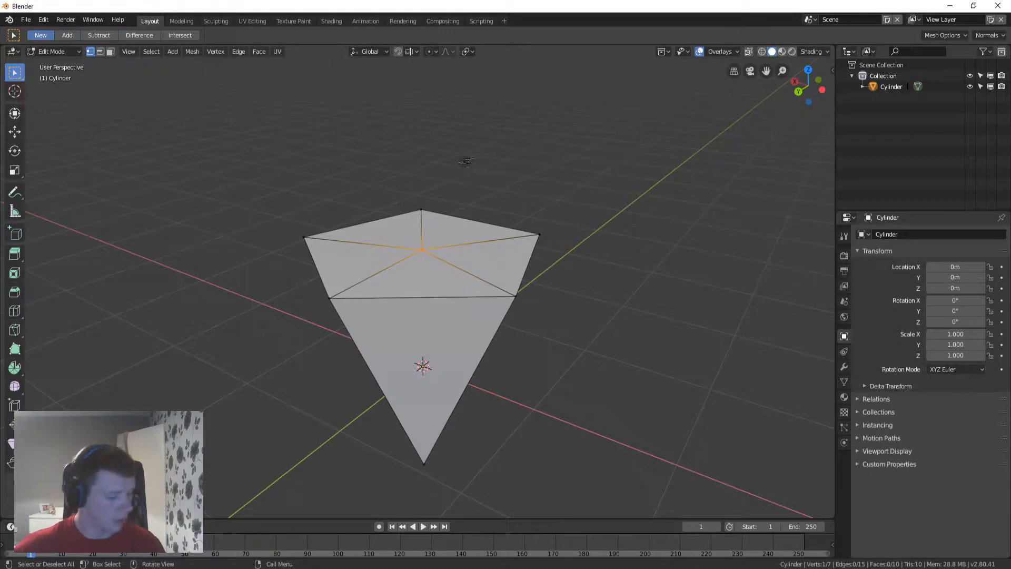
pyautogui.press('g')
pyautogui.press('z')
pyautogui.click(468, 267)
pyautogui.moveTo(469, 280); pyautogui.dragTo(492, 316, button='middle')
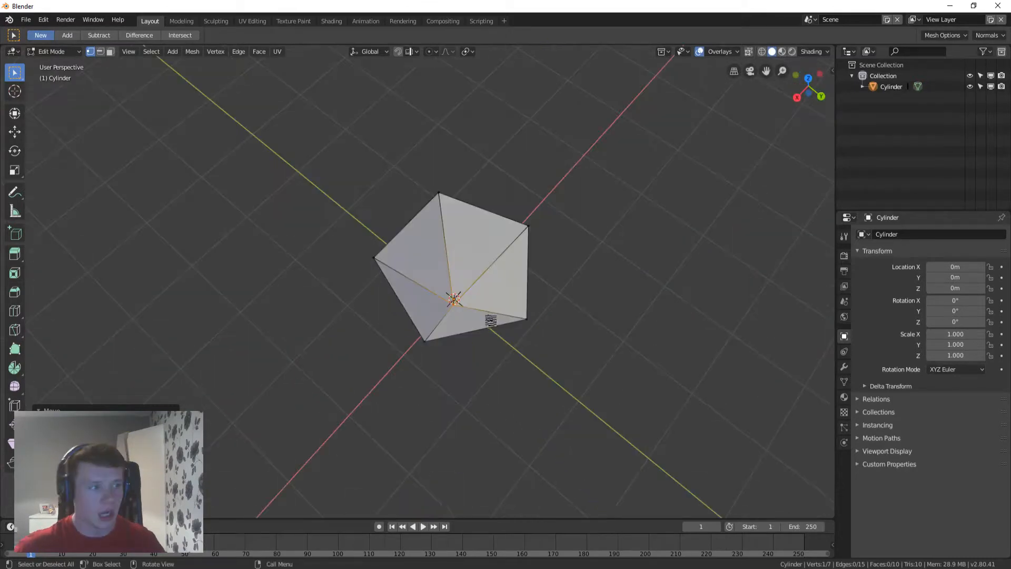
pyautogui.moveTo(537, 350); pyautogui.dragTo(531, 320, button='middle')
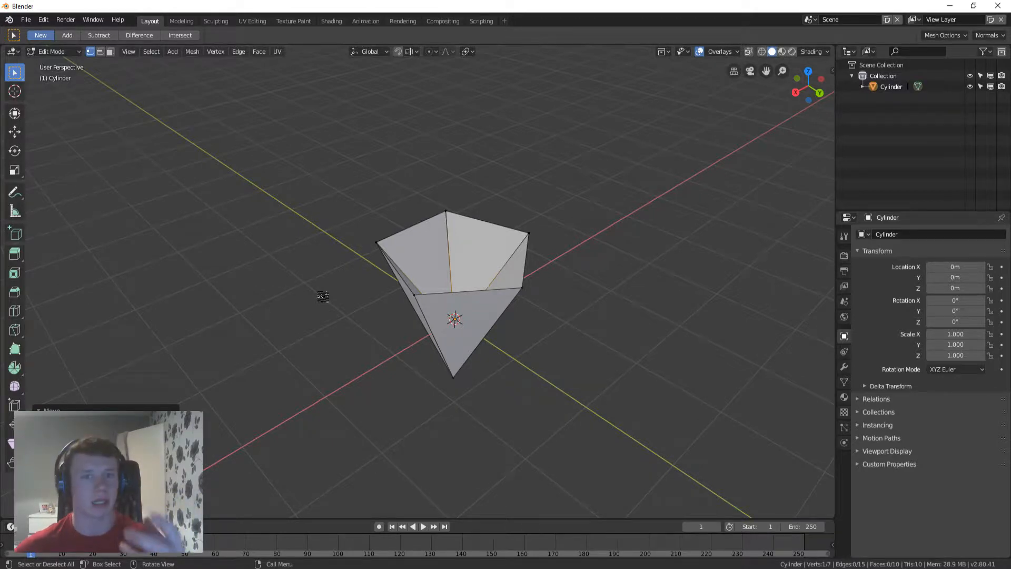
pyautogui.moveTo(323, 296); pyautogui.dragTo(841, 414, button='middle')
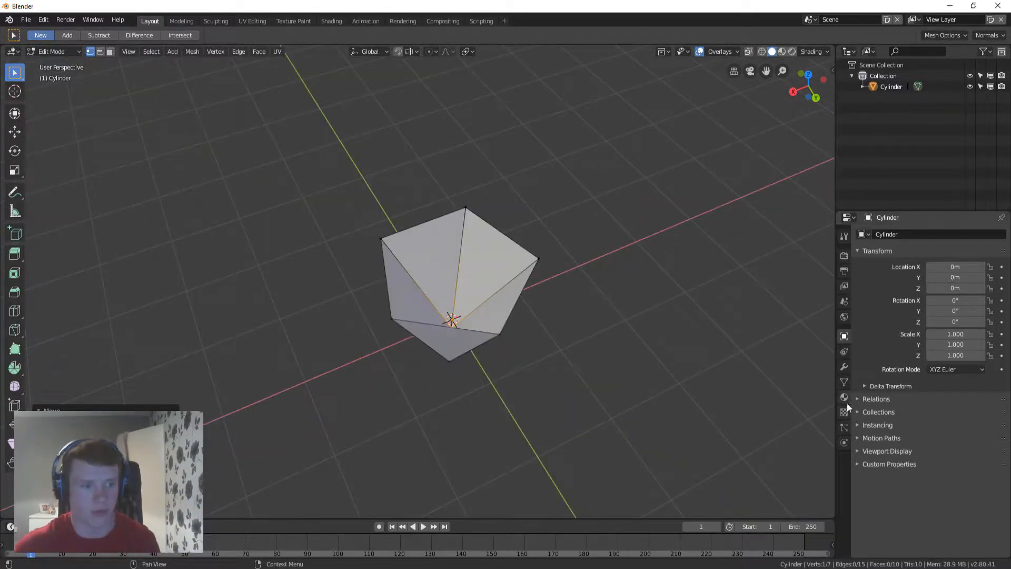
# Step: Add a new material to the mesh and check its preview
pyautogui.click(845, 398)
pyautogui.click(905, 278)
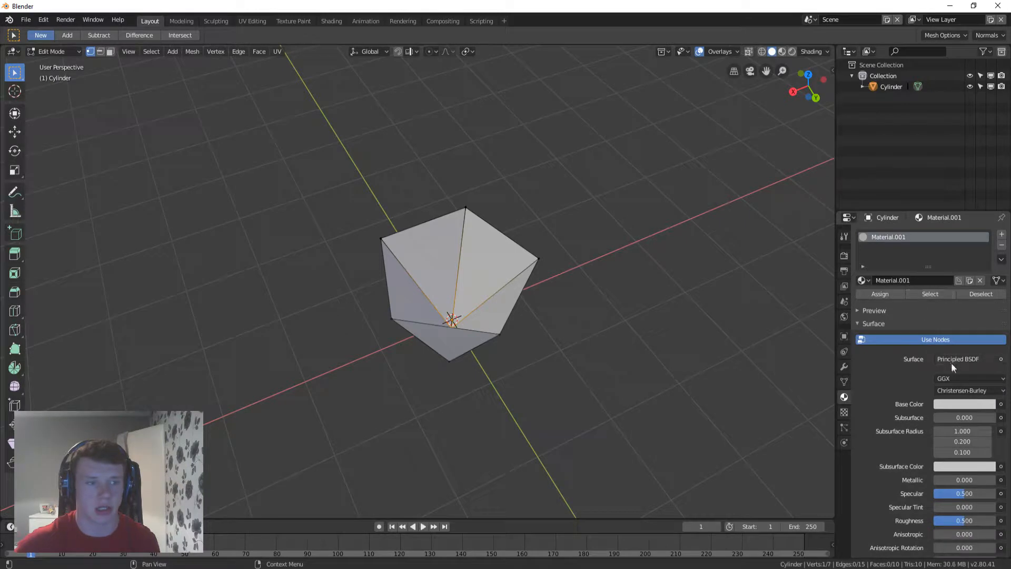
pyautogui.click(887, 311)
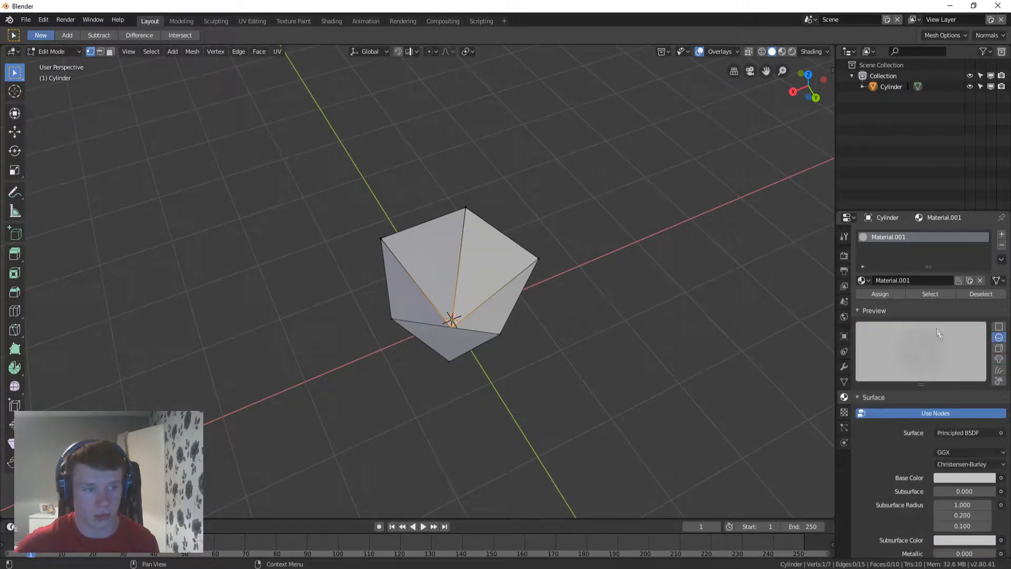
pyautogui.click(859, 311)
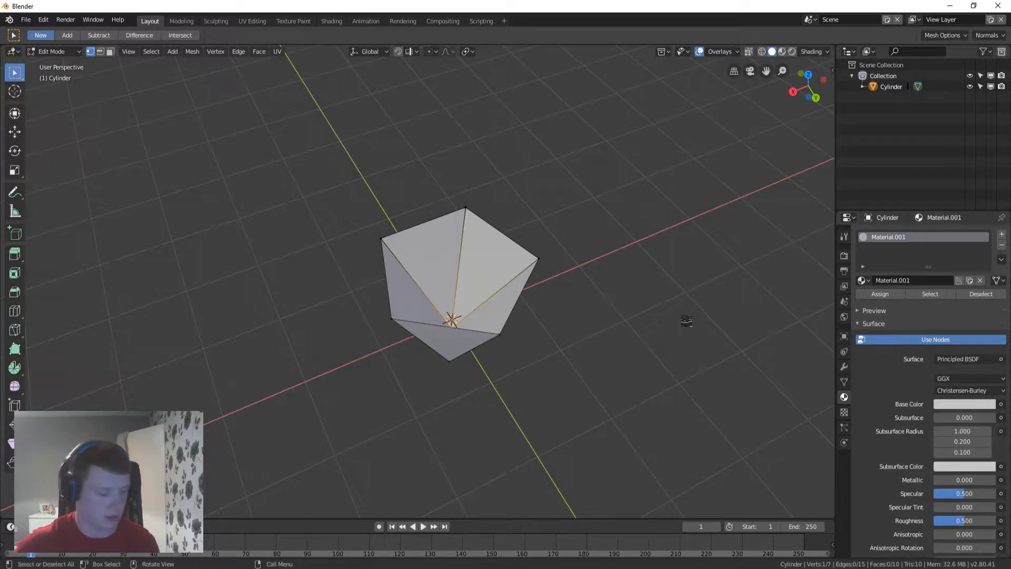
# Step: Return to Object Mode and replace the mesh's material with a new one that does not use nodes
pyautogui.press('Tab')
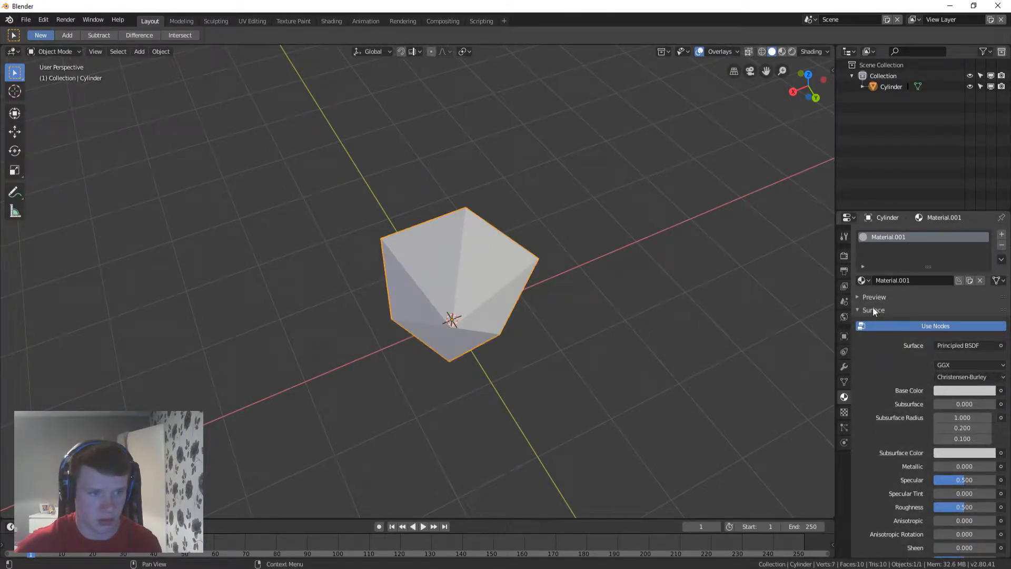
pyautogui.click(1002, 245)
pyautogui.click(914, 280)
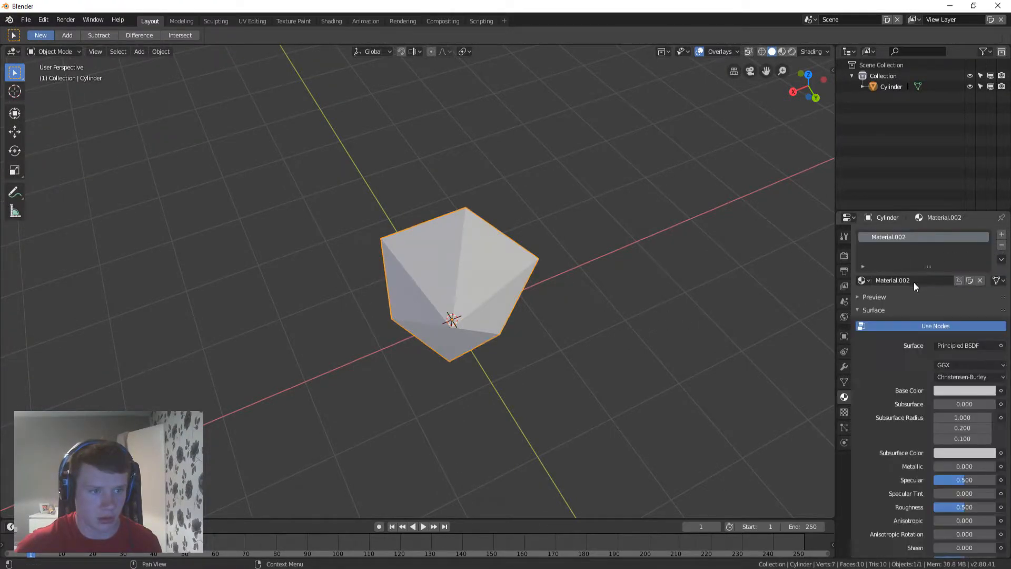
pyautogui.click(926, 327)
# Step: Set the material's base color to pink-purple (R 0.721, G 0.114, B 0.800) and its specular to 0
pyautogui.click(951, 345)
pyautogui.moveTo(940, 260); pyautogui.dragTo(954, 250)
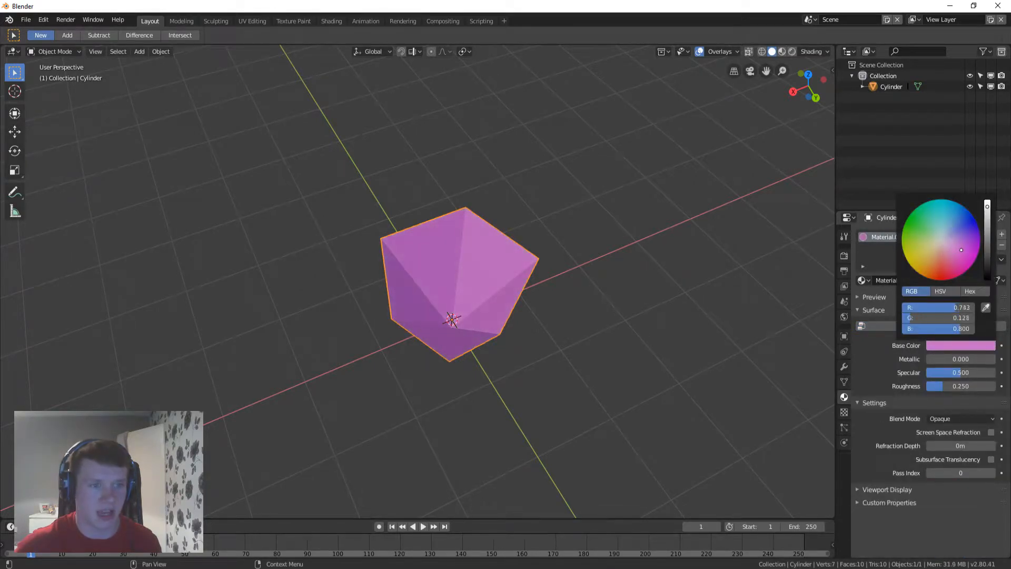
pyautogui.moveTo(957, 374); pyautogui.dragTo(927, 374)
pyautogui.click(968, 343)
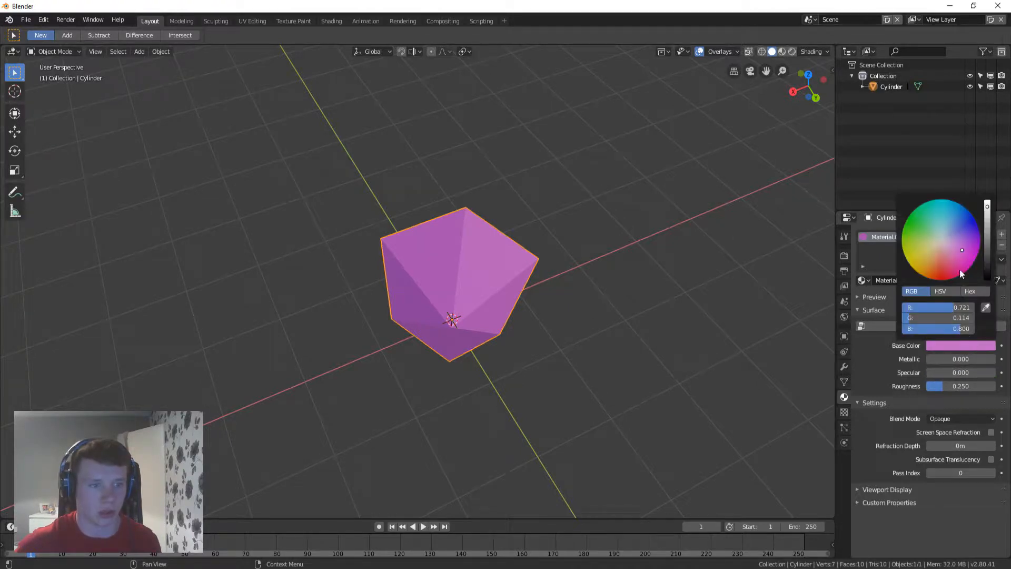
# Step: Add a blue and an orange material to the shape alongside the pink-purple one, and hide the shape in the viewport
pyautogui.click(987, 251)
pyautogui.moveTo(601, 255); pyautogui.dragTo(562, 238, button='middle')
pyautogui.click(951, 344)
pyautogui.moveTo(946, 270); pyautogui.dragTo(988, 227)
pyautogui.moveTo(611, 221)
pyautogui.mouseDown(button='middle')
pyautogui.moveTo(542, 215)
pyautogui.moveTo(613, 205)
pyautogui.mouseUp(button='middle')
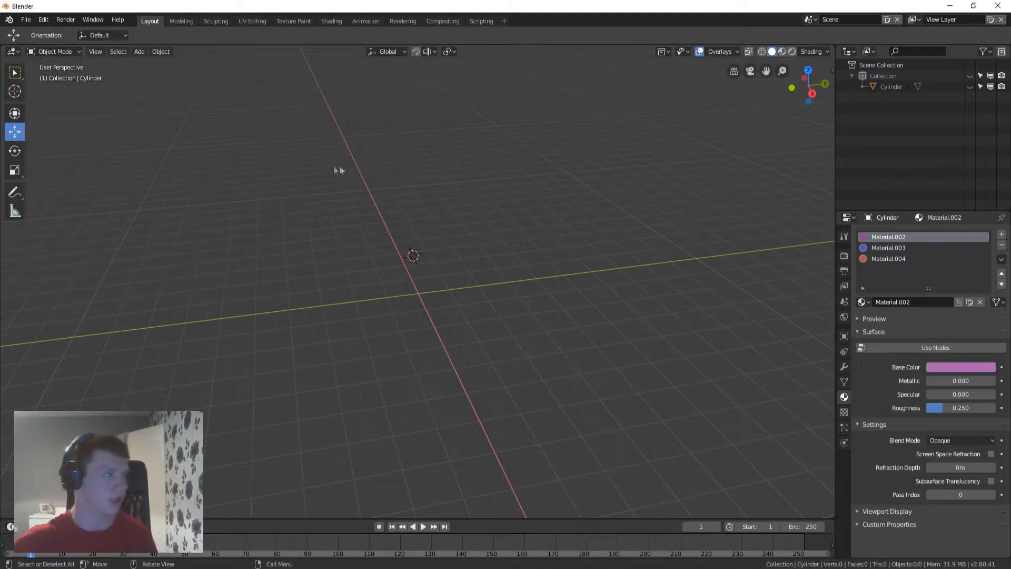
# Step: Add a cylinder mesh with 8 vertices, a radius of 1 m and a depth of 2 m
pyautogui.click(40, 52)
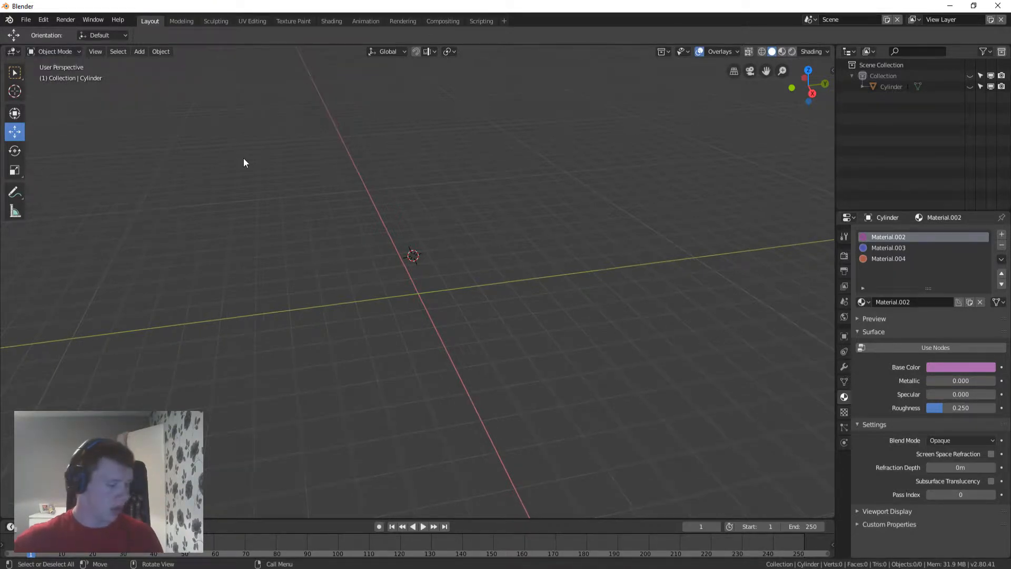
pyautogui.moveTo(434, 236); pyautogui.dragTo(469, 289, button='middle')
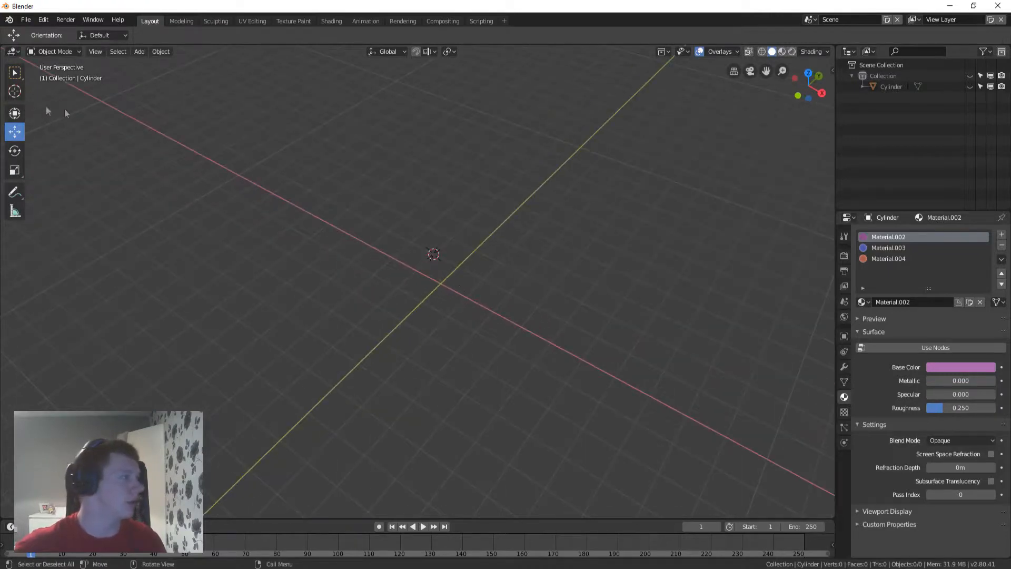
pyautogui.hotkey('shift', 'a')
pyautogui.moveTo(438, 270)
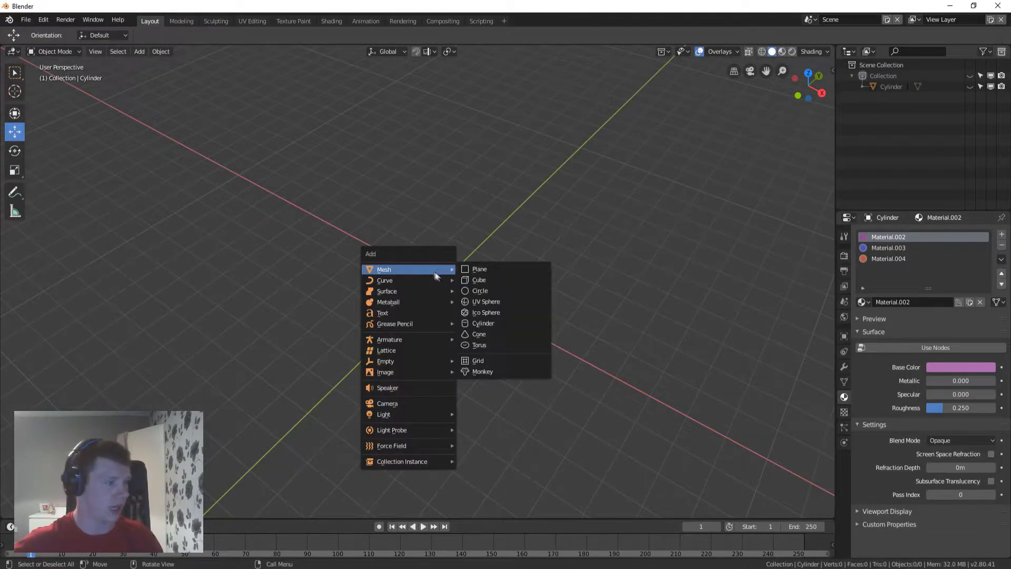
pyautogui.click(488, 324)
pyautogui.moveTo(492, 293); pyautogui.dragTo(378, 265, button='middle')
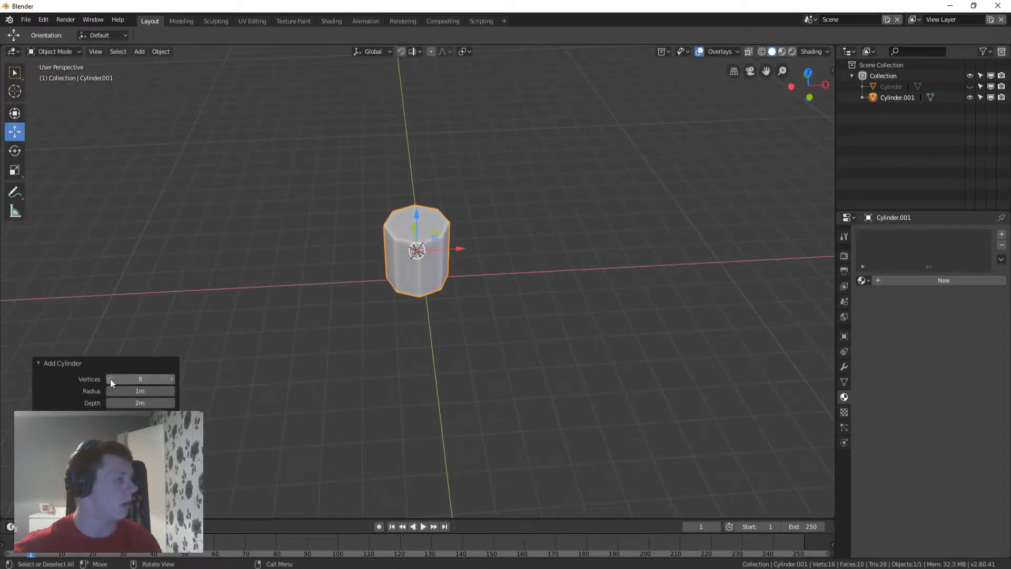
pyautogui.moveTo(375, 271); pyautogui.dragTo(389, 273, button='middle')
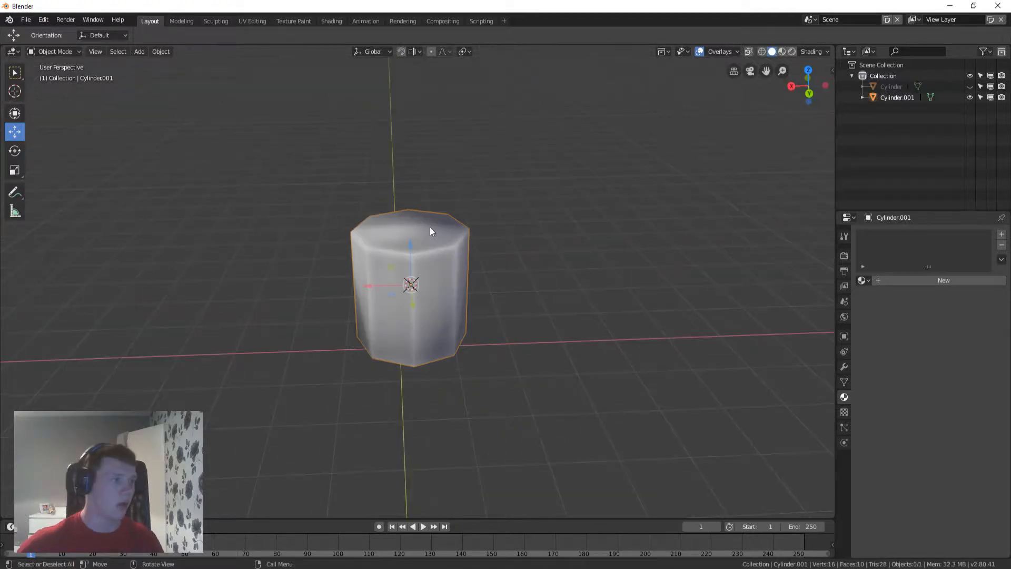
# Step: In Edit Mode from the front view, add a horizontal loop cut near the cylinder's base and scale that loop slightly inward
pyautogui.click(430, 227)
pyautogui.scroll(-1, 477, 242)
pyautogui.press('KP_1')
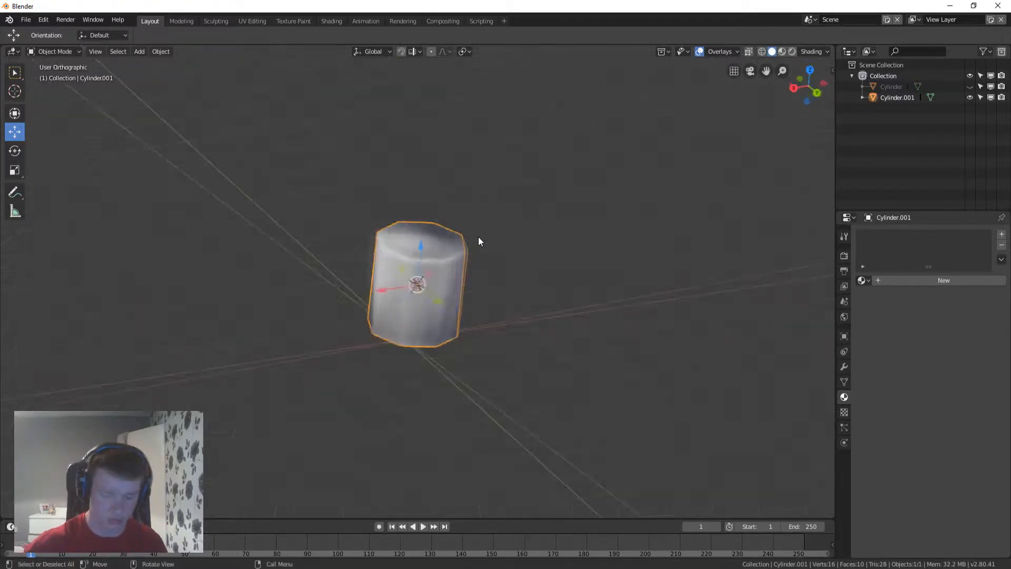
pyautogui.keyDown('shift'); pyautogui.moveTo(478, 238); pyautogui.dragTo(485, 260, button='middle'); pyautogui.keyUp('shift')
pyautogui.scroll(1, 484, 257)
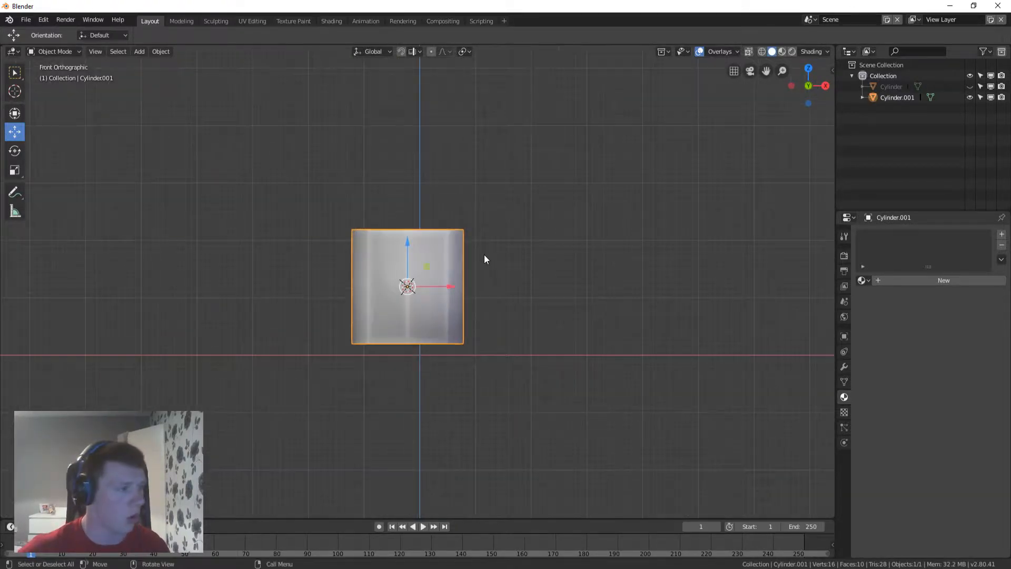
pyautogui.scroll(-2, 447, 269)
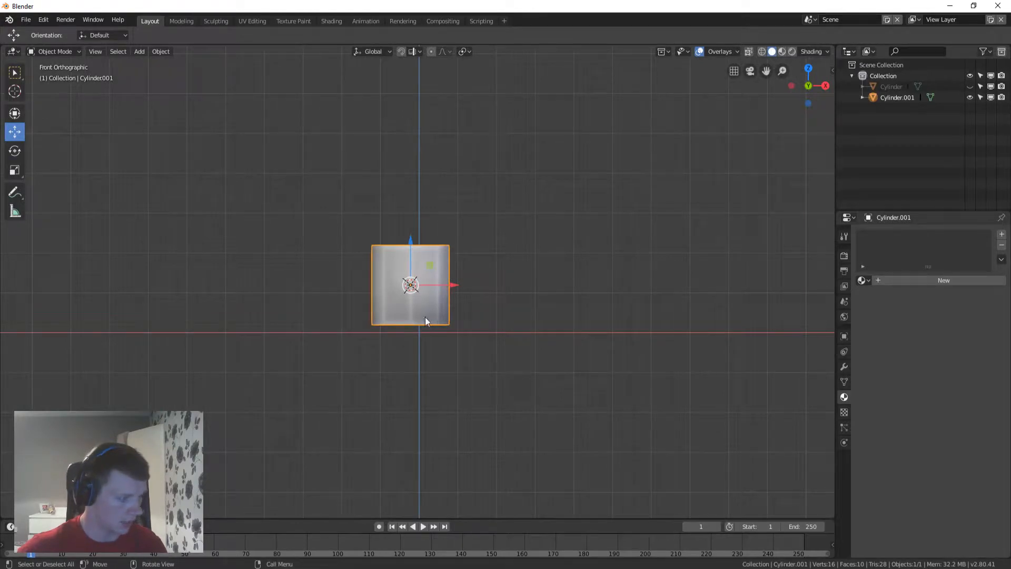
pyautogui.press('Tab')
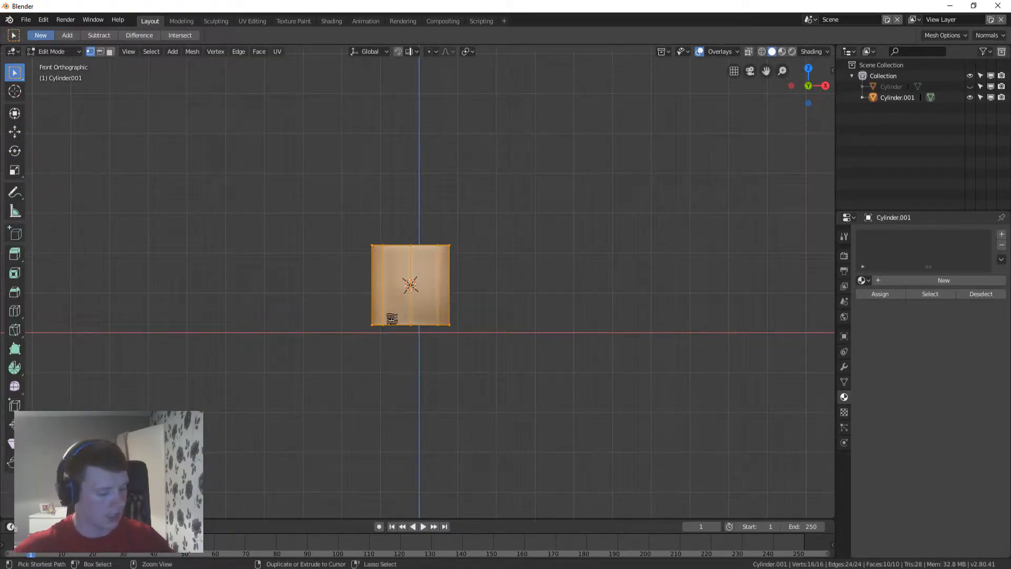
pyautogui.hotkey('ctrl', 'r')
pyautogui.click(387, 306)
pyautogui.click(389, 330)
pyautogui.scroll(2, 416, 327)
pyautogui.press('s')
pyautogui.click(523, 307)
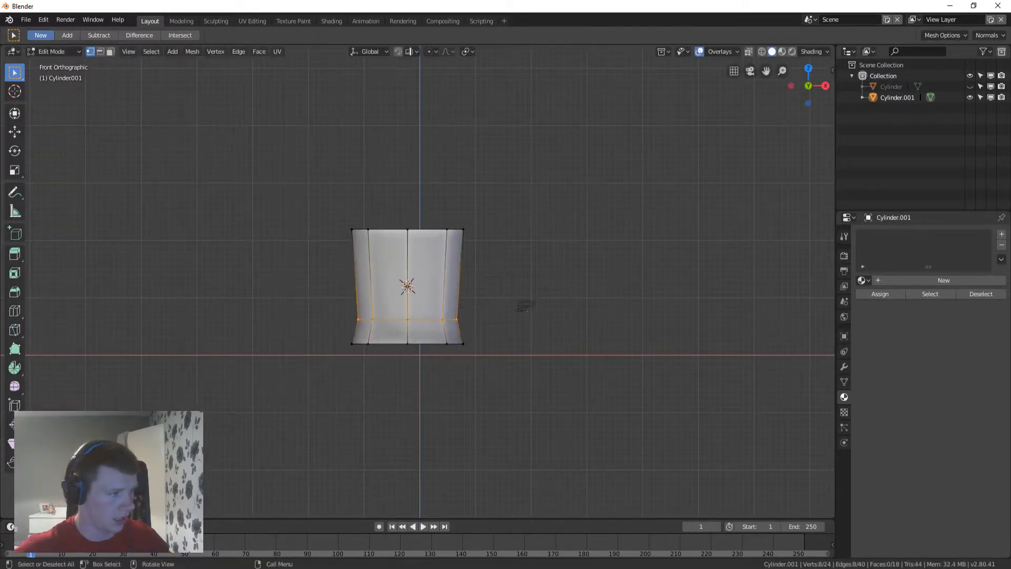
# Step: Scale the cylinder's bottom edge loop up to about 1.1 and lower it along the Z axis to flare the base
pyautogui.keyDown('alt'); pyautogui.click(373, 344); pyautogui.keyUp('alt')
pyautogui.press('s')
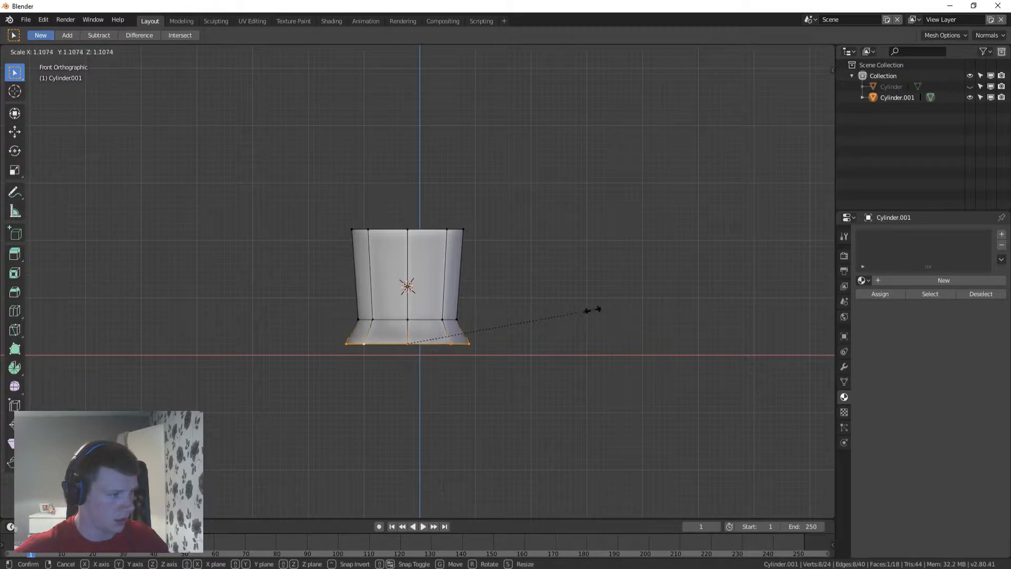
pyautogui.click(592, 309)
pyautogui.press('g')
pyautogui.press('z')
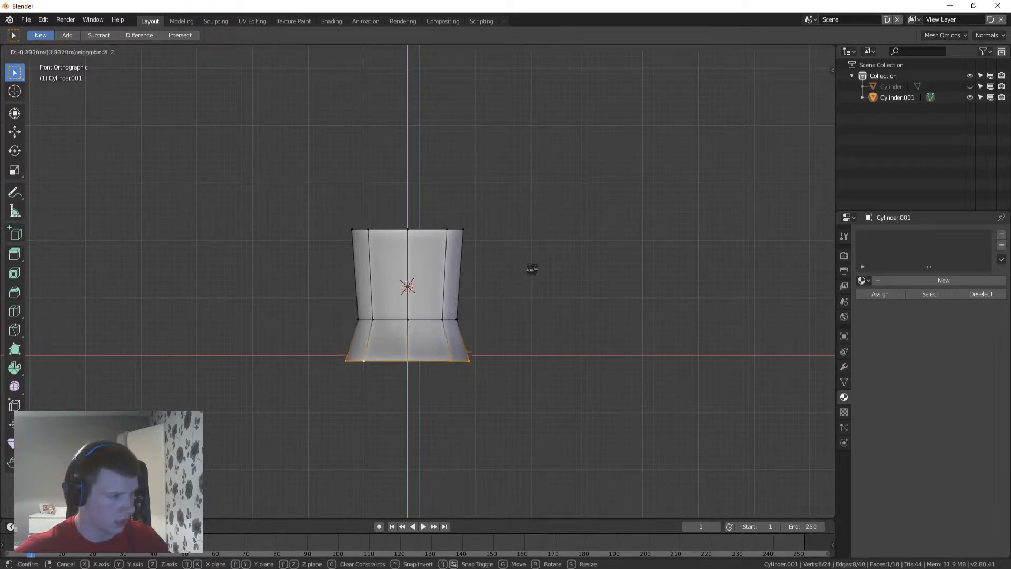
pyautogui.rightClick(532, 269)
# Step: Select the edge loop just above the flared base and shift it slightly sideways along X
pyautogui.click(357, 311)
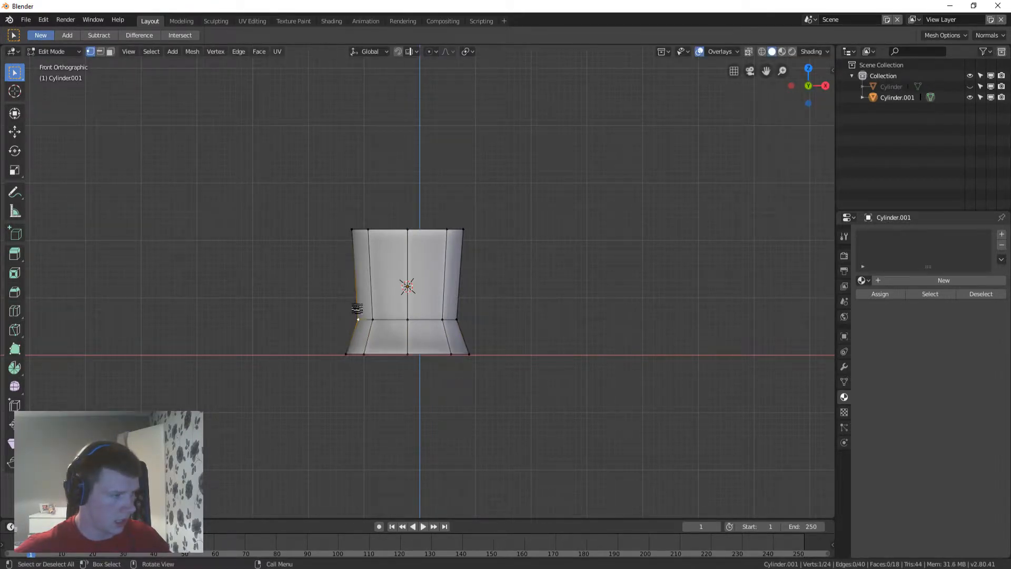
pyautogui.press('space')
pyautogui.click(377, 321)
pyautogui.press('space')
pyautogui.keyDown('alt'); pyautogui.click(363, 320); pyautogui.keyUp('alt')
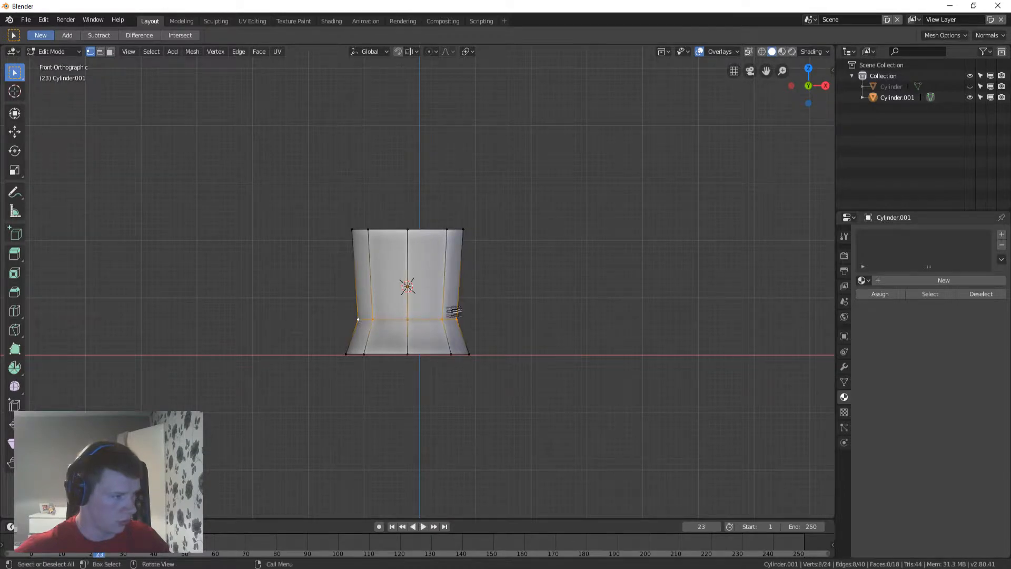
pyautogui.click(492, 287)
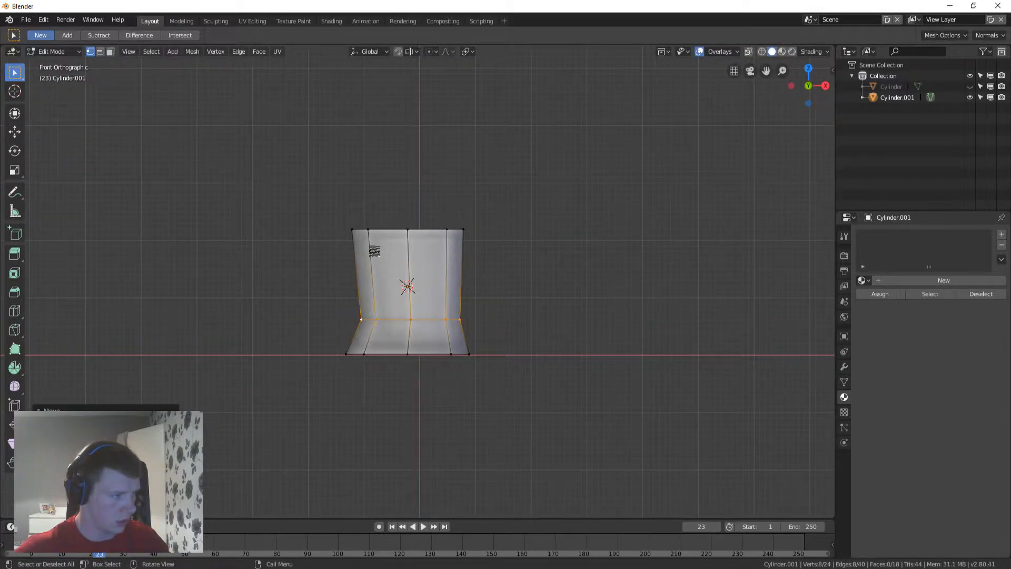
# Step: Raise the top edge loop far up along the Z axis and scale it inward to form a tall tapered column
pyautogui.scroll(-2, 374, 251)
pyautogui.keyDown('alt'); pyautogui.click(386, 249); pyautogui.keyUp('alt')
pyautogui.keyDown('shift'); pyautogui.moveTo(487, 223); pyautogui.dragTo(487, 239, button='middle'); pyautogui.keyUp('shift')
pyautogui.click(422, 265)
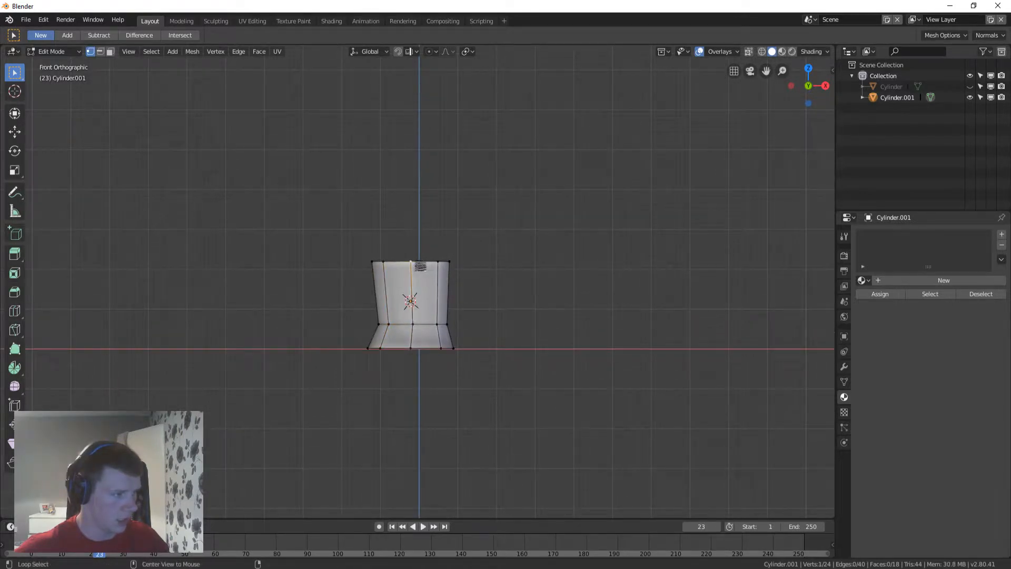
pyautogui.keyDown('shift'); pyautogui.moveTo(527, 214); pyautogui.dragTo(512, 253, button='middle'); pyautogui.keyUp('shift')
pyautogui.press('g')
pyautogui.press('z')
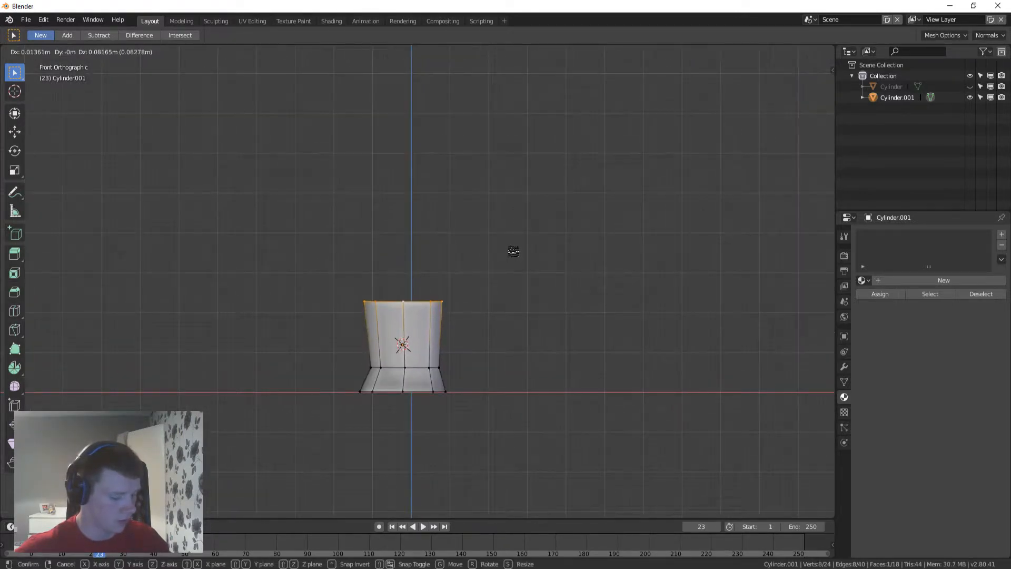
pyautogui.click(520, 125)
pyautogui.press('s')
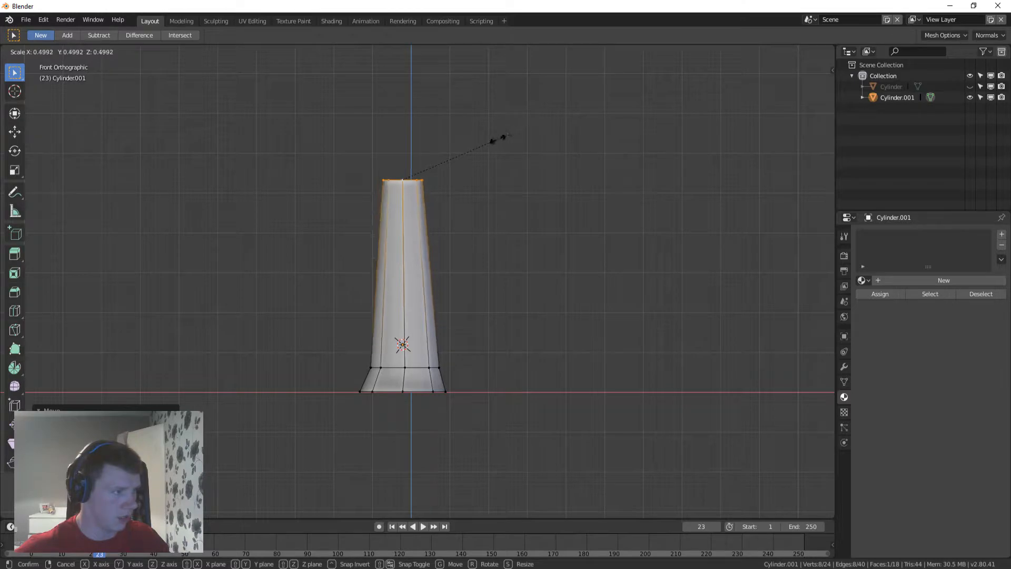
pyautogui.click(479, 142)
# Step: Raise the narrowed top edge loop slightly further along the Z axis
pyautogui.keyDown('shift'); pyautogui.moveTo(447, 219); pyautogui.dragTo(457, 259, button='middle'); pyautogui.keyUp('shift')
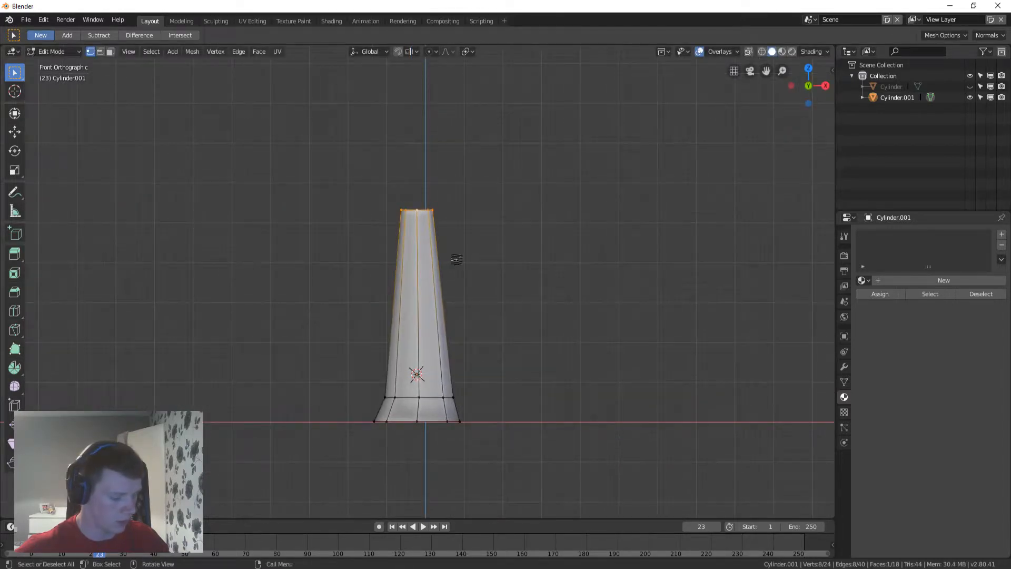
pyautogui.press('g')
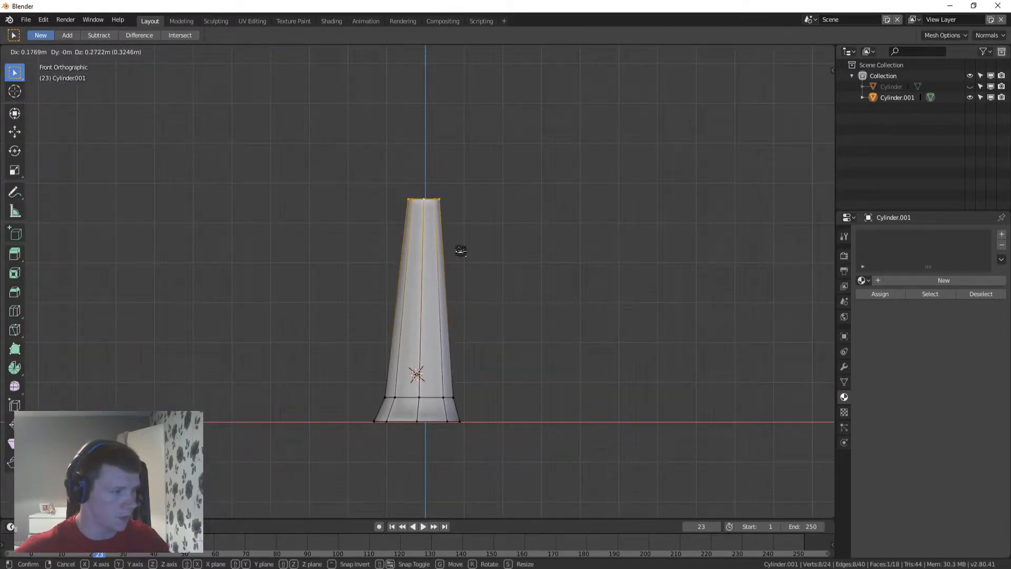
pyautogui.press('z')
pyautogui.click(456, 248)
pyautogui.scroll(2, 436, 214)
pyautogui.scroll(-1, 416, 211)
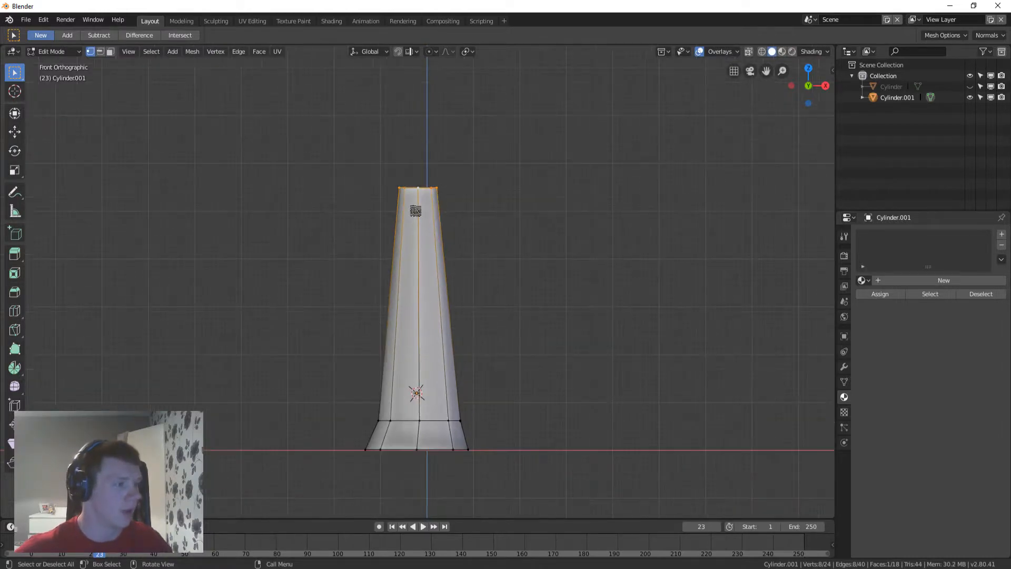
# Step: Add a loop cut midway up the column, offset it sideways and downward to bend the column, adjust its scale, and return to Object Mode
pyautogui.hotkey('ctrl', 'r')
pyautogui.click(421, 358)
pyautogui.rightClick(422, 358)
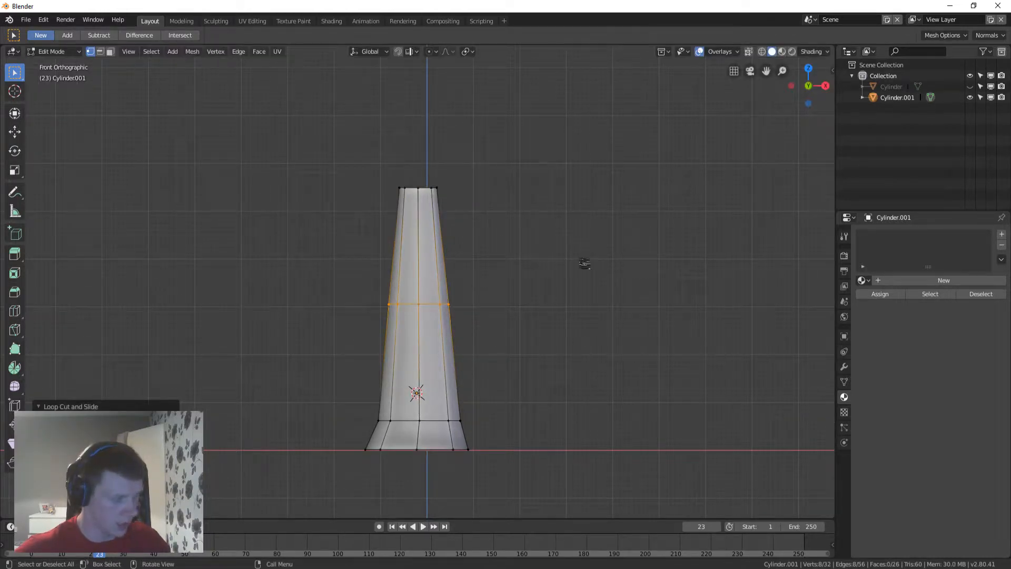
pyautogui.press('g')
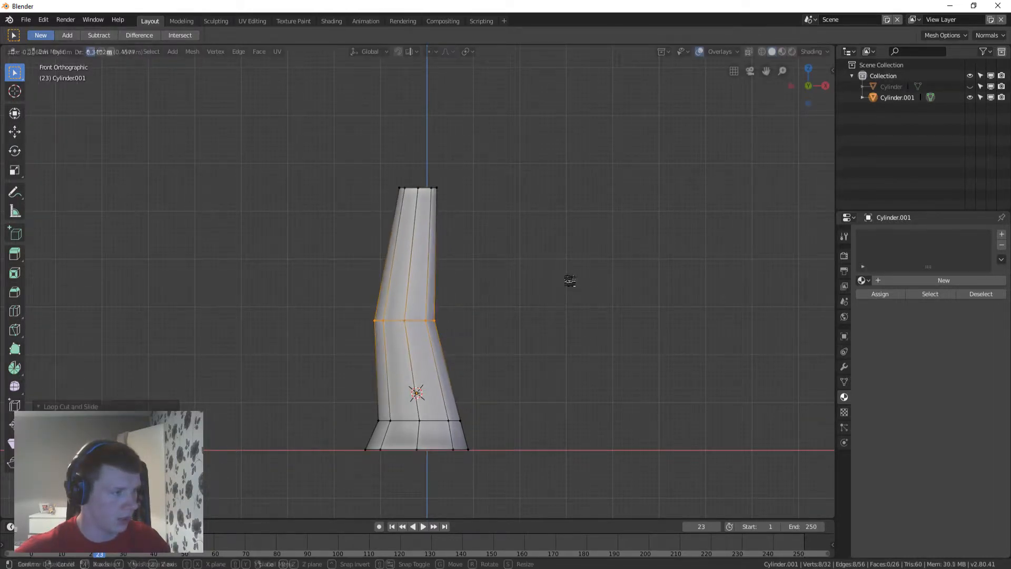
pyautogui.press('s')
pyautogui.click(556, 279)
pyautogui.moveTo(517, 274); pyautogui.dragTo(451, 319, button='middle')
pyautogui.press('Tab')
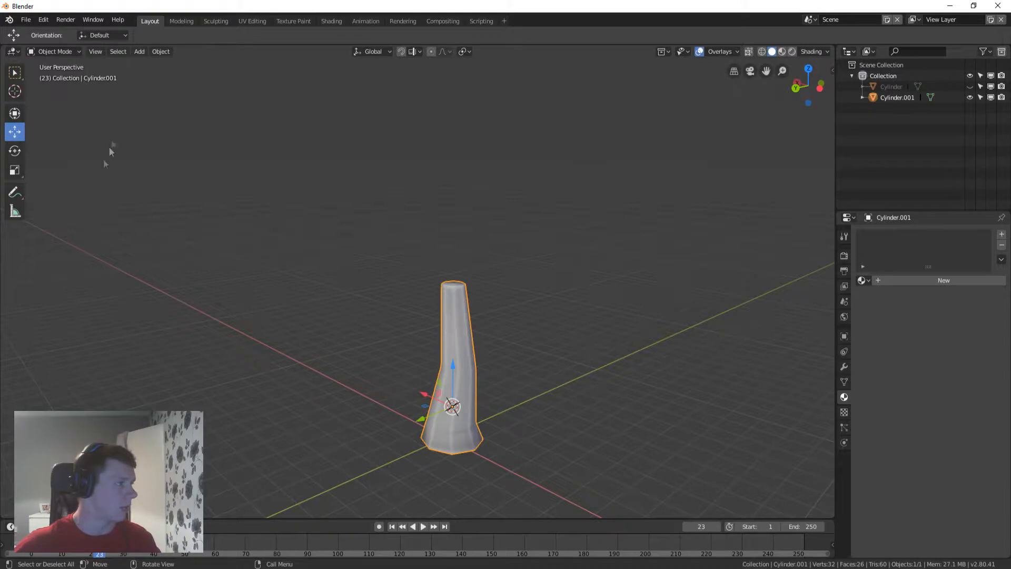
pyautogui.press('Tab')
pyautogui.press('Tab')
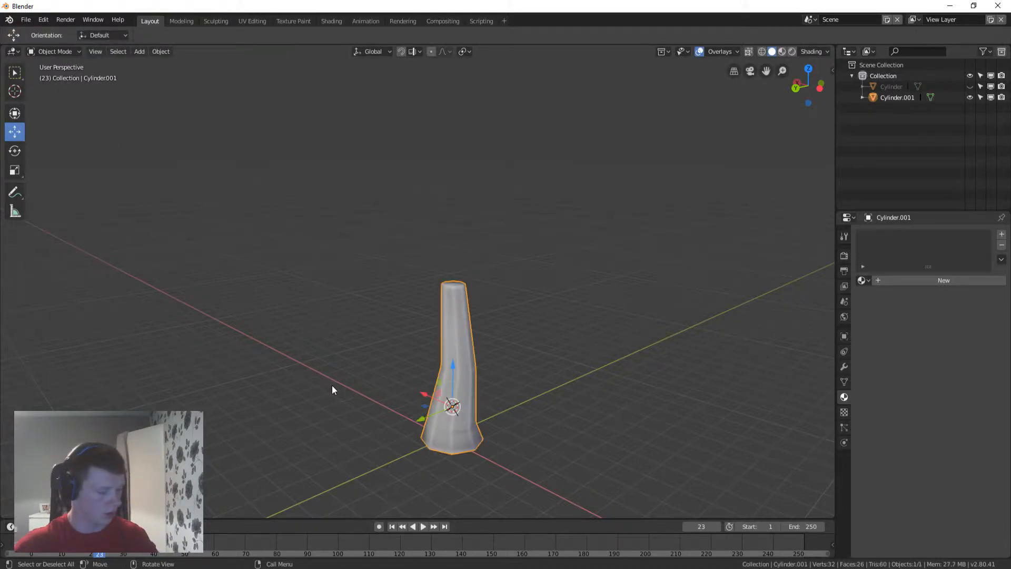
pyautogui.hotkey('shift', 'a')
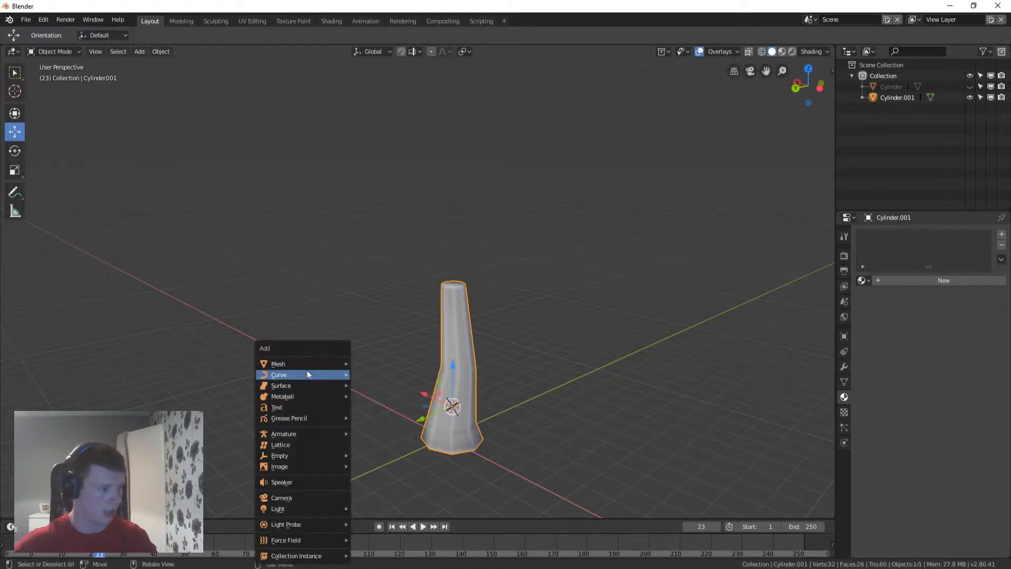
pyautogui.moveTo(302, 364)
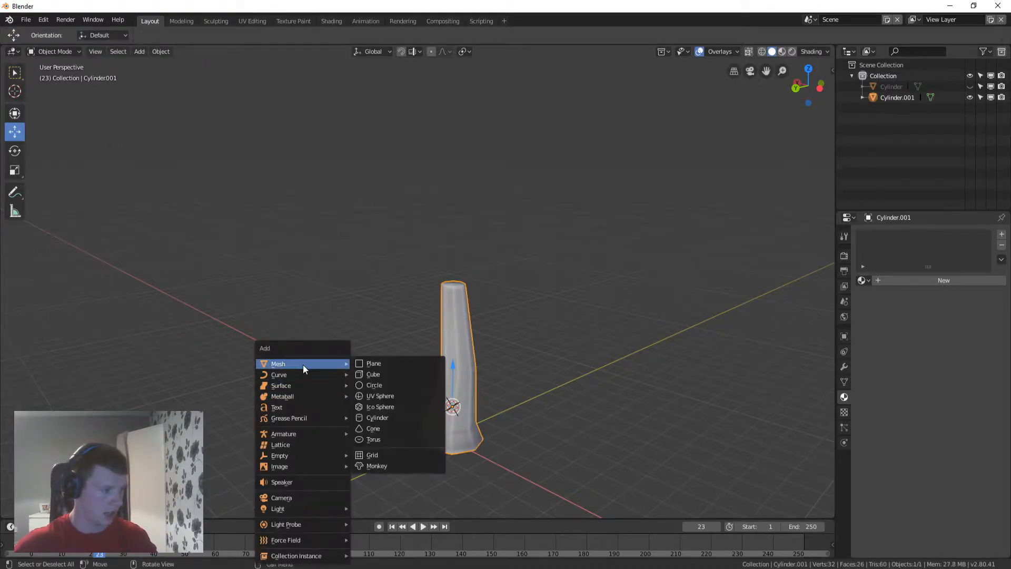
pyautogui.click(379, 427)
pyautogui.press('g')
pyautogui.press('z')
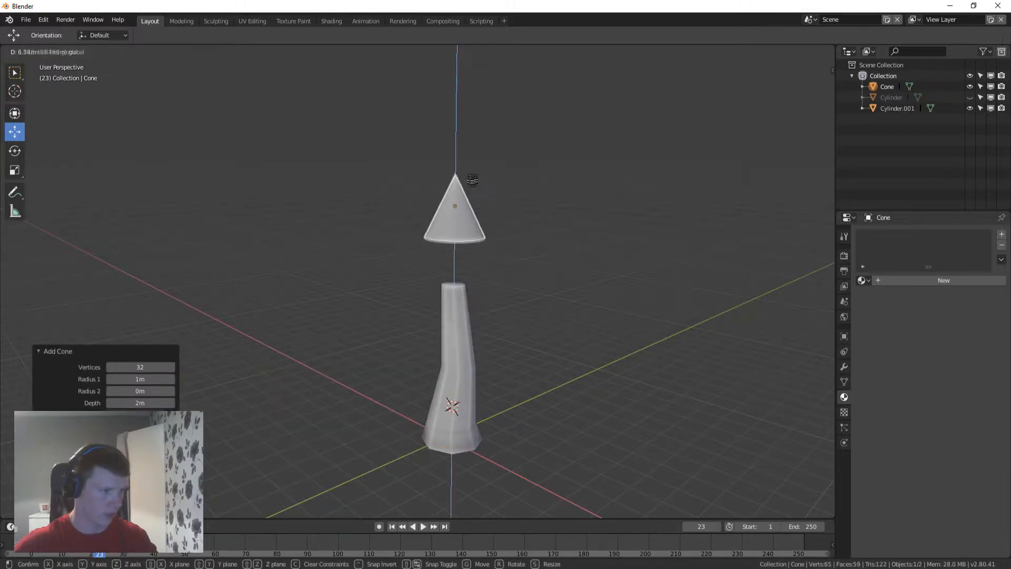
pyautogui.click(472, 176)
pyautogui.moveTo(472, 177); pyautogui.dragTo(481, 190, button='middle')
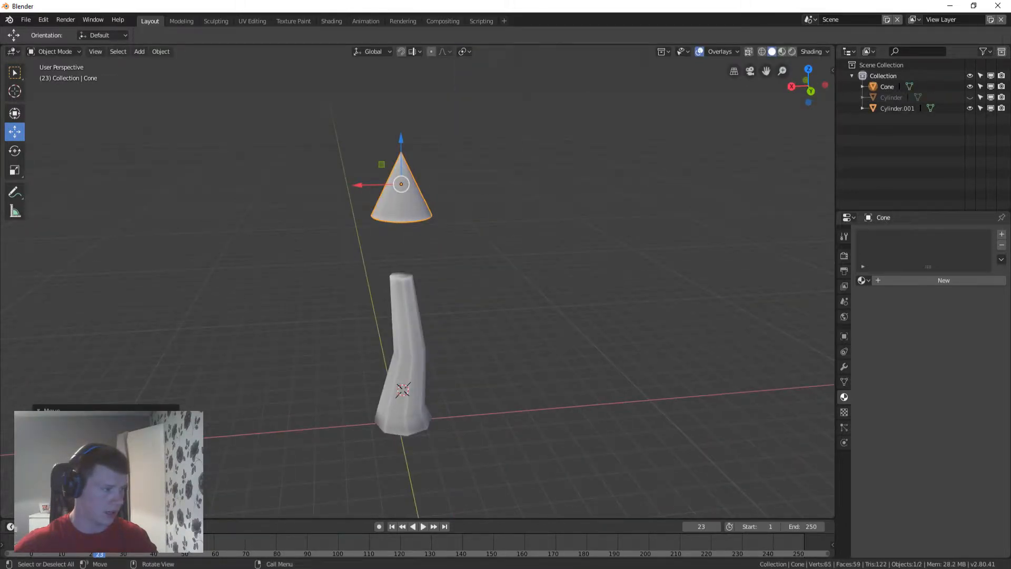
pyautogui.press('Delete')
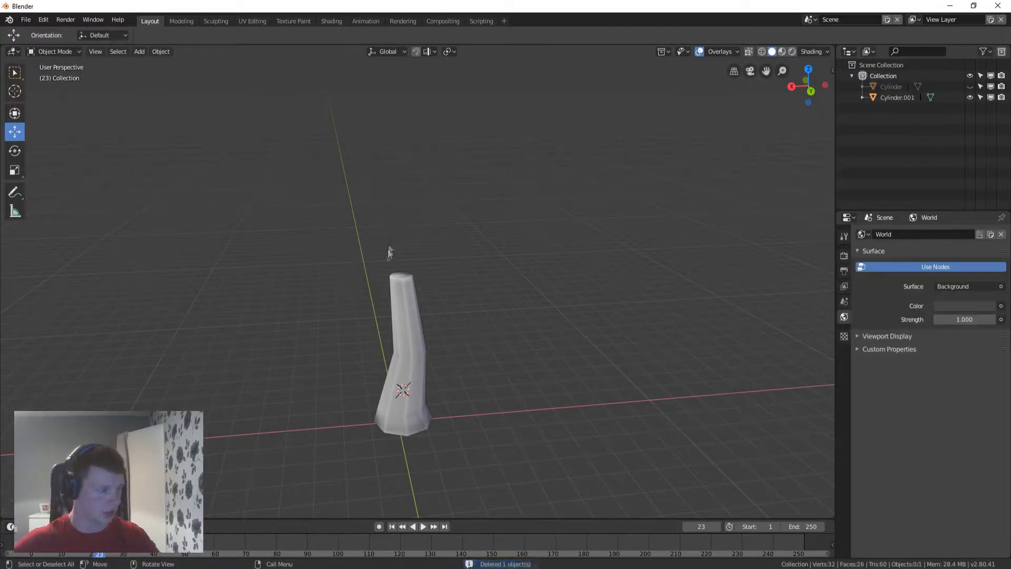
# Step: Add a cone mesh with 3 vertices and set its Radius 1 to 0 m
pyautogui.hotkey('shift', 'a')
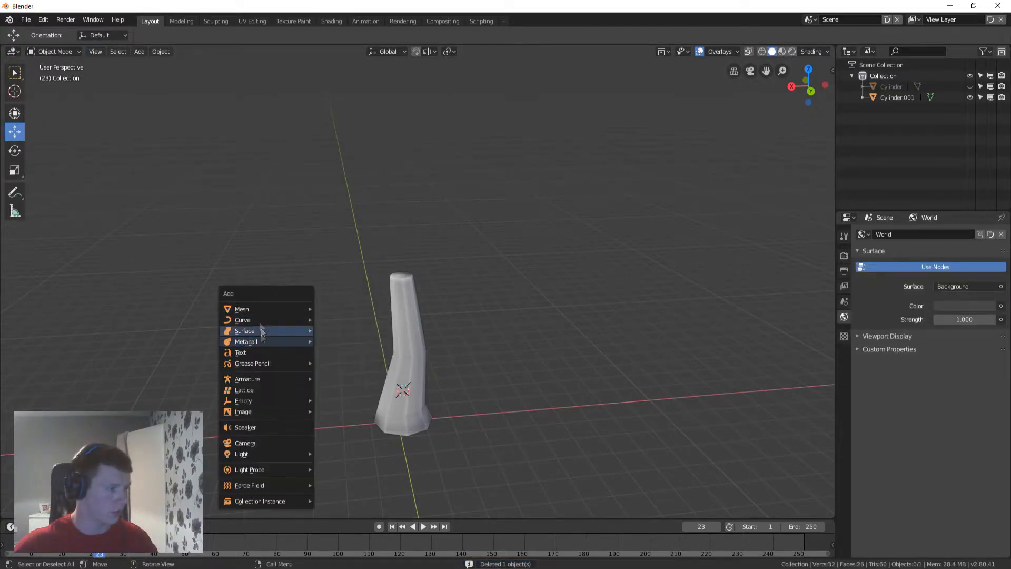
pyautogui.moveTo(295, 310)
pyautogui.click(364, 373)
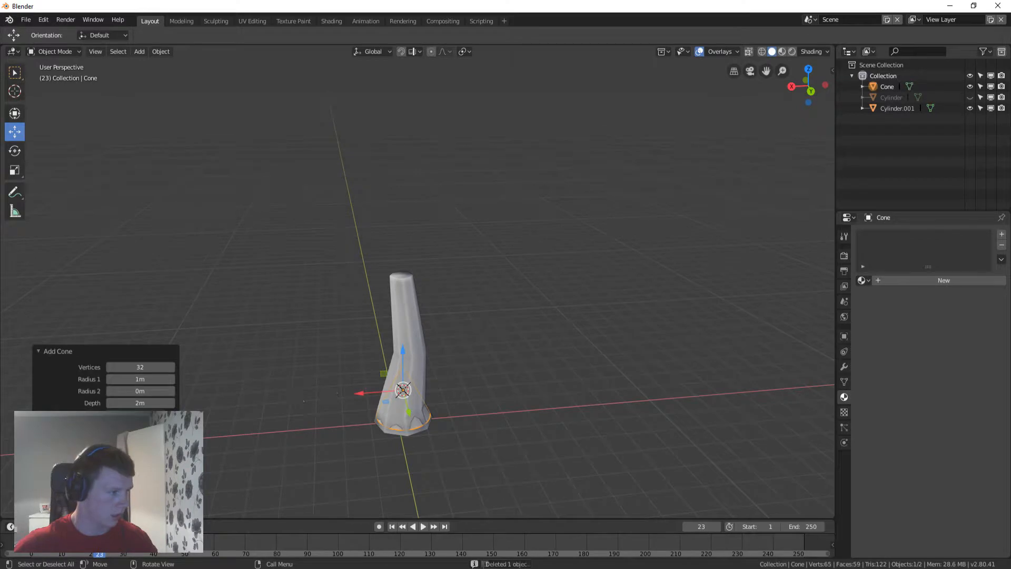
pyautogui.moveTo(139, 379); pyautogui.dragTo(132, 379)
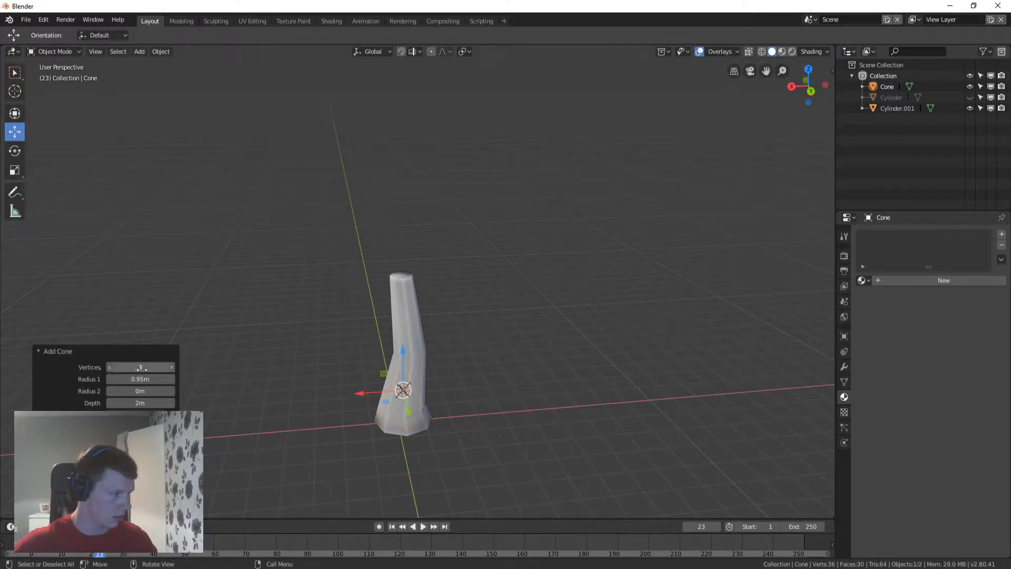
pyautogui.click(161, 379)
pyautogui.write('0m')
pyautogui.press('Return')
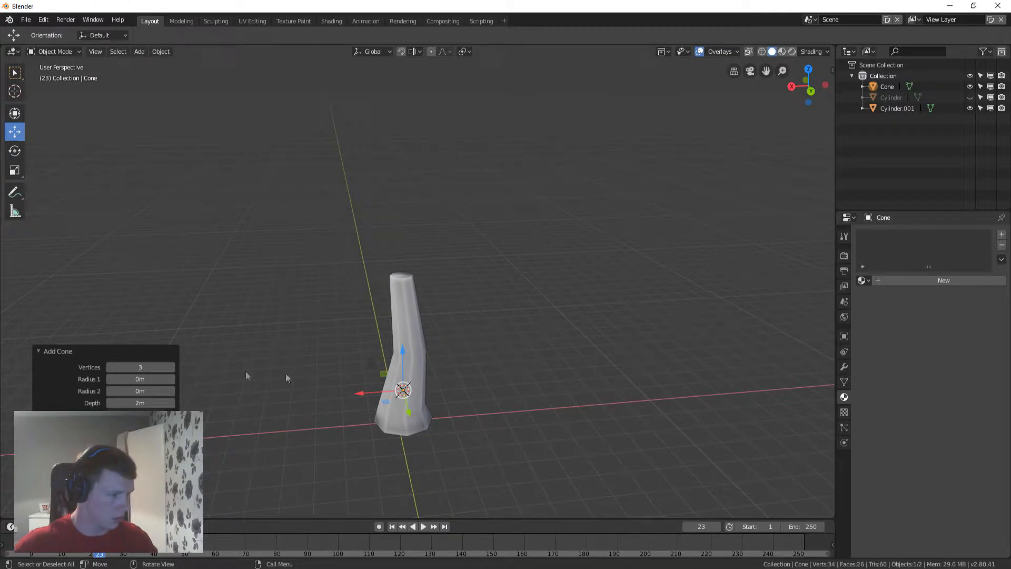
# Step: Set the new cone to 10 vertices and increase its Radius 1 from zero to give it a wide base
pyautogui.click(170, 380)
pyautogui.click(169, 380)
pyautogui.click(169, 381)
pyautogui.click(168, 381)
pyautogui.click(168, 381)
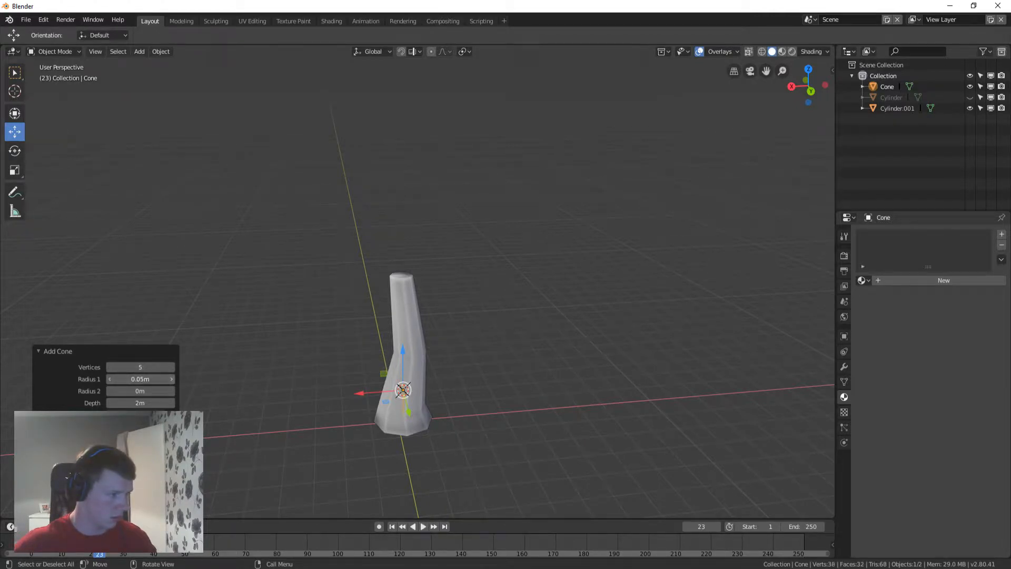
pyautogui.moveTo(198, 379); pyautogui.dragTo(214, 378)
pyautogui.click(172, 367)
pyautogui.click(172, 367)
# Step: Raise the cone along the Z axis above the column and scale it up into a large canopy wider than the trunk
pyautogui.moveTo(404, 352); pyautogui.dragTo(410, 191)
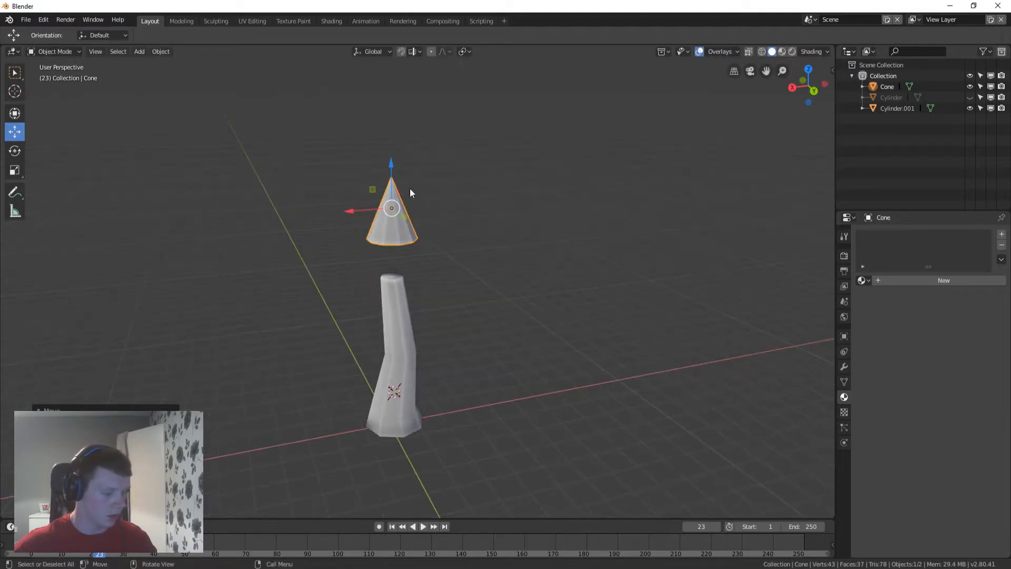
pyautogui.press('s')
pyautogui.click(508, 182)
pyautogui.moveTo(384, 204); pyautogui.dragTo(371, 167, button='middle')
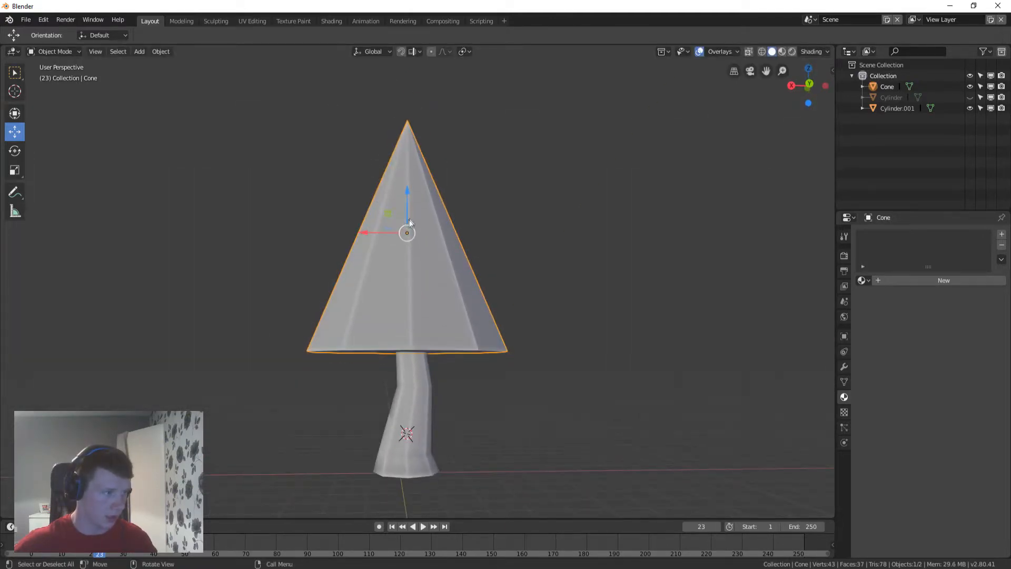
pyautogui.moveTo(410, 223); pyautogui.dragTo(418, 321, button='middle')
pyautogui.scroll(2, 411, 318)
pyautogui.press('s')
pyautogui.click(463, 255)
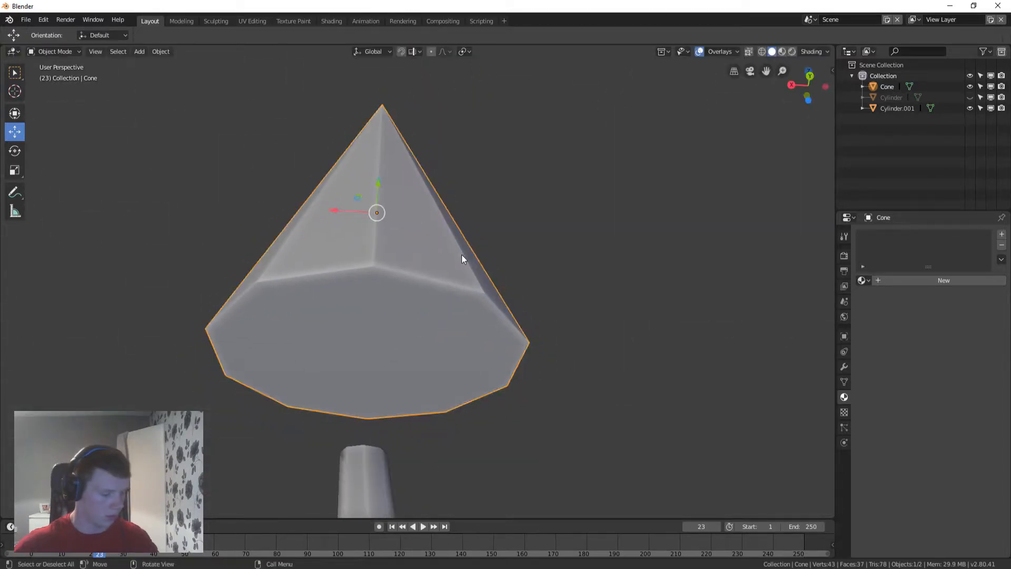
# Step: Select the cone's base edge loop in Edit Mode and scale it inward to narrow the base
pyautogui.press('Tab')
pyautogui.keyDown('alt'); pyautogui.click(376, 270); pyautogui.keyUp('alt')
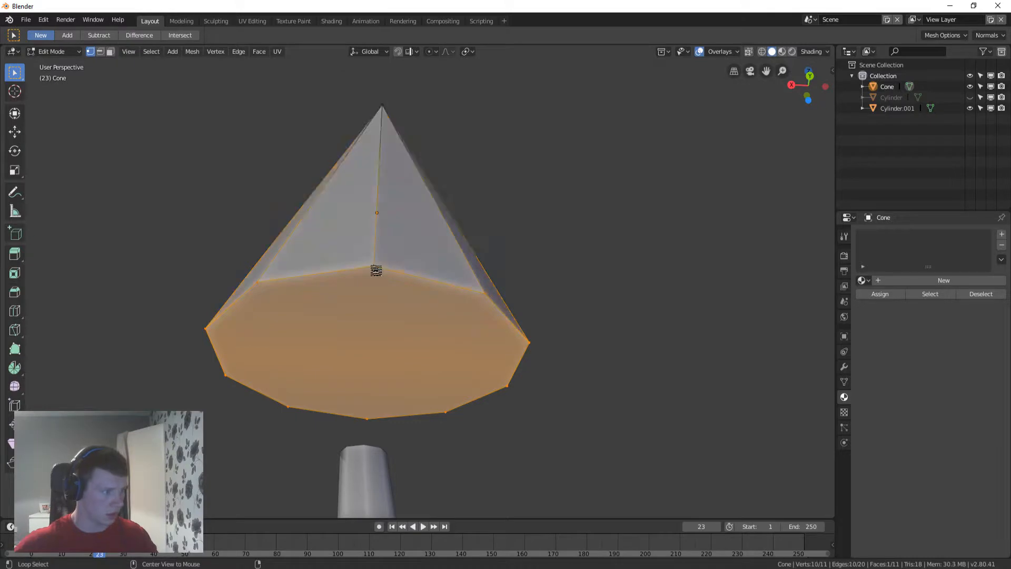
pyautogui.press('s')
pyautogui.click(560, 256)
pyautogui.moveTo(369, 293); pyautogui.dragTo(380, 323, button='middle')
# Step: Inset the cone's bottom face to a small centre face and delete that face with Only Edges & Faces
pyautogui.press('3')
pyautogui.press('i')
pyautogui.click(565, 307)
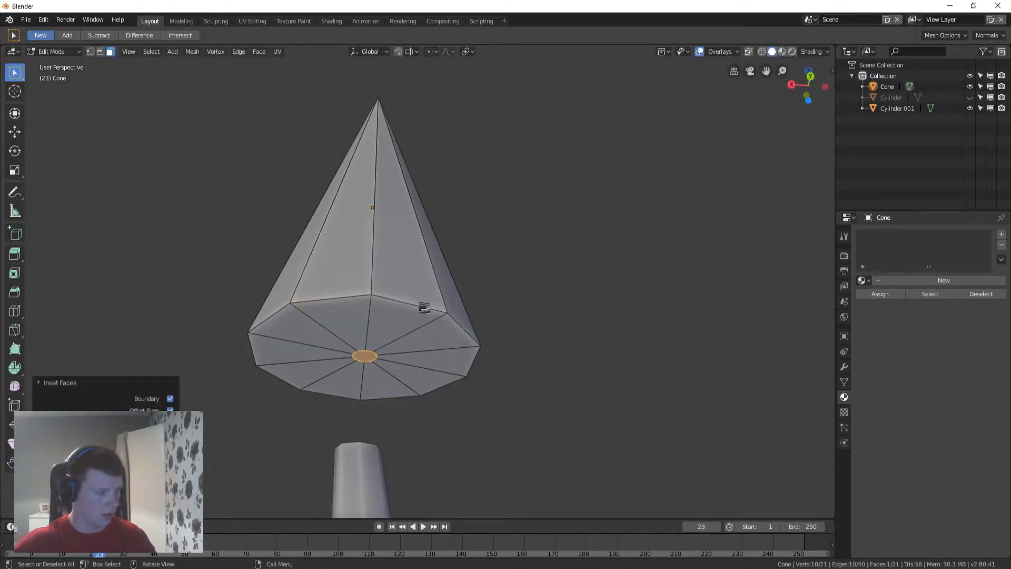
pyautogui.press('x')
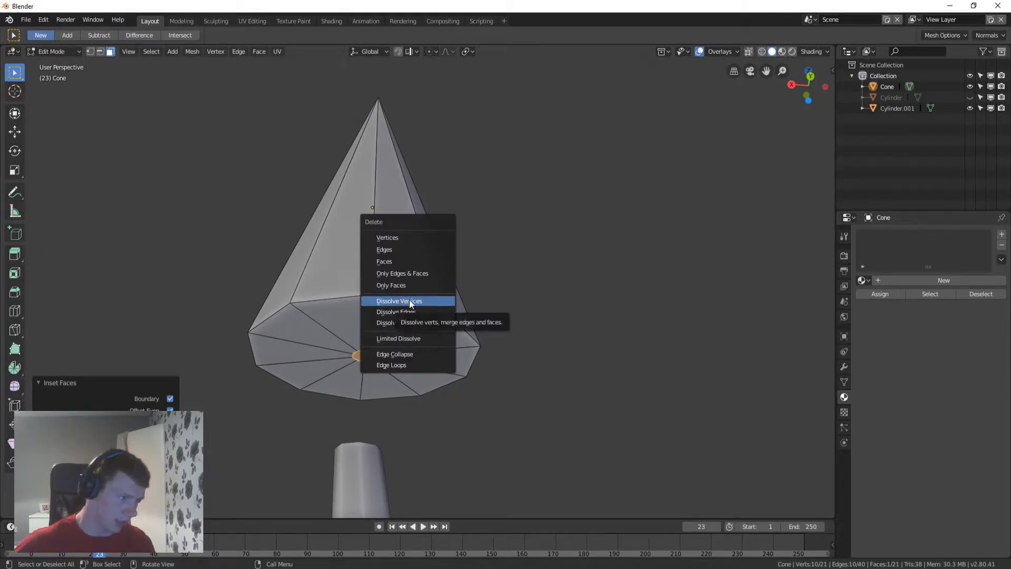
pyautogui.click(403, 273)
# Step: Select the edge loop around the small hole in the base and merge its vertices at center
pyautogui.moveTo(402, 271); pyautogui.dragTo(365, 381, button='middle')
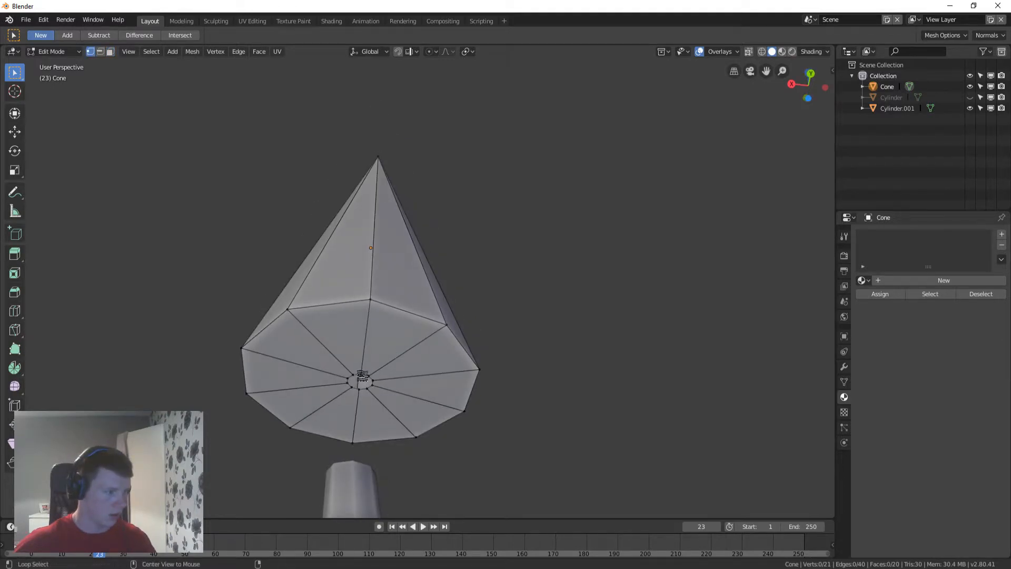
pyautogui.keyDown('alt'); pyautogui.click(363, 377); pyautogui.keyUp('alt')
pyautogui.rightClick(361, 377)
pyautogui.click(352, 372)
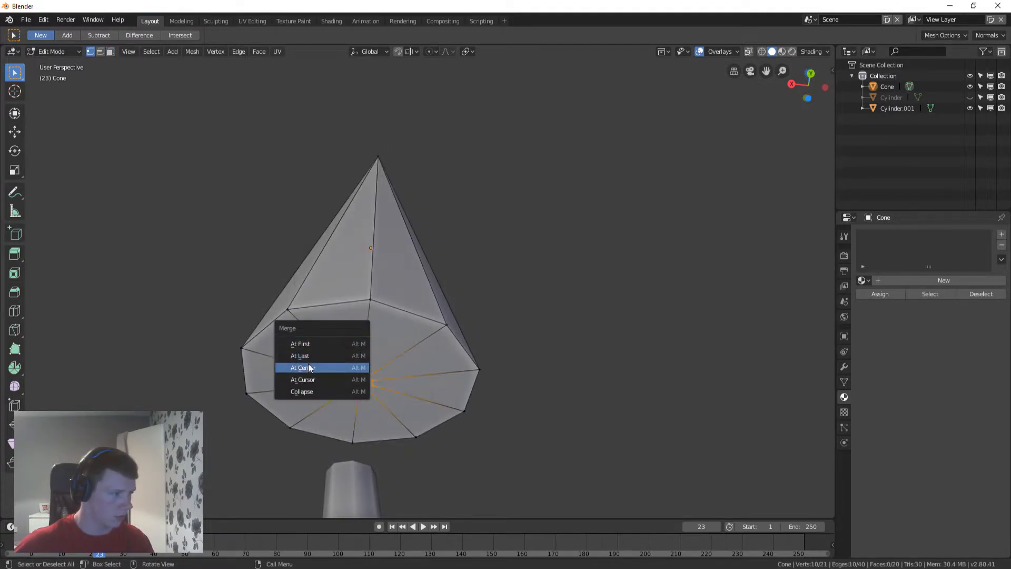
pyautogui.click(337, 368)
# Step: Move the merged base vertex up along the Z axis inside the cone to hollow out its underside
pyautogui.moveTo(392, 370); pyautogui.dragTo(395, 333, button='middle')
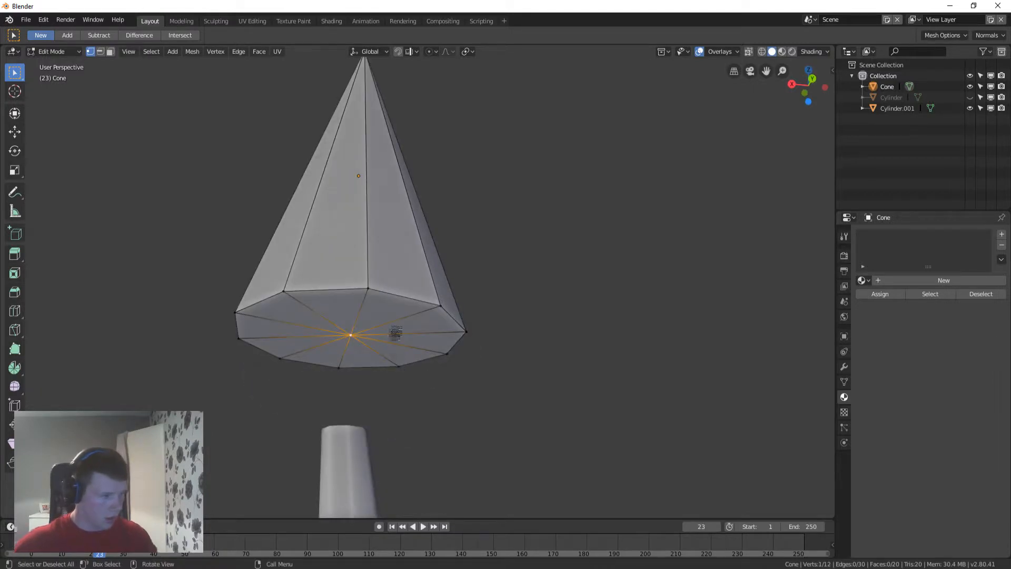
pyautogui.press('g')
pyautogui.press('z')
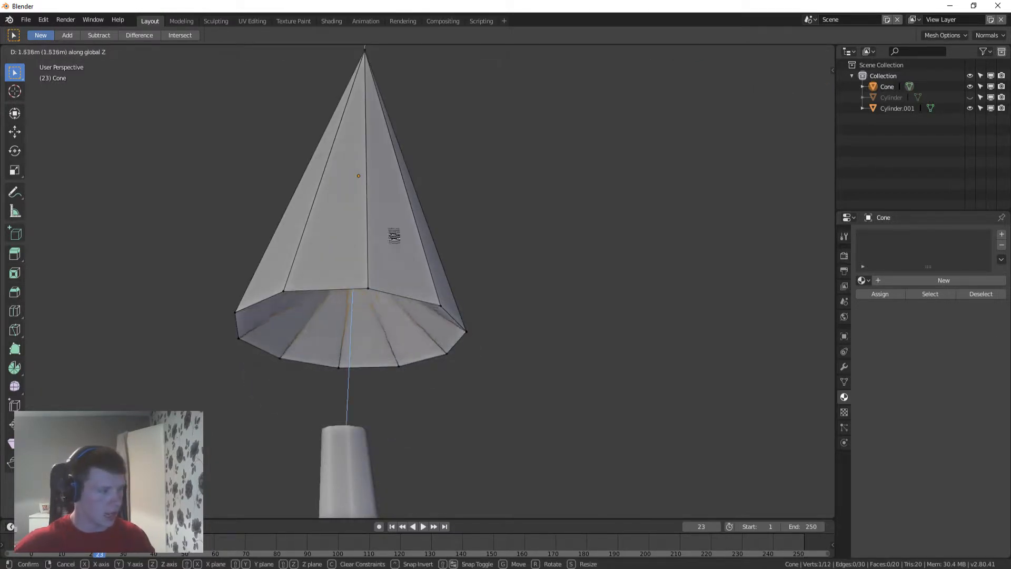
pyautogui.click(398, 165)
pyautogui.moveTo(398, 165)
pyautogui.mouseDown(button='middle')
pyautogui.moveTo(421, 156)
pyautogui.moveTo(429, 120)
pyautogui.moveTo(404, 169)
pyautogui.mouseUp(button='middle')
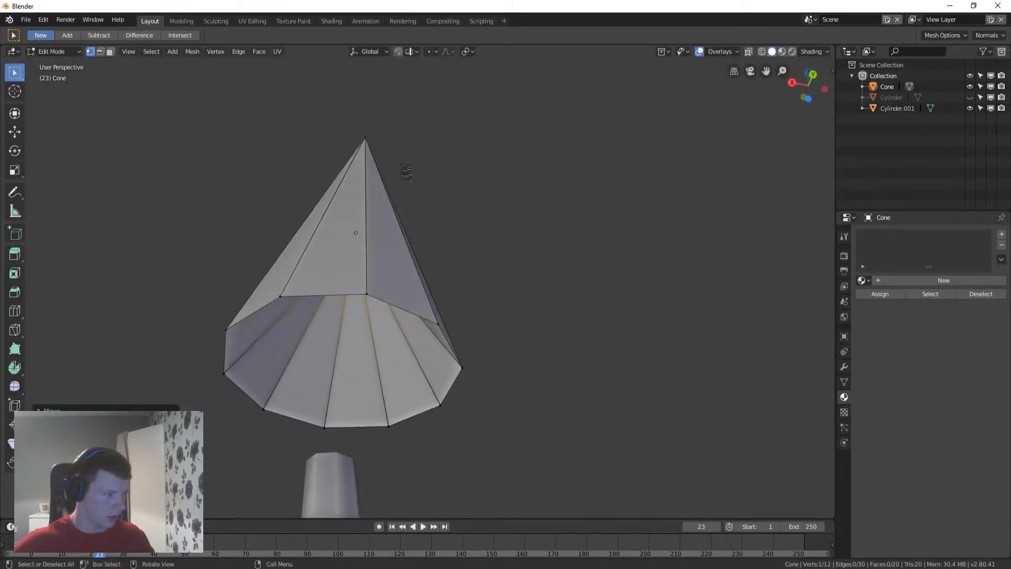
# Step: Preview the hollowed cone in Rendered and LookDev shading and examine its underside
pyautogui.press('z')
pyautogui.press('z')
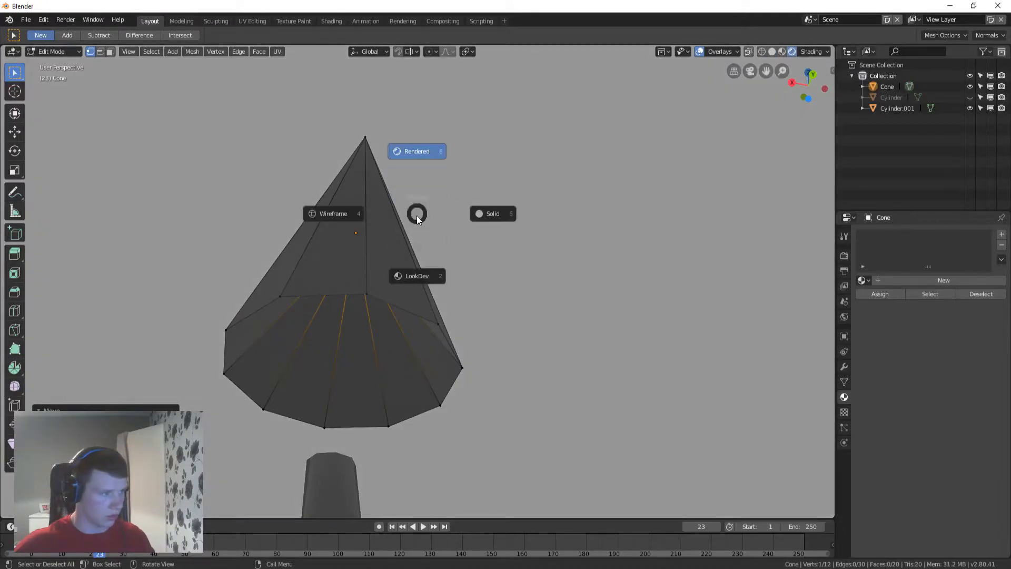
pyautogui.click(414, 275)
pyautogui.moveTo(354, 228)
pyautogui.mouseDown(button='middle')
pyautogui.moveTo(377, 198)
pyautogui.moveTo(427, 298)
pyautogui.mouseUp(button='middle')
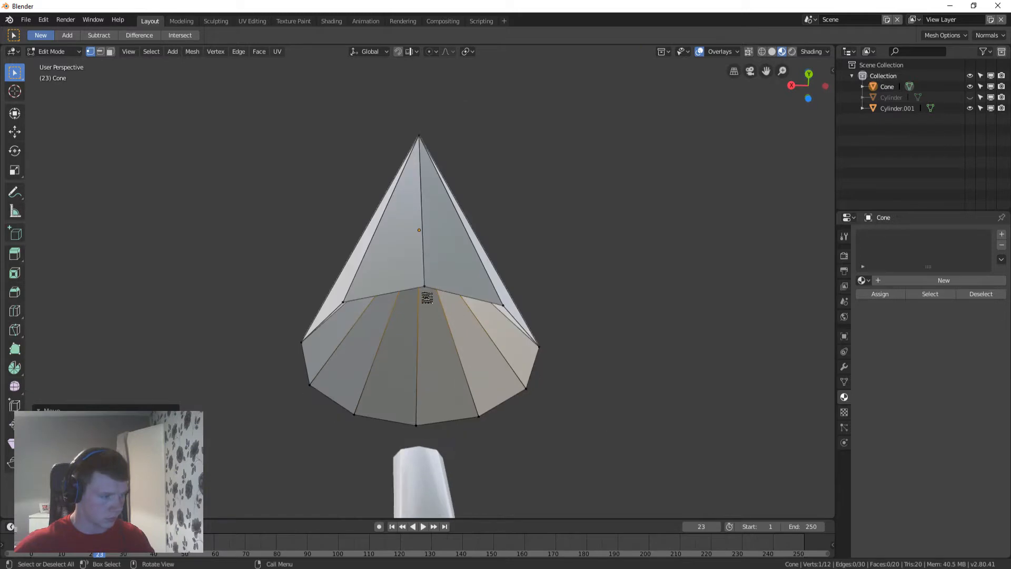
# Step: In wireframe front view, raise the inner vertex about 2.3 m along the Z axis to just below the cone's tip
pyautogui.press('KP_1')
pyautogui.scroll(3, 427, 297)
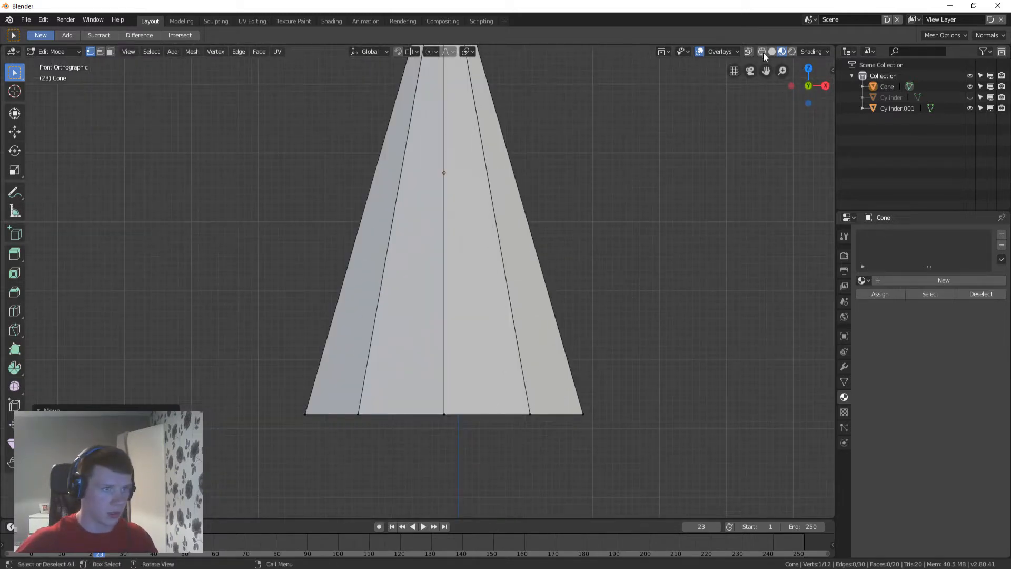
pyautogui.click(762, 51)
pyautogui.keyDown('shift'); pyautogui.moveTo(478, 168); pyautogui.dragTo(463, 275, button='middle'); pyautogui.keyUp('shift')
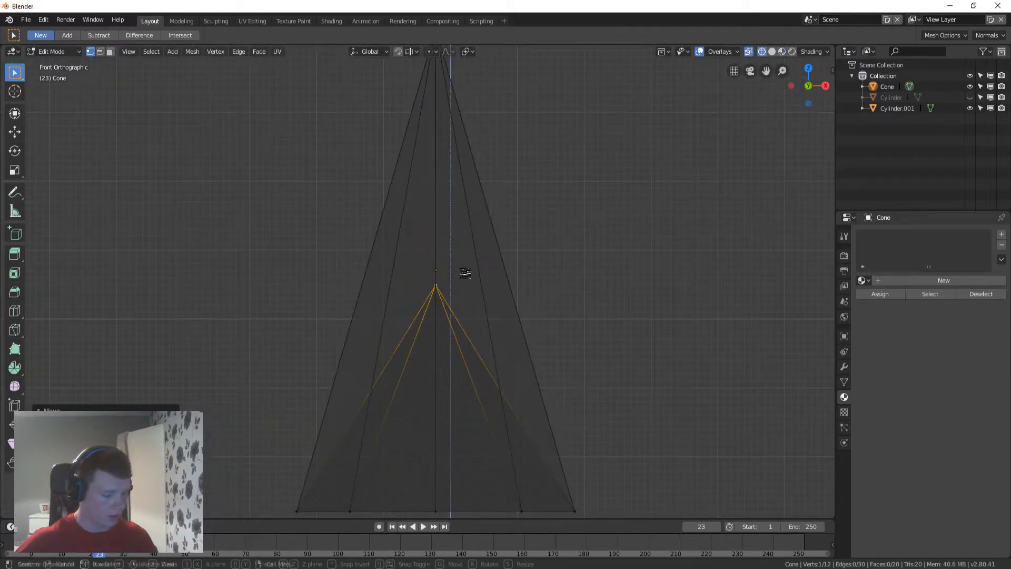
pyautogui.press('g')
pyautogui.press('z')
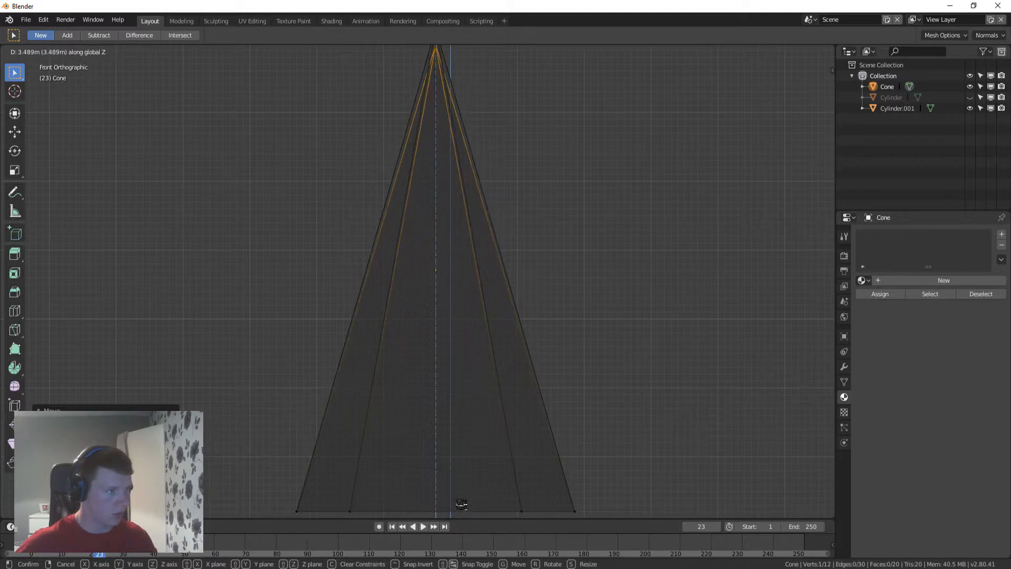
pyautogui.moveTo(454, 69); pyautogui.dragTo(453, 110)
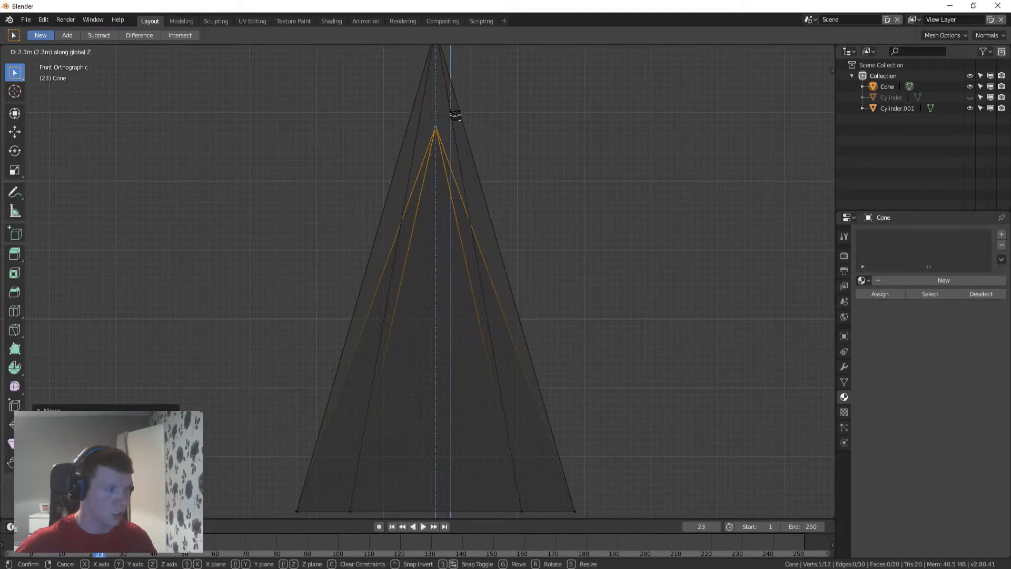
pyautogui.click(455, 116)
pyautogui.moveTo(455, 116); pyautogui.dragTo(719, 105, button='middle')
pyautogui.scroll(-3, 479, 304)
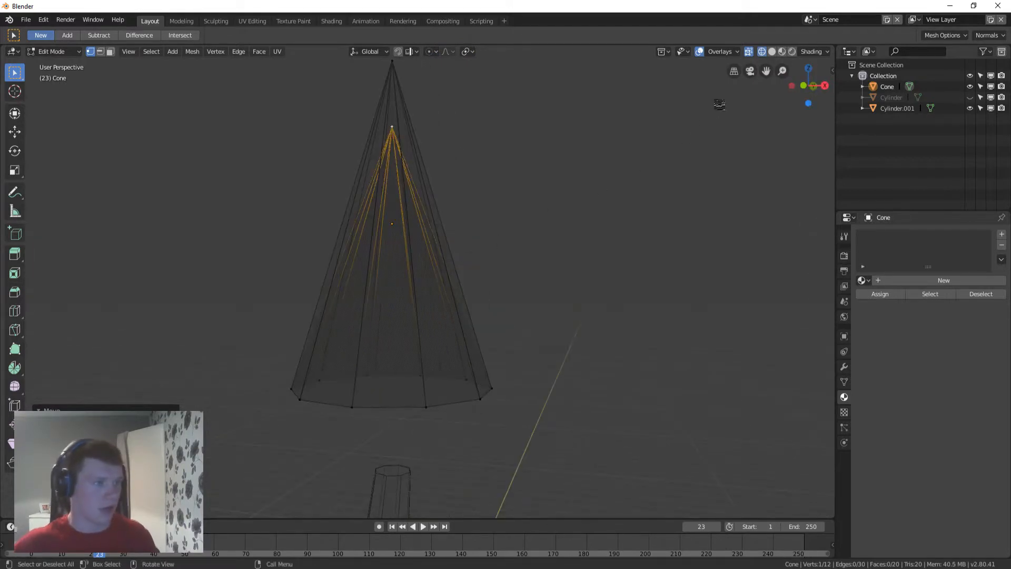
# Step: Turn off X-ray, return to solid shading, and try to add a loop cut around the cone
pyautogui.click(751, 51)
pyautogui.click(772, 51)
pyautogui.moveTo(391, 266); pyautogui.dragTo(526, 248, button='middle')
pyautogui.hotkey('ctrl', 'r')
pyautogui.moveTo(501, 315); pyautogui.dragTo(562, 221, button='middle')
# Step: Activate the Bisect tool in front view and try to cut the cone horizontally across its lower half
pyautogui.press('KP_1')
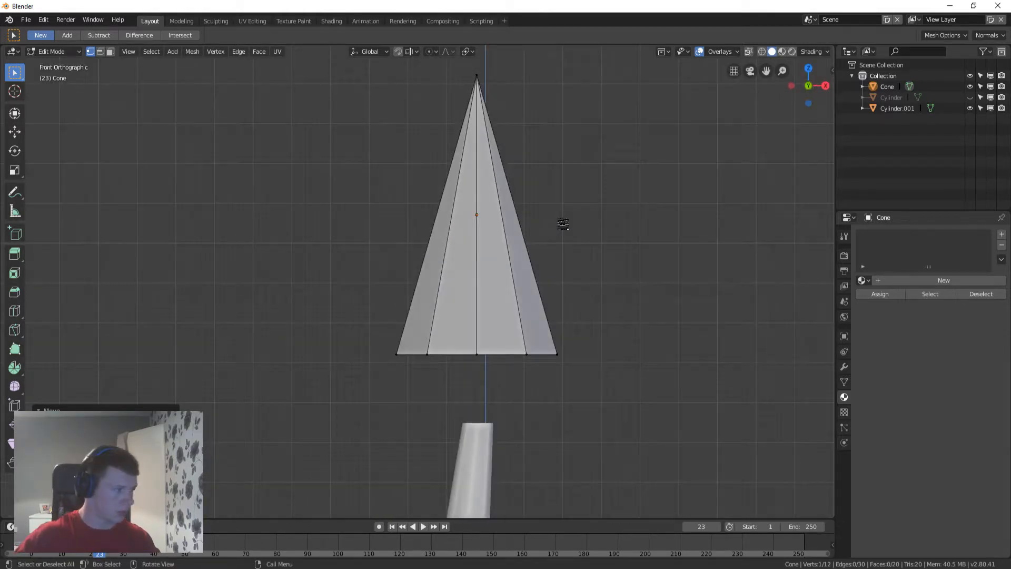
pyautogui.scroll(4, 532, 282)
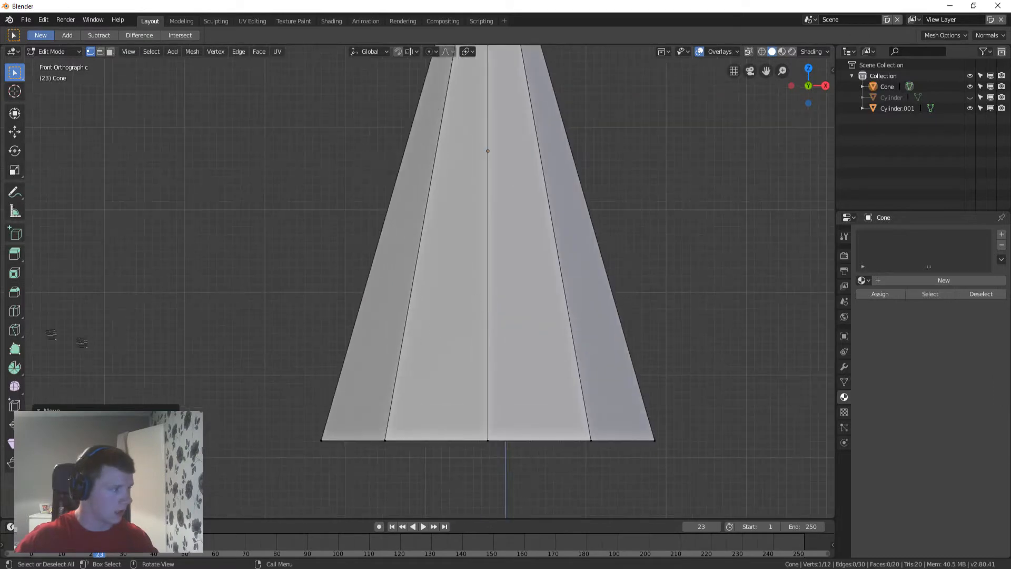
pyautogui.click(11, 333)
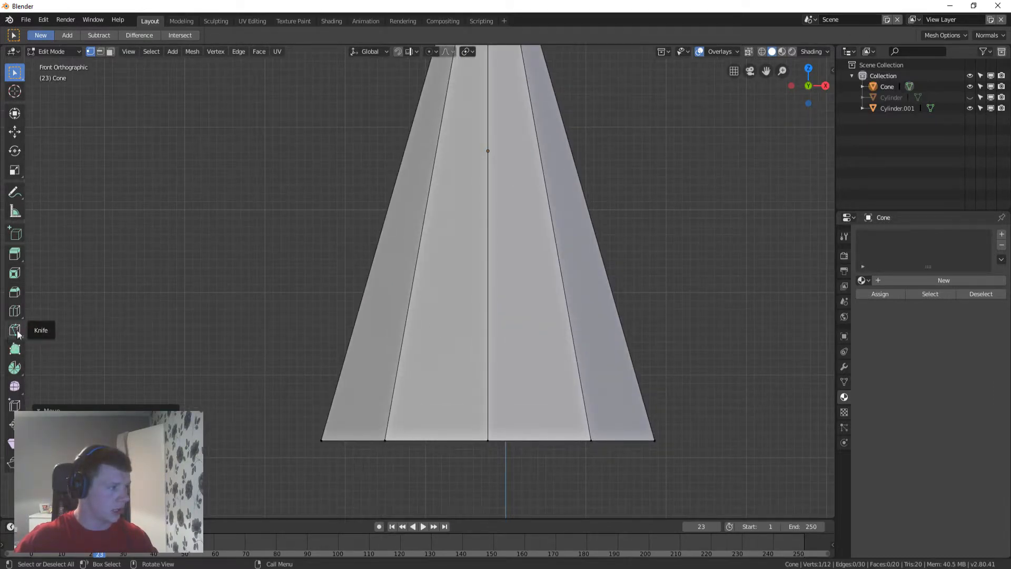
pyautogui.moveTo(14, 335); pyautogui.dragTo(24, 354)
pyautogui.moveTo(314, 270); pyautogui.dragTo(624, 263)
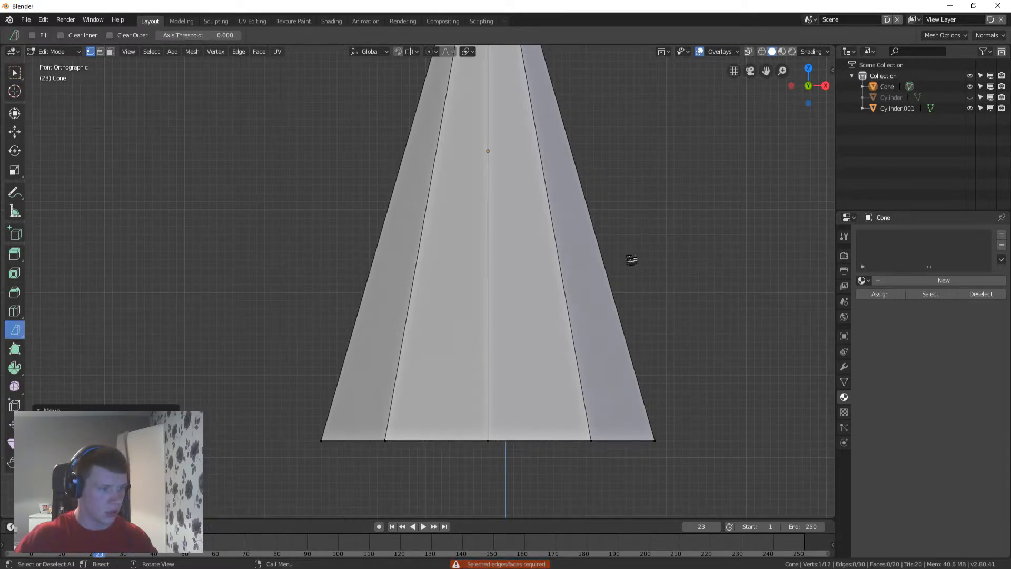
# Step: Select the entire cone mesh and bisect it with a horizontal line across its lower half
pyautogui.press('Tab')
pyautogui.press('Tab')
pyautogui.press('a')
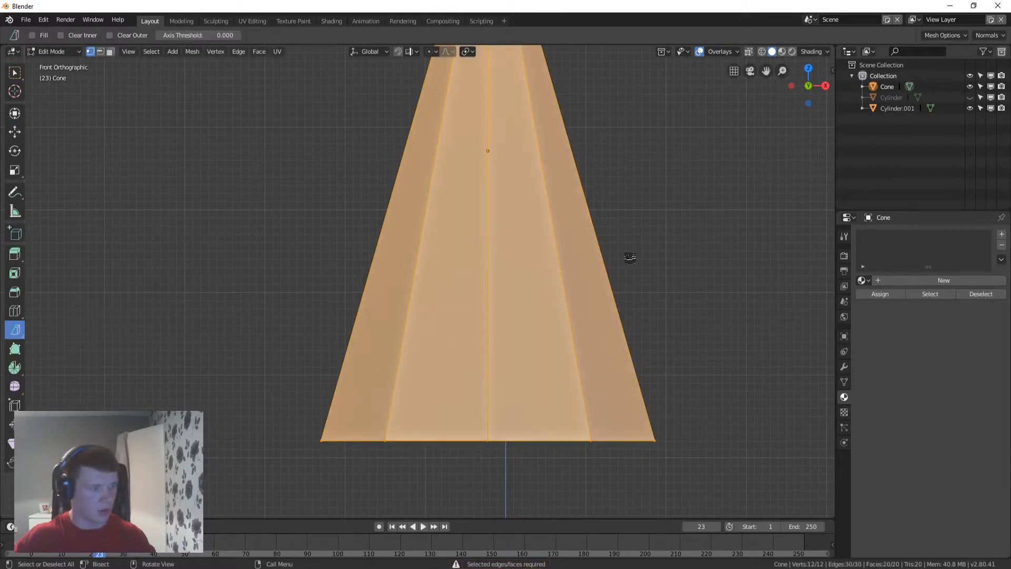
pyautogui.scroll(-3, 634, 258)
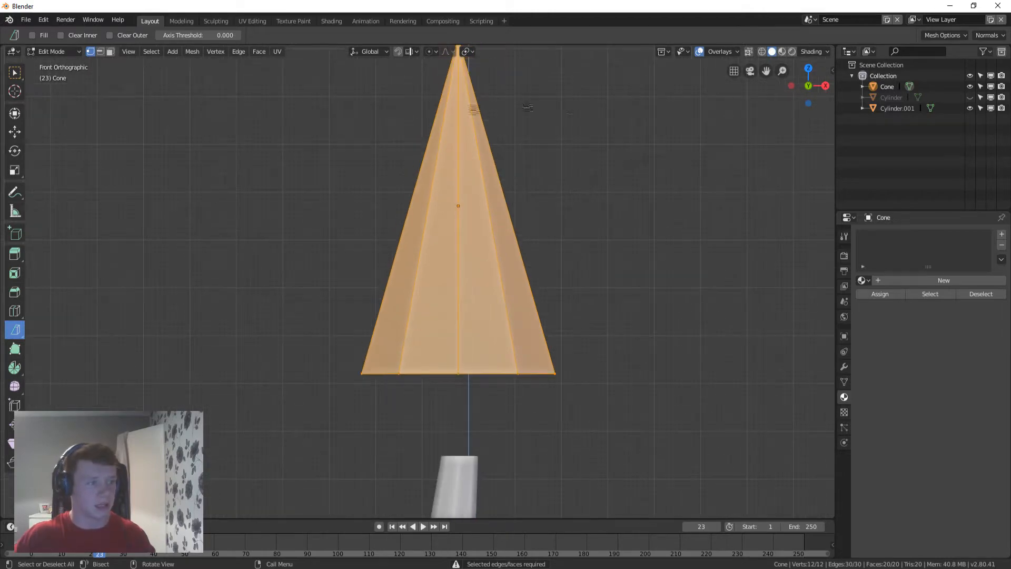
pyautogui.scroll(2, 283, 292)
pyautogui.moveTo(287, 264); pyautogui.dragTo(514, 262)
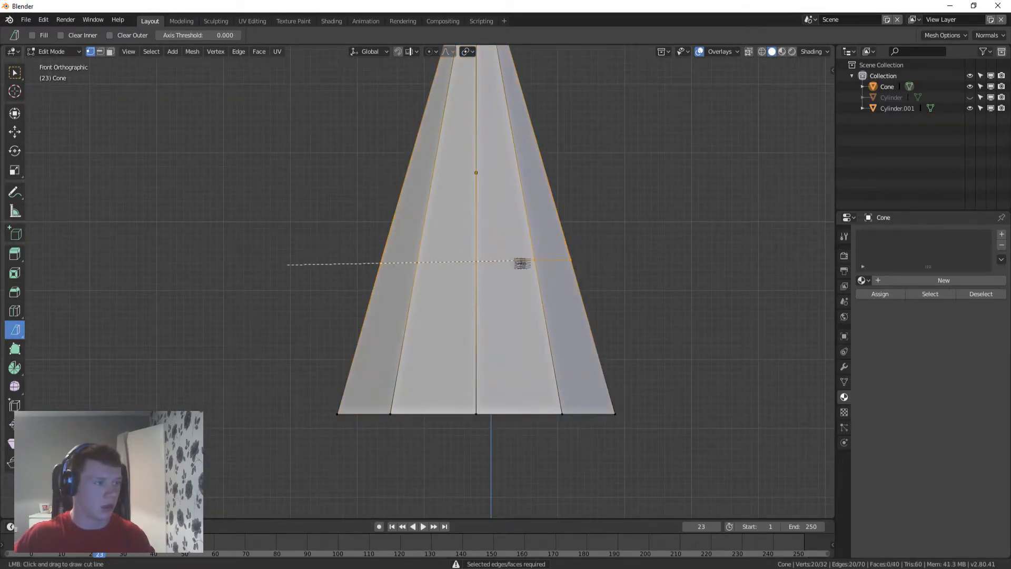
pyautogui.moveTo(644, 269); pyautogui.dragTo(698, 267)
pyautogui.moveTo(596, 325); pyautogui.dragTo(568, 285, button='middle')
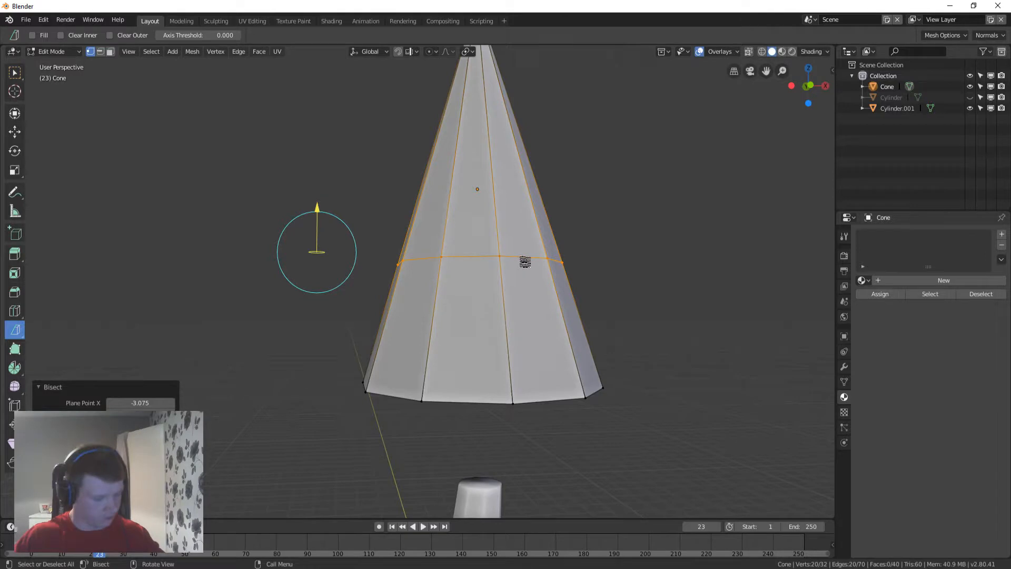
# Step: Lower the bisected edge loop about 1.5 m along the Z axis and try another loop cut
pyautogui.press('s')
pyautogui.rightClick(529, 205)
pyautogui.press('s')
pyautogui.press('g')
pyautogui.press('z')
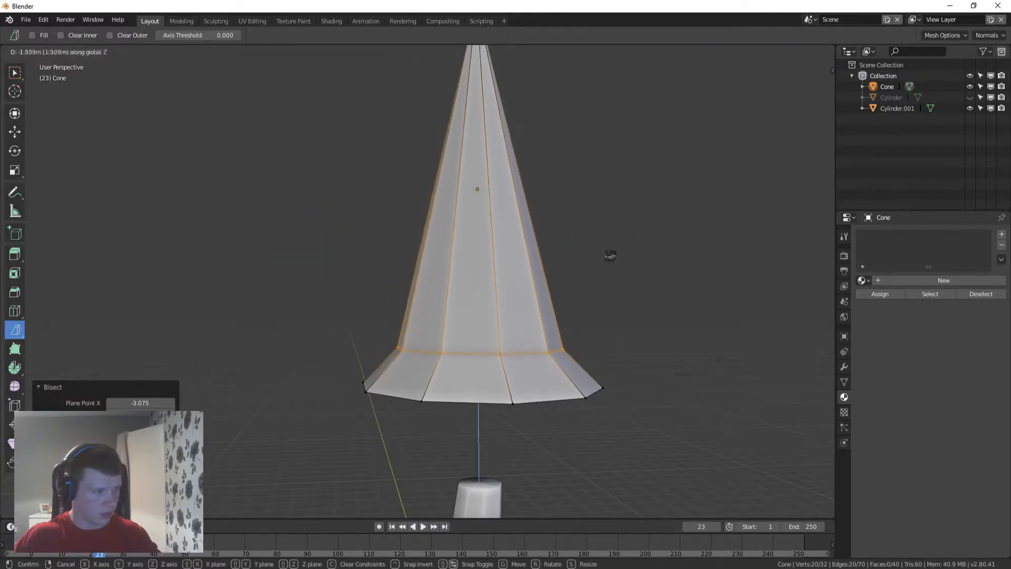
pyautogui.click(611, 257)
pyautogui.hotkey('ctrl', 'r')
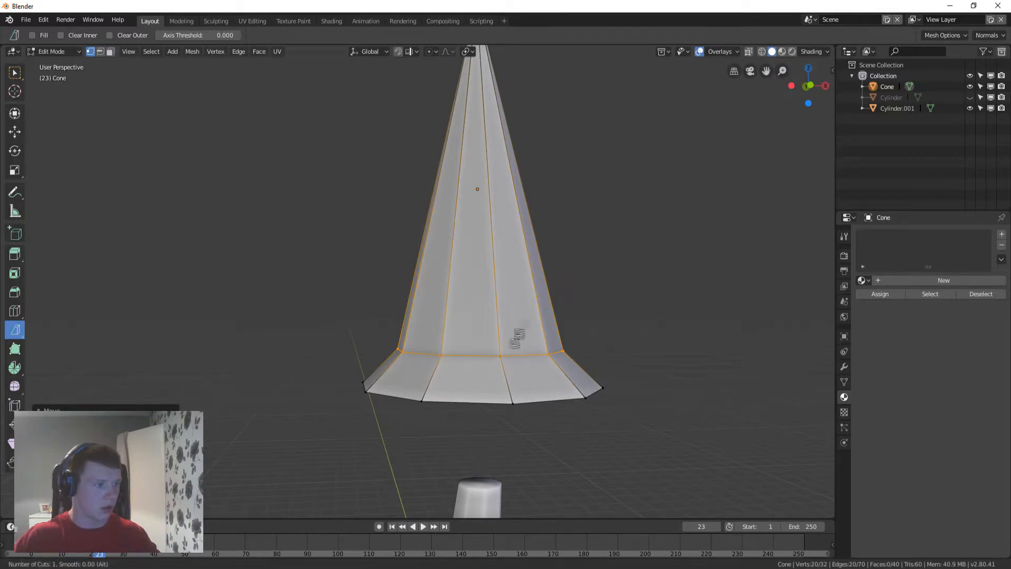
pyautogui.press('Escape')
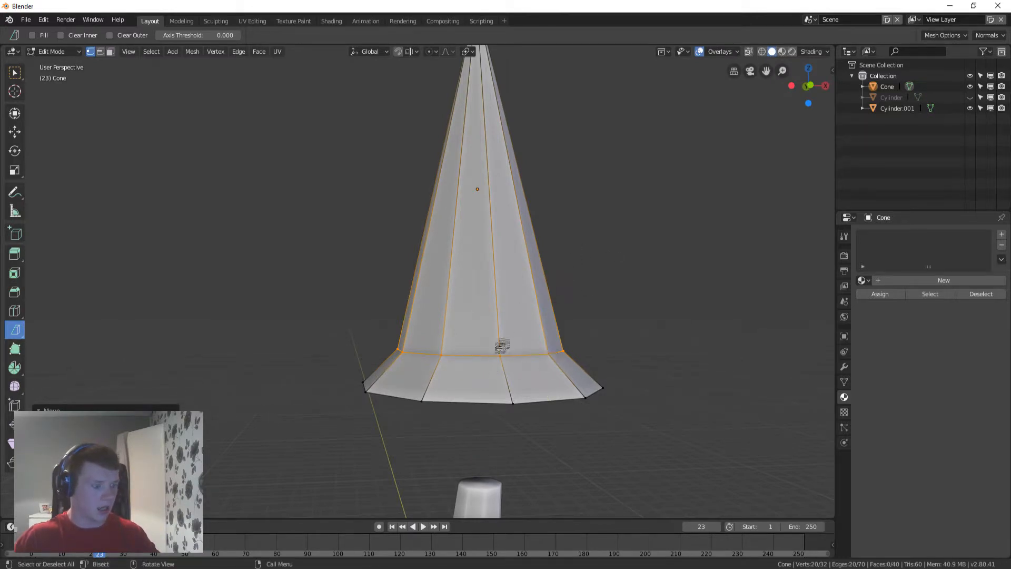
# Step: Raise the bisected edge loop along the Z axis close to the tip and scale it inward to about half its size
pyautogui.press('g')
pyautogui.press('z')
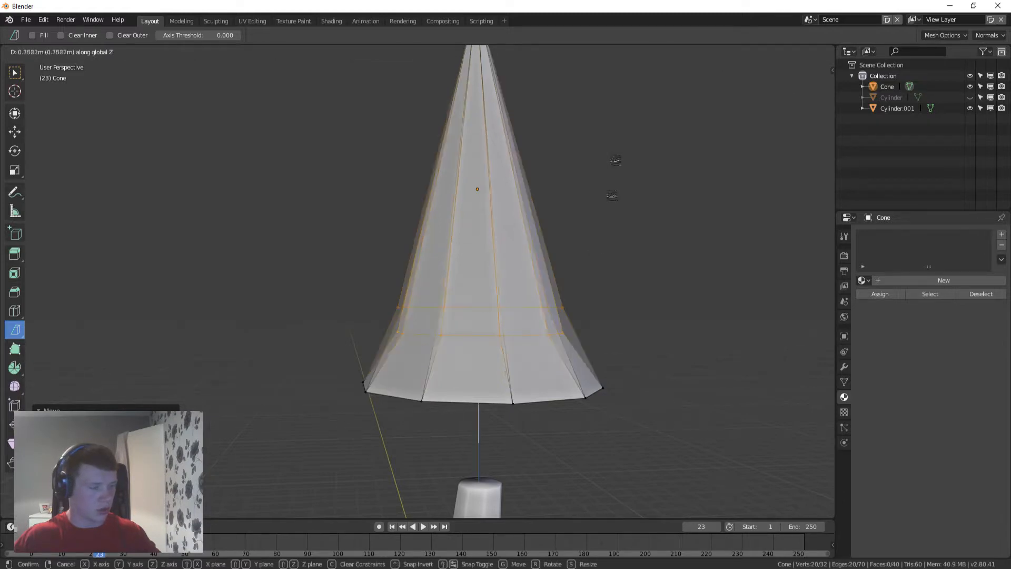
pyautogui.click(499, 240)
pyautogui.moveTo(499, 239); pyautogui.dragTo(501, 295, button='middle')
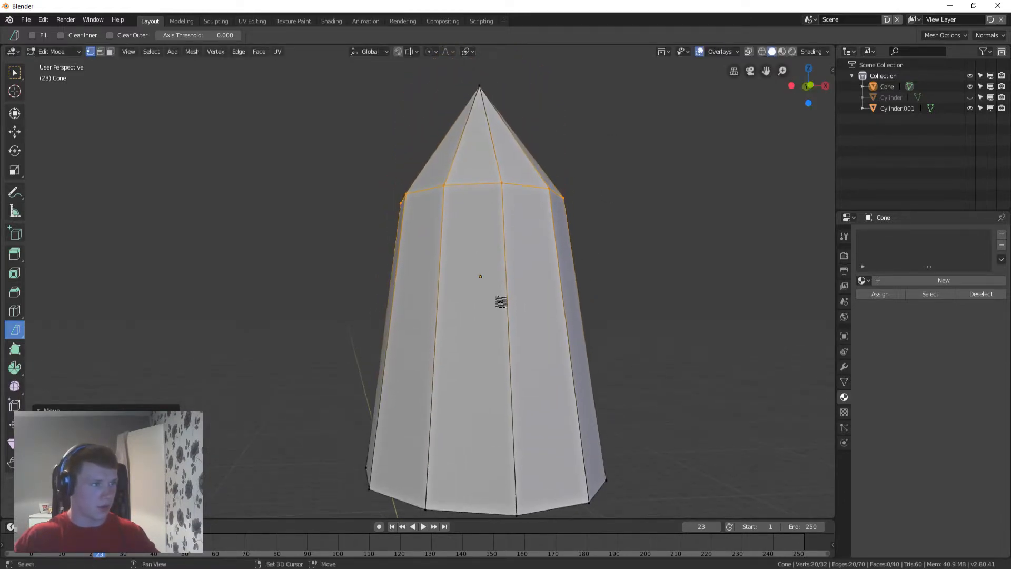
pyautogui.press('s')
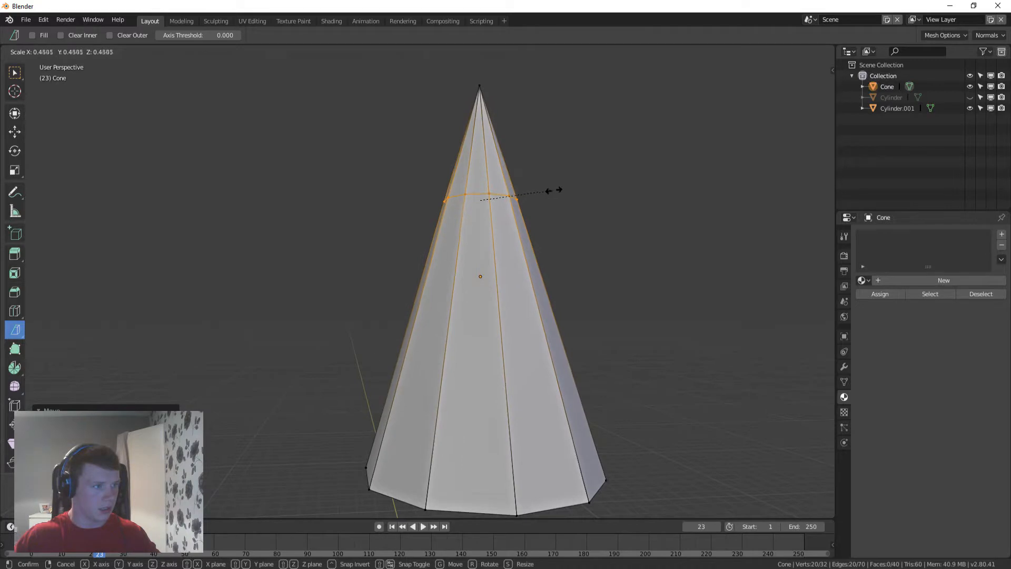
pyautogui.click(570, 192)
# Step: Add a loop cut around the cone's hollow inner wall and slide it along the wall
pyautogui.hotkey('ctrl', 'r')
pyautogui.click(445, 450)
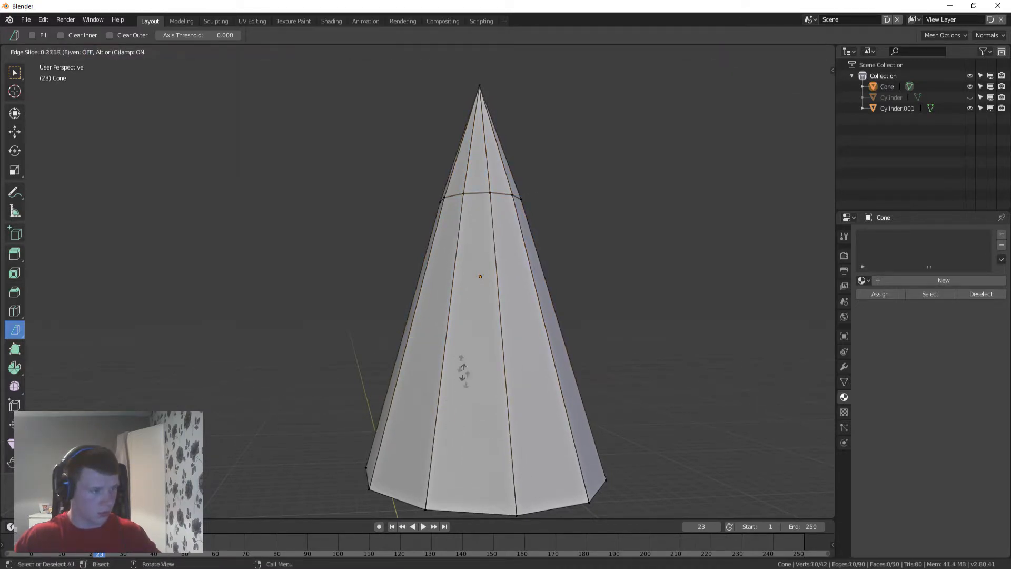
pyautogui.click(472, 303)
pyautogui.moveTo(472, 303); pyautogui.dragTo(450, 319, button='middle')
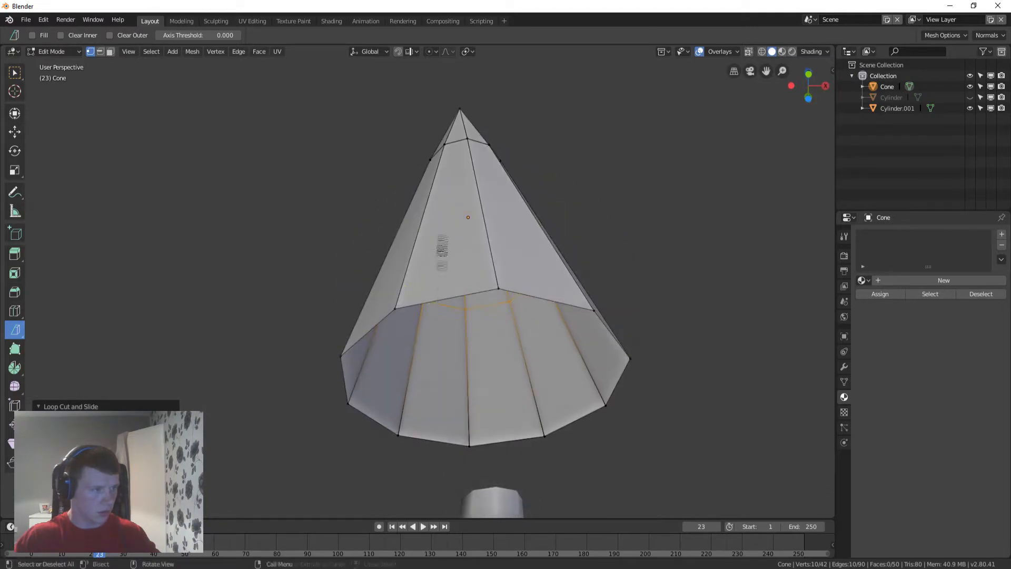
# Step: Add a loop cut around the cone's outer wall and select both middle loops, inner and outer, through the mesh with X-ray
pyautogui.click(434, 203)
pyautogui.click(434, 203)
pyautogui.moveTo(501, 247); pyautogui.dragTo(519, 303, button='middle')
pyautogui.press('KP_1')
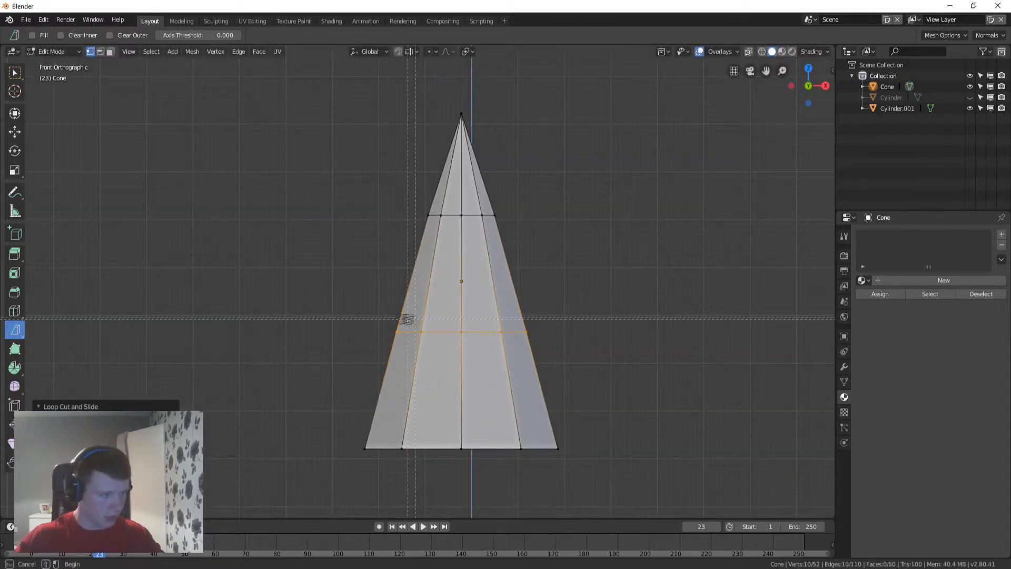
pyautogui.moveTo(371, 304); pyautogui.dragTo(545, 350)
pyautogui.click(747, 53)
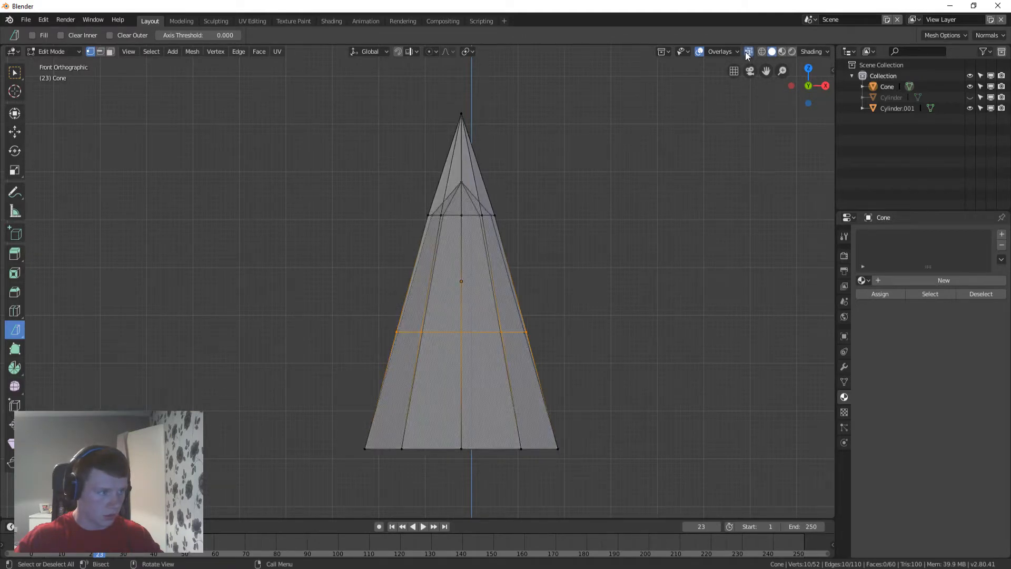
pyautogui.click(345, 309)
pyautogui.moveTo(324, 301); pyautogui.dragTo(584, 368)
pyautogui.moveTo(585, 368); pyautogui.dragTo(575, 339, button='middle')
pyautogui.press('KP_1')
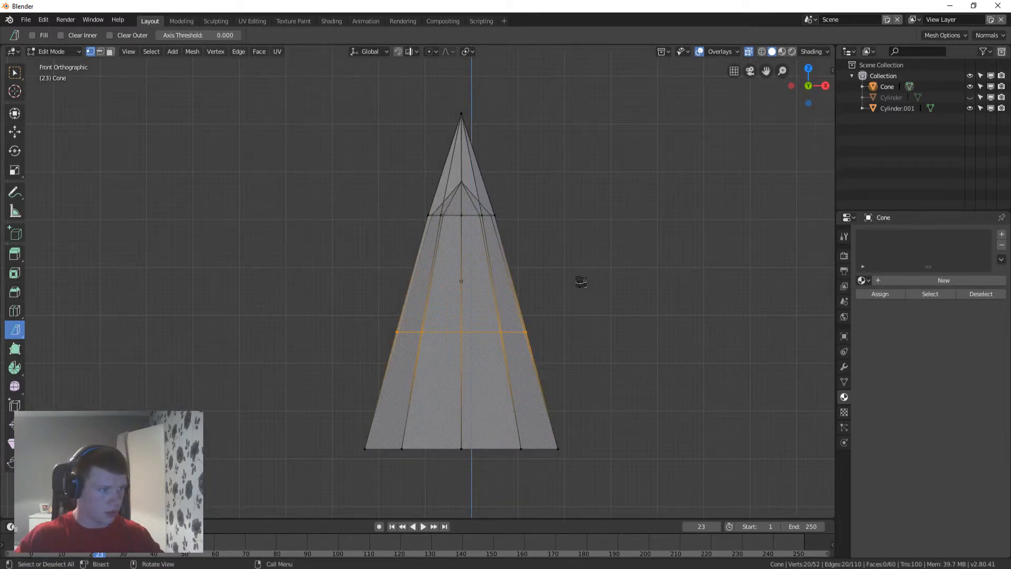
# Step: Scale the selected middle loops inward to about a third and raise them along the Z axis to just beneath the upper tier's rim
pyautogui.press('s')
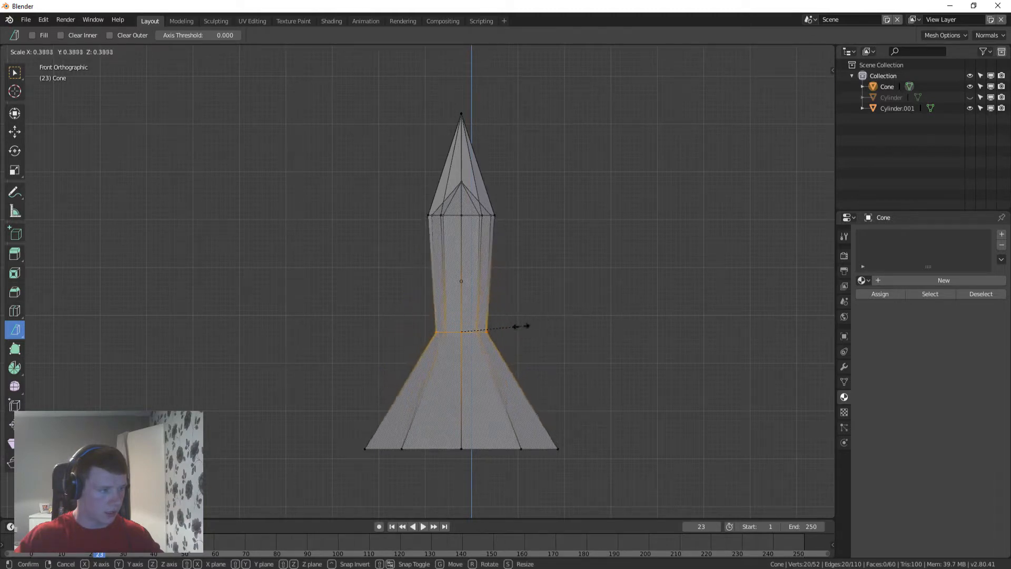
pyautogui.click(487, 294)
pyautogui.press('g')
pyautogui.press('z')
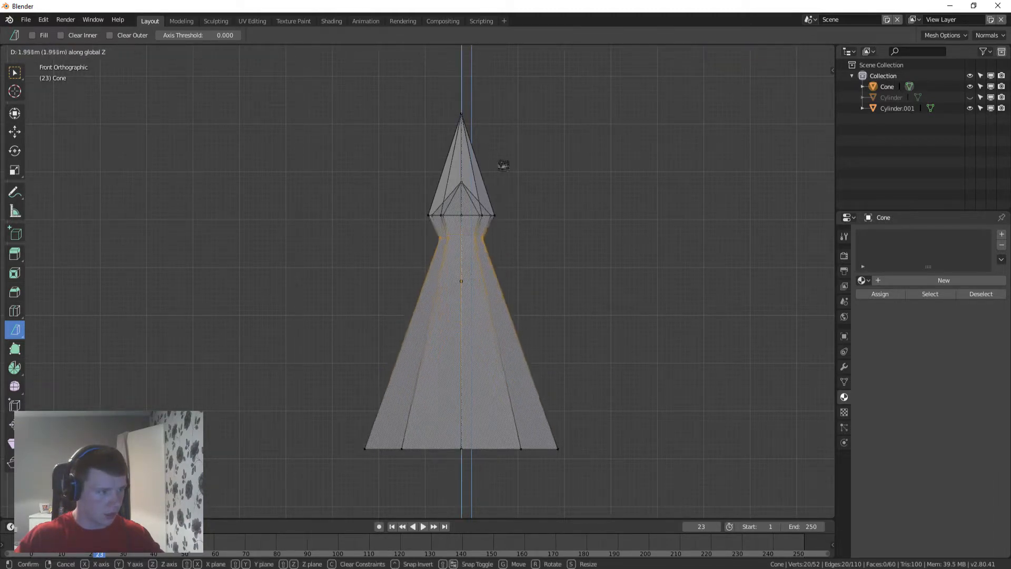
pyautogui.click(501, 143)
# Step: Add loop cuts around the inner and outer walls of the cone's lower section and select the lowest pair of new loops
pyautogui.hotkey('ctrl', 'r')
pyautogui.click(501, 331)
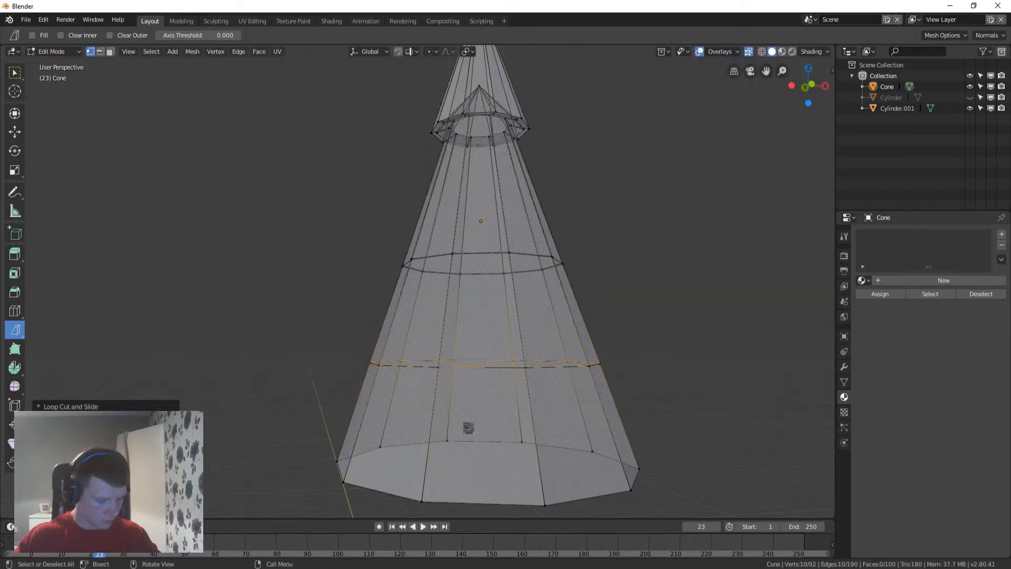
pyautogui.press('b')
pyautogui.moveTo(329, 329); pyautogui.dragTo(635, 388)
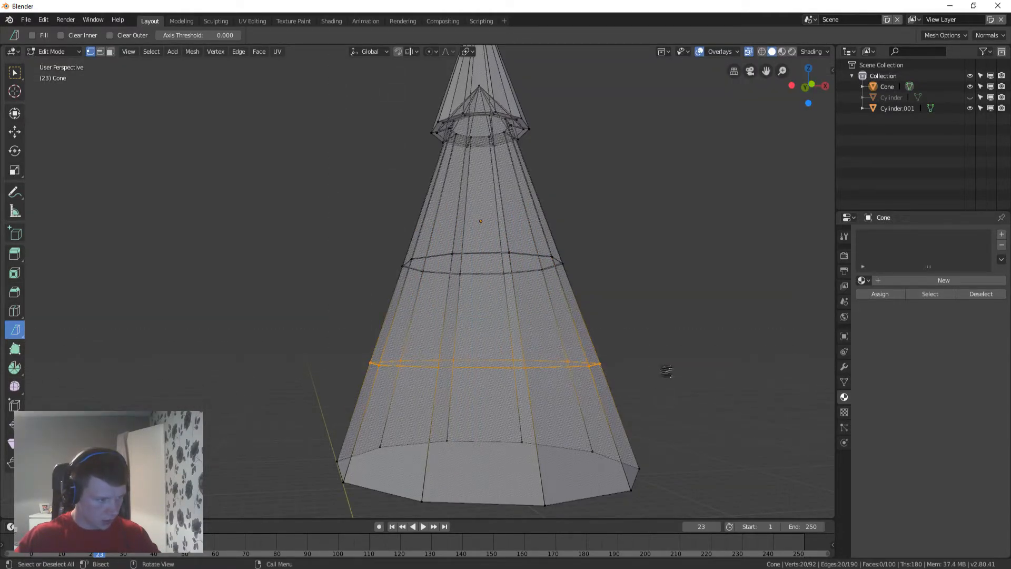
# Step: Scale the selected loops inward to about half and raise them over 1.2 m along the Z axis to just beneath the middle tier's rim
pyautogui.press('s')
pyautogui.click(585, 367)
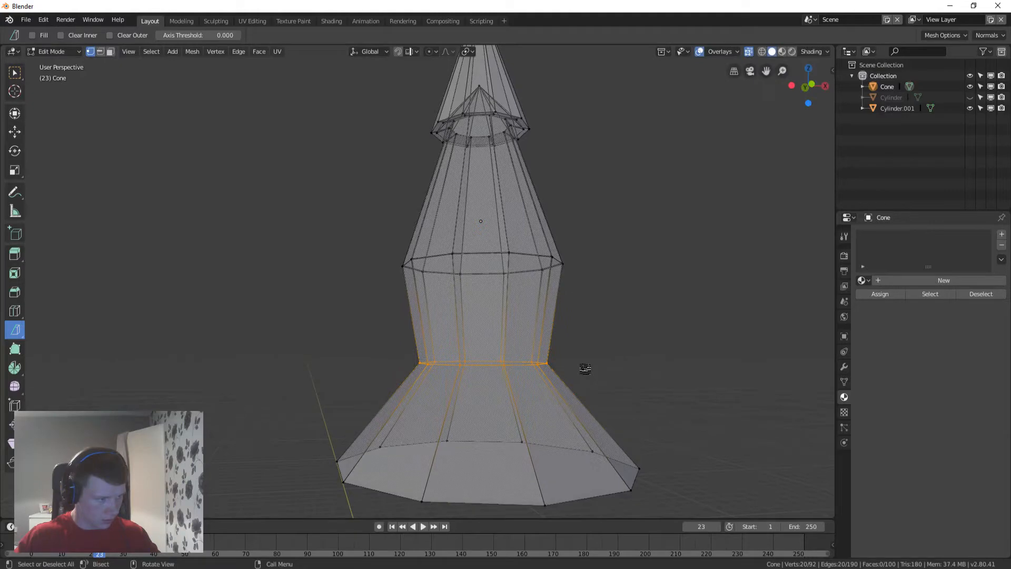
pyautogui.press('g')
pyautogui.press('z')
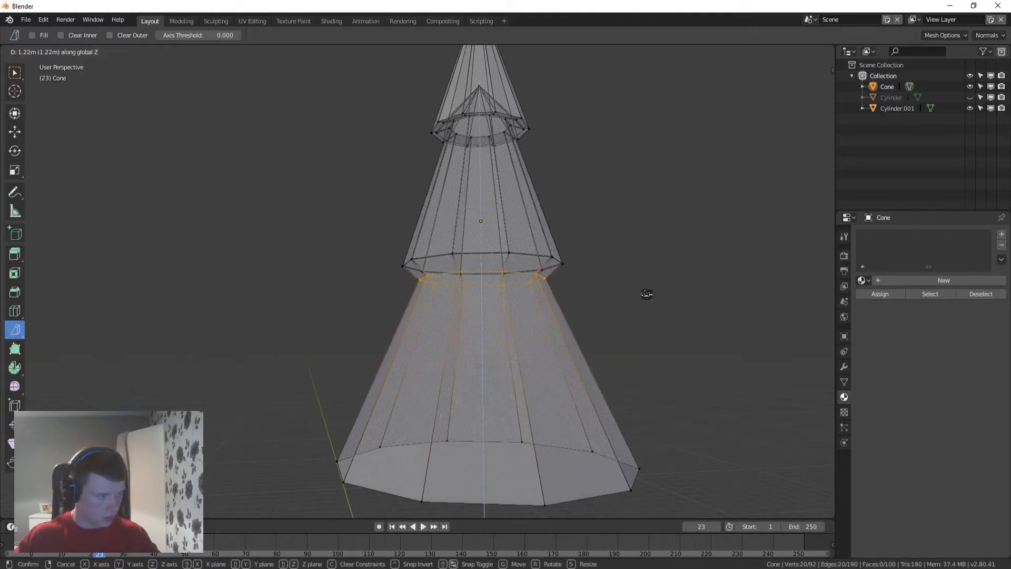
pyautogui.click(642, 274)
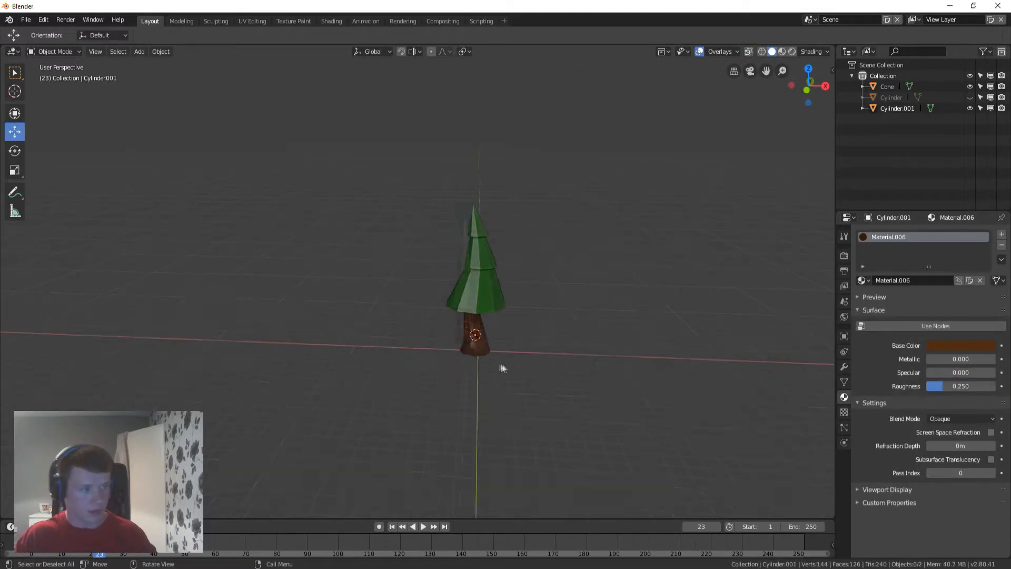
# Step: Select the green canopy and shift it slightly along the X axis over the trunk
pyautogui.moveTo(529, 334); pyautogui.dragTo(494, 241, button='middle')
pyautogui.click(495, 284)
pyautogui.moveTo(520, 223); pyautogui.dragTo(537, 223)
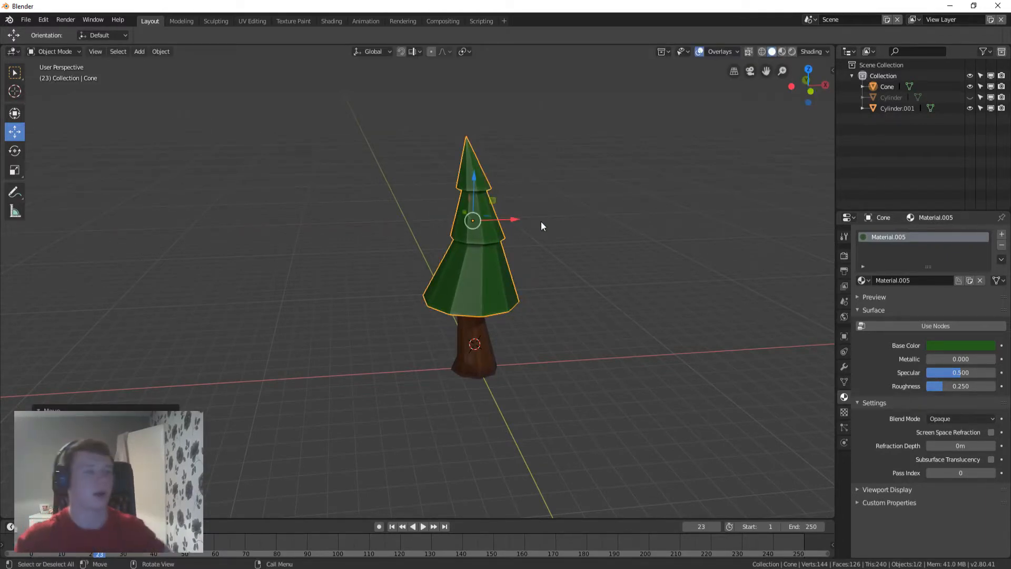
# Step: In X-ray, lower the canopy's middle-tier rim loops about 0.4 m along the Z axis and scale them outward to about 1.2
pyautogui.press('KP_1')
pyautogui.scroll(2, 579, 255)
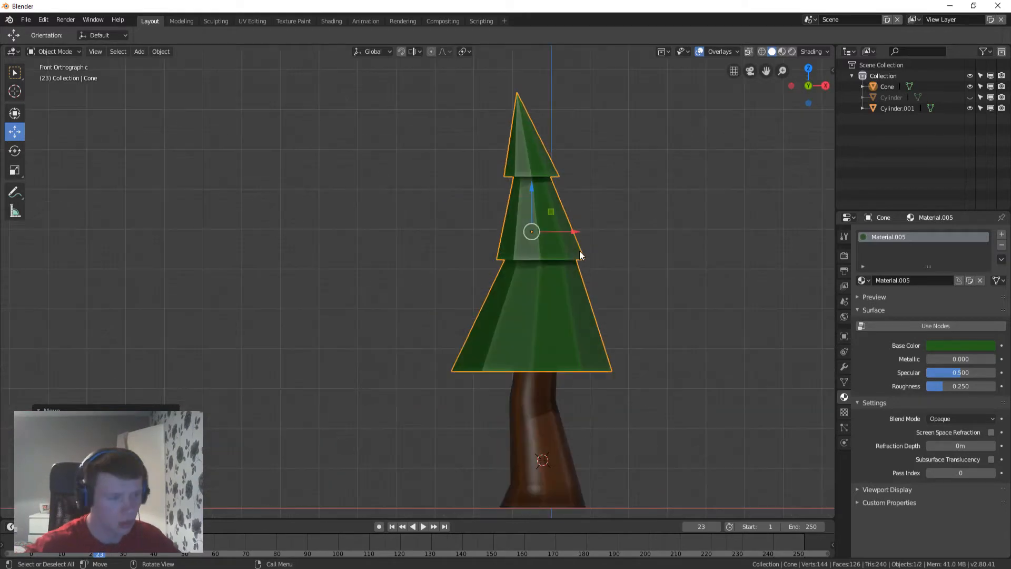
pyautogui.press('a')
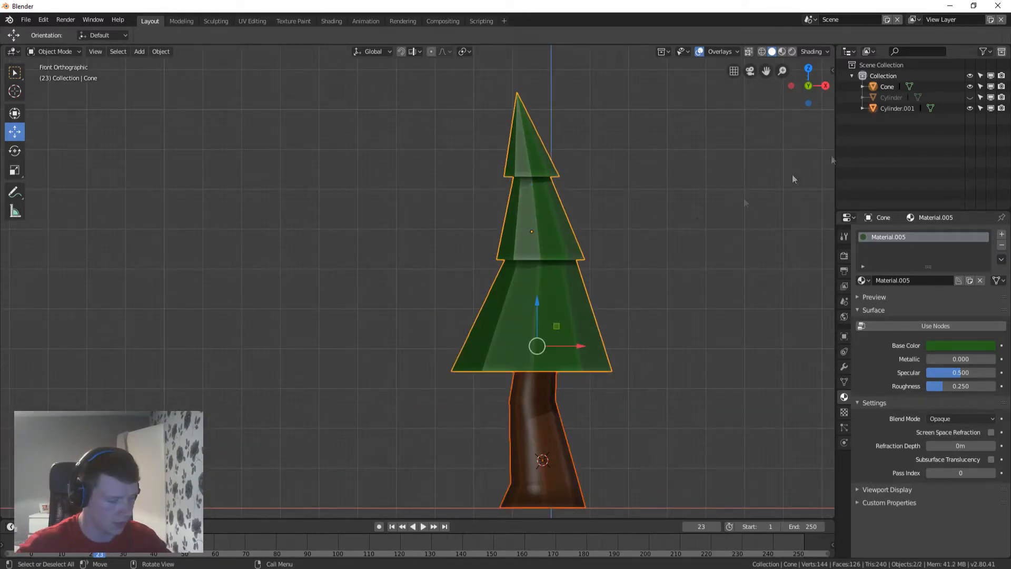
pyautogui.click(749, 52)
pyautogui.click(535, 245)
pyautogui.press('Tab')
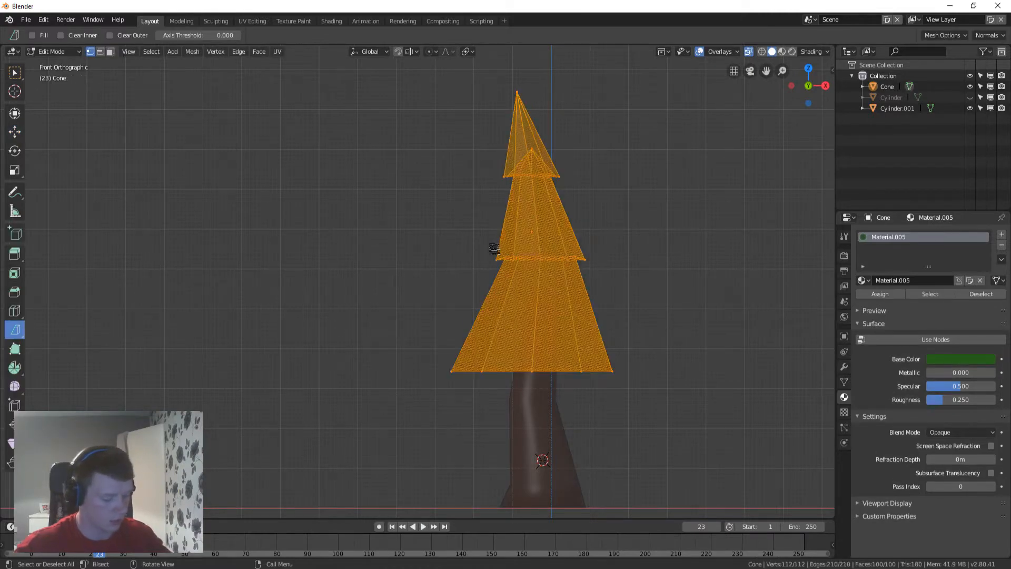
pyautogui.click(446, 275)
pyautogui.press('l')
pyautogui.press('g')
pyautogui.press('z')
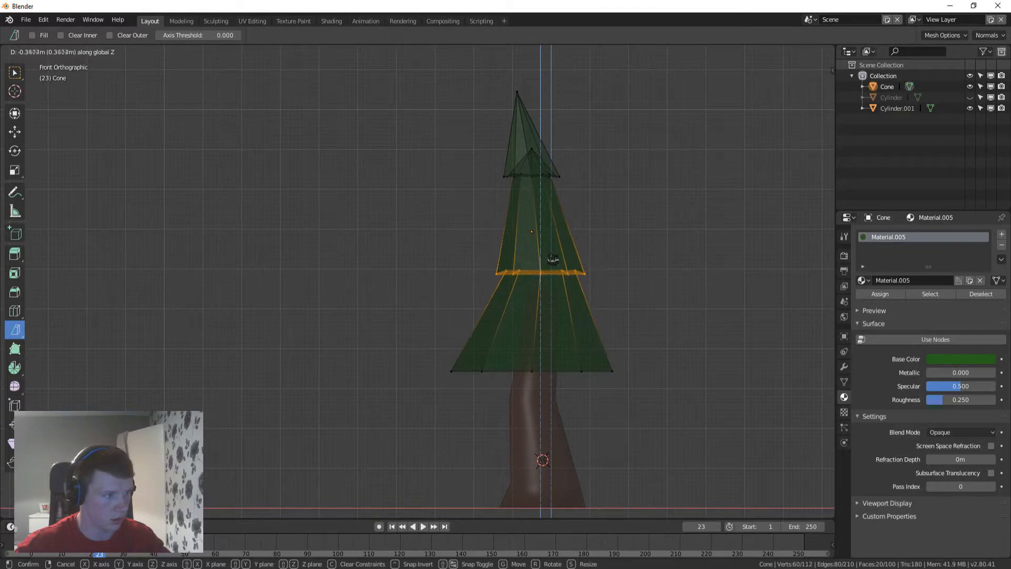
pyautogui.click(571, 260)
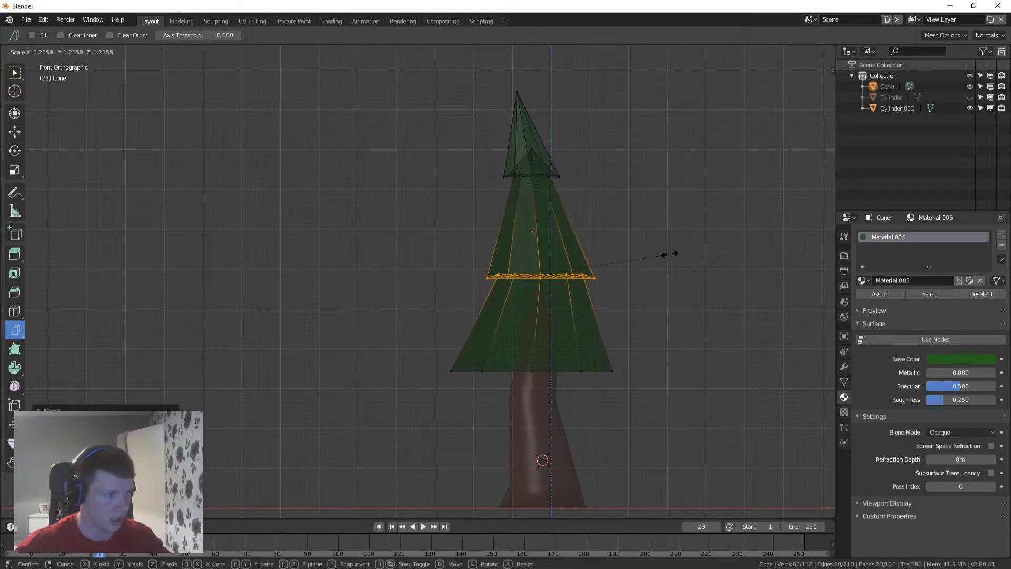
pyautogui.press('Tab')
# Step: Turn off X-ray and inspect the finished tree from several sides
pyautogui.scroll(-4, 656, 267)
pyautogui.moveTo(655, 268); pyautogui.dragTo(621, 305, button='middle')
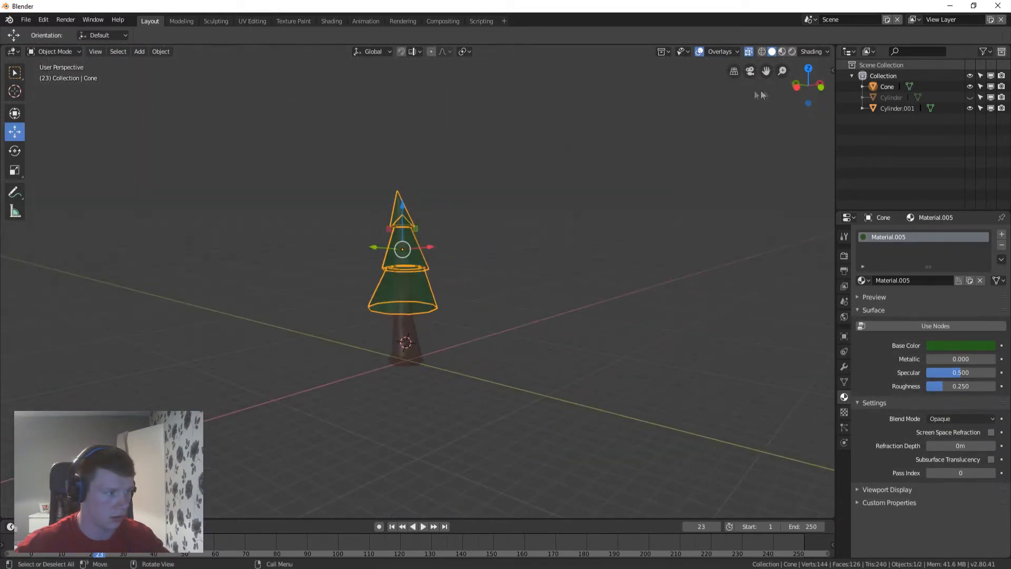
pyautogui.click(750, 51)
pyautogui.scroll(2, 502, 302)
pyautogui.moveTo(501, 302); pyautogui.dragTo(507, 271, button='middle')
pyautogui.scroll(-2, 508, 271)
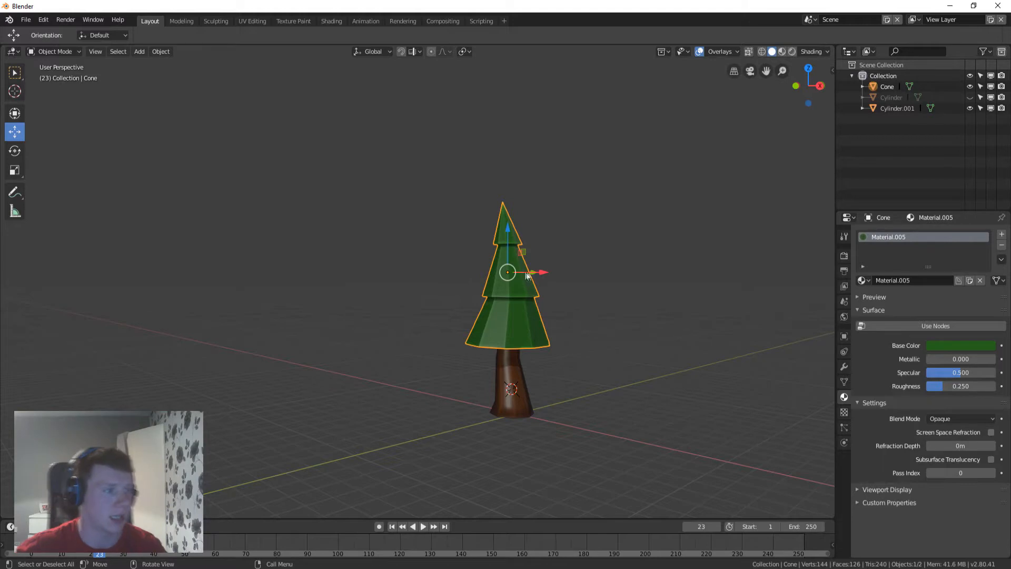
pyautogui.moveTo(543, 337); pyautogui.dragTo(611, 342, button='middle')
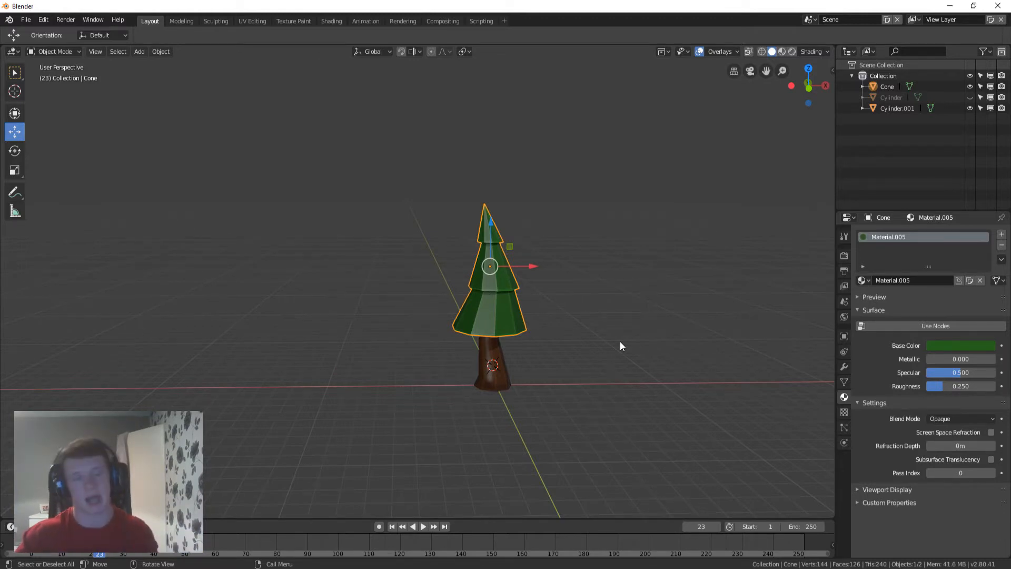
pyautogui.moveTo(528, 342); pyautogui.dragTo(443, 326, button='middle')
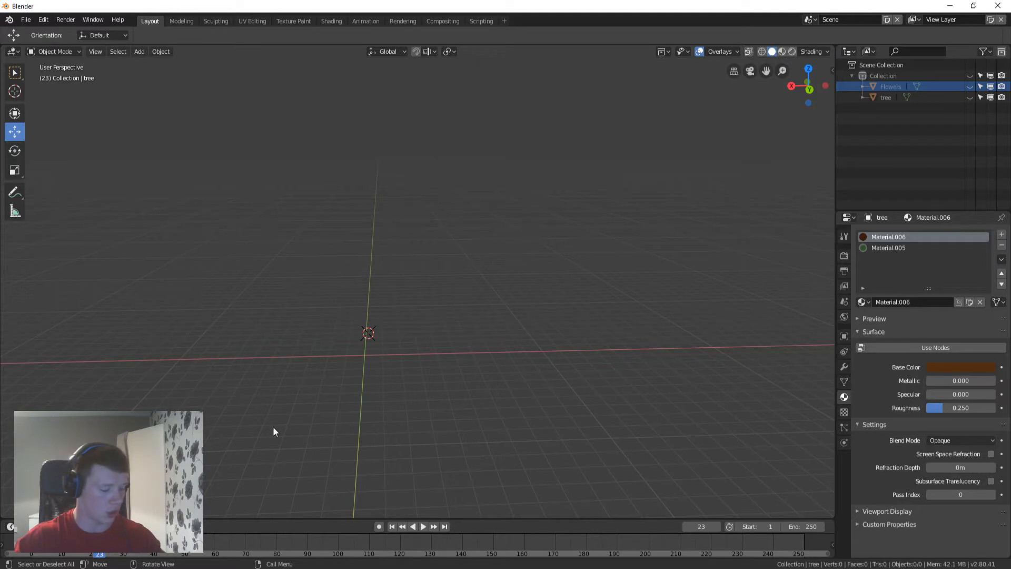
# Step: Add a plane mesh to the scene
pyautogui.hotkey('shift', 'a')
pyautogui.moveTo(248, 365)
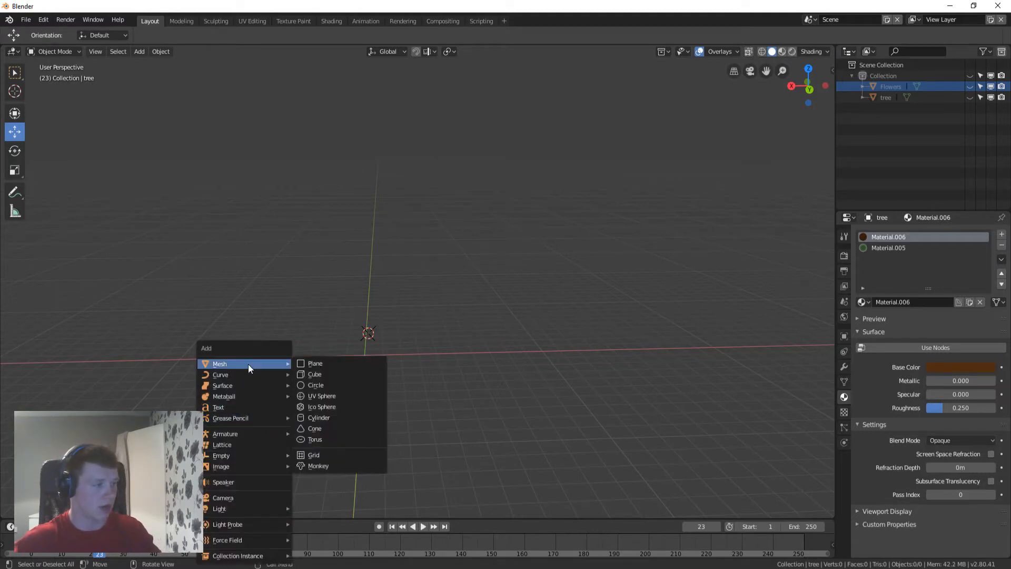
pyautogui.click(312, 363)
pyautogui.moveTo(394, 349); pyautogui.dragTo(355, 365, button='middle')
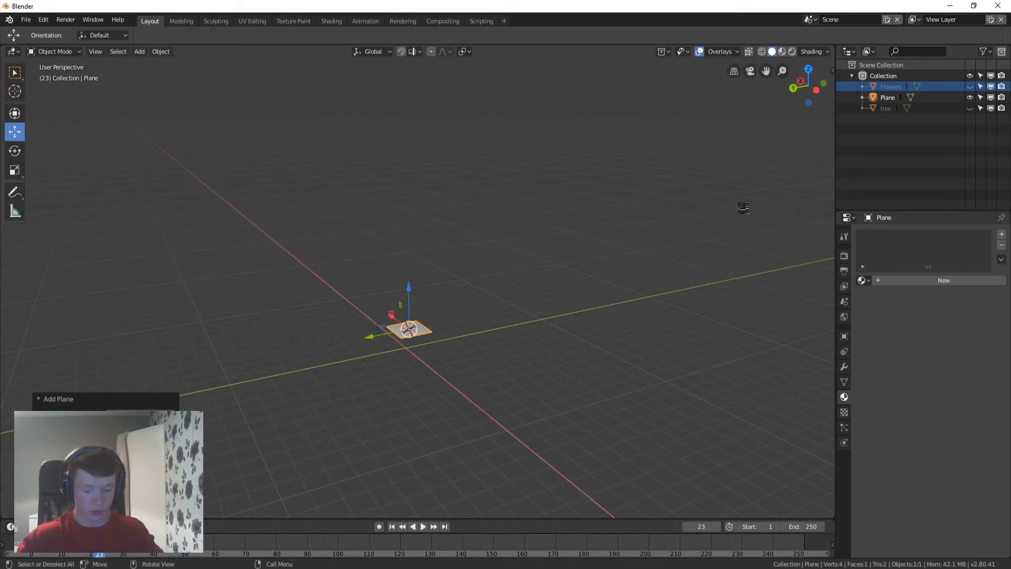
# Step: Rotate the plane 90° about the X axis so it stands upright in the front view
pyautogui.press('KP_1')
pyautogui.scroll(3, 443, 397)
pyautogui.keyDown('shift'); pyautogui.moveTo(443, 398); pyautogui.dragTo(432, 380, button='middle'); pyautogui.keyUp('shift')
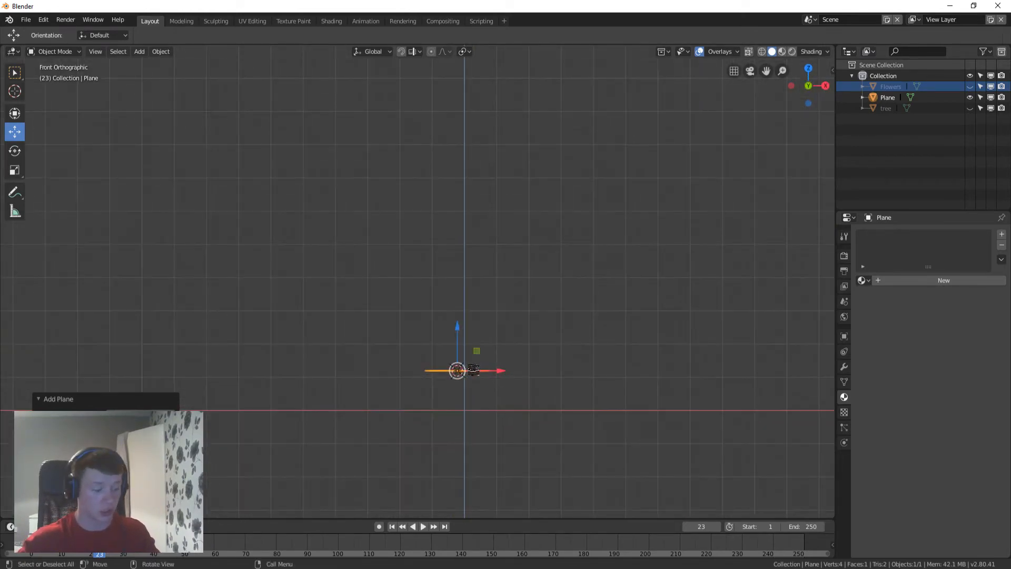
pyautogui.press('r')
pyautogui.write('x90')
pyautogui.press('Return')
pyautogui.keyDown('shift'); pyautogui.moveTo(455, 335); pyautogui.dragTo(443, 242, button='middle'); pyautogui.keyUp('shift')
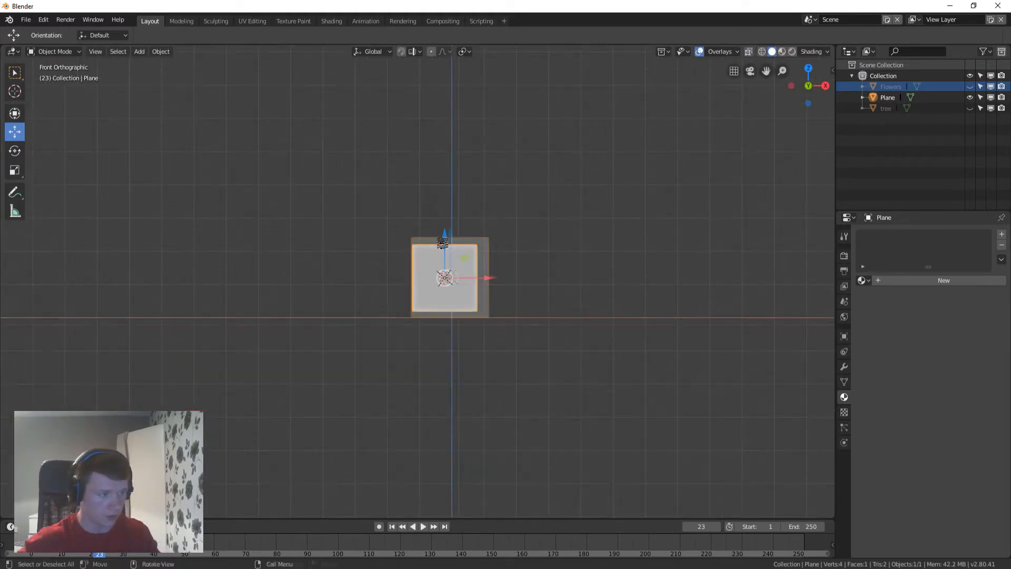
pyautogui.scroll(5, 442, 242)
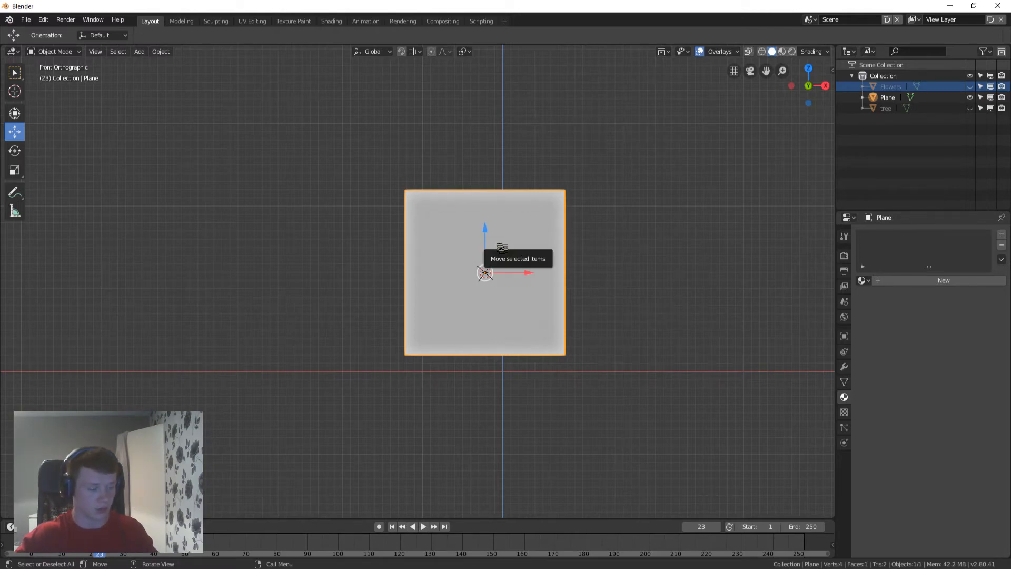
# Step: Move the plane's upper-right vertex up and inward to form a tall tip
pyautogui.press('Tab')
pyautogui.click(559, 216)
pyautogui.press('g')
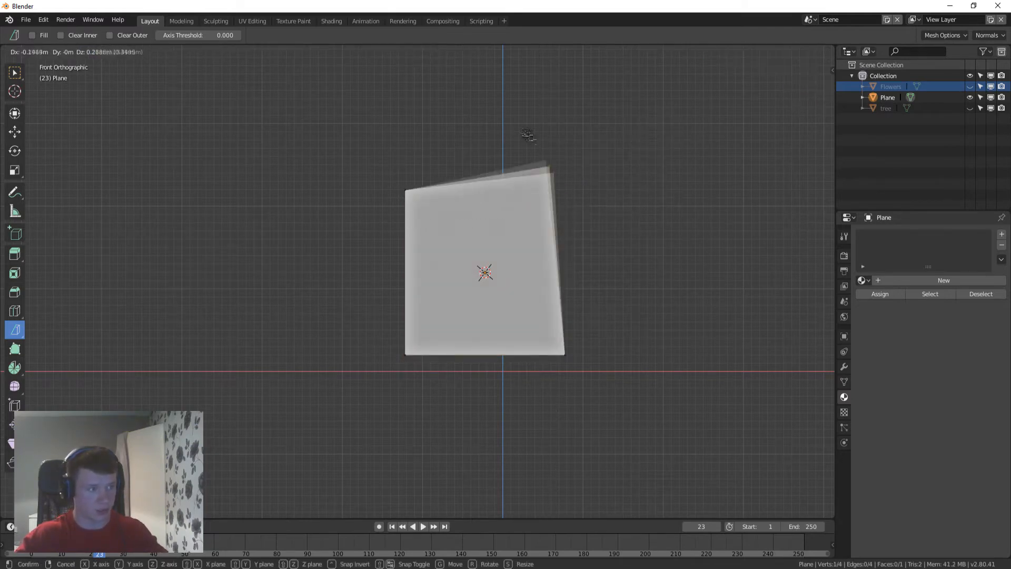
pyautogui.click(492, 96)
pyautogui.keyDown('shift'); pyautogui.click(405, 190); pyautogui.keyUp('shift')
pyautogui.press('g')
pyautogui.press('g')
pyautogui.rightClick(457, 150)
pyautogui.press('a')
pyautogui.press('a')
# Step: Move the plane's upper-left vertex down and inward to form a notch near the base
pyautogui.click(407, 194)
pyautogui.press('g')
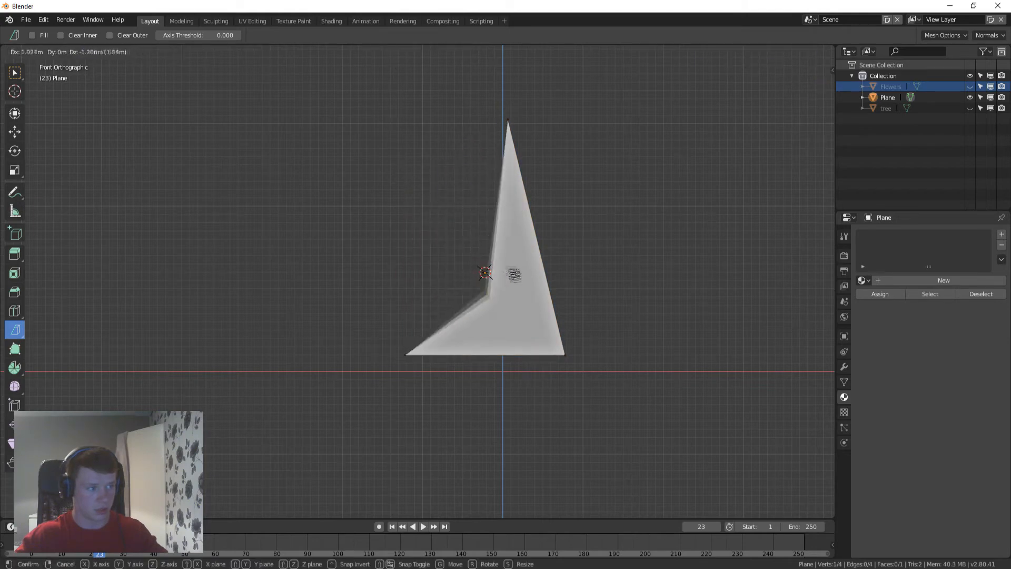
pyautogui.click(513, 273)
# Step: Move the plane's lower-left vertex inward along the base to narrow the shape
pyautogui.press('a')
pyautogui.click(395, 384)
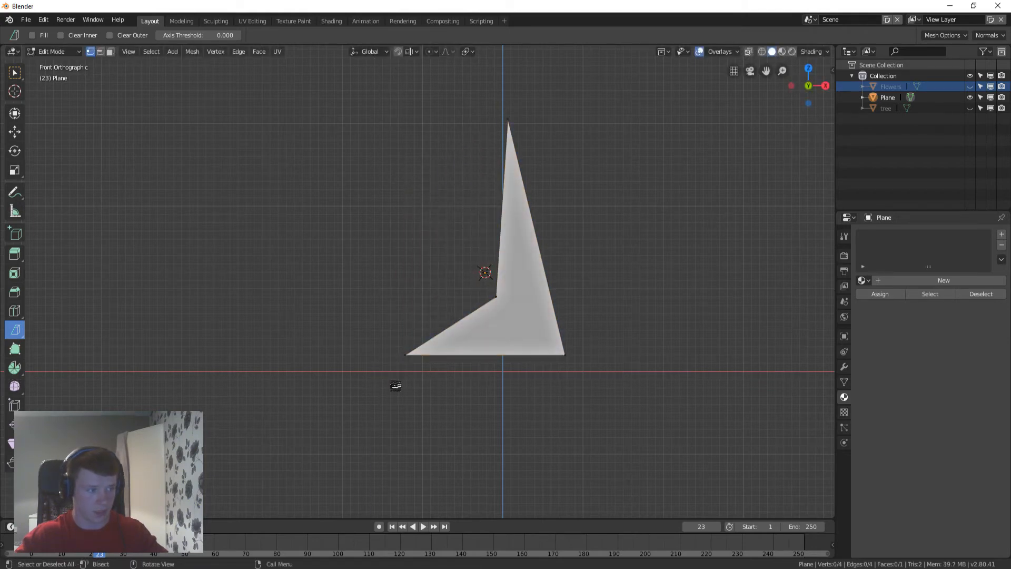
pyautogui.moveTo(395, 384); pyautogui.dragTo(429, 351)
pyautogui.click(413, 352)
pyautogui.press('g')
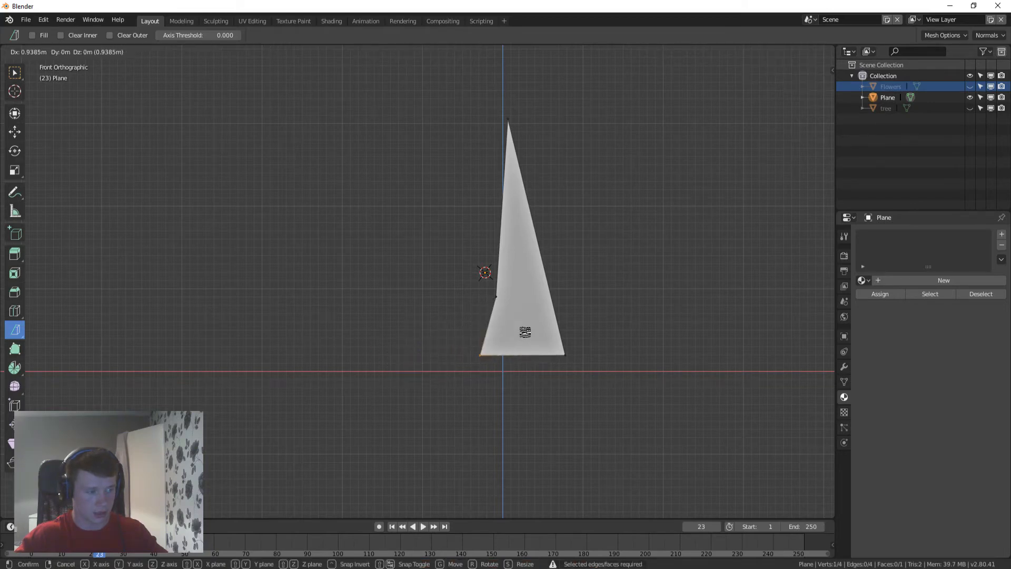
pyautogui.click(513, 330)
# Step: Move the notch vertex further inward to thin the upright blade, and return to Object Mode
pyautogui.press('b')
pyautogui.moveTo(481, 312); pyautogui.dragTo(514, 277)
pyautogui.press('a')
pyautogui.press('a')
pyautogui.press('b')
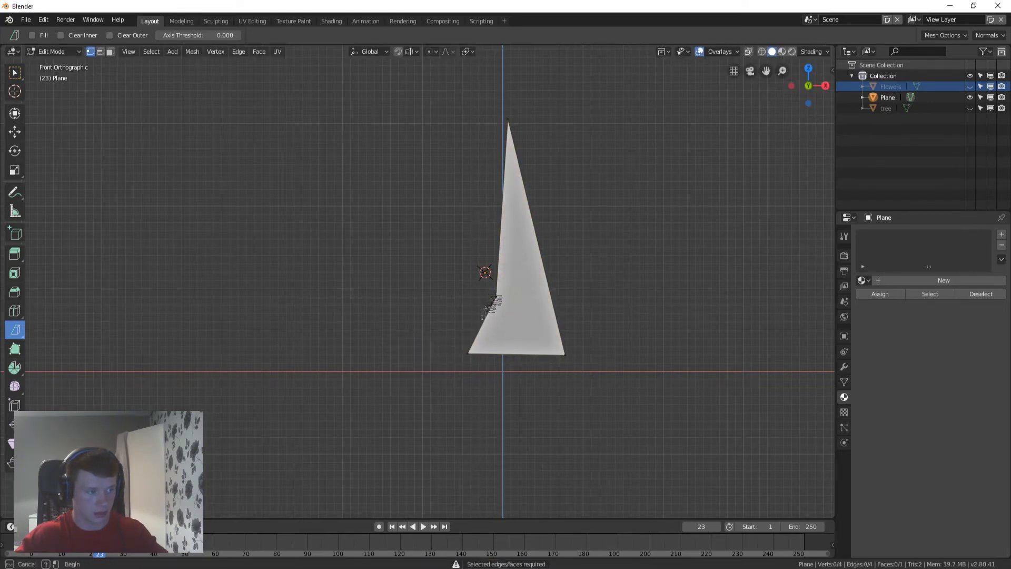
pyautogui.moveTo(485, 317); pyautogui.dragTo(512, 288)
pyautogui.press('g')
pyautogui.click(535, 305)
pyautogui.moveTo(531, 257); pyautogui.dragTo(555, 289, button='middle')
pyautogui.press('Tab')
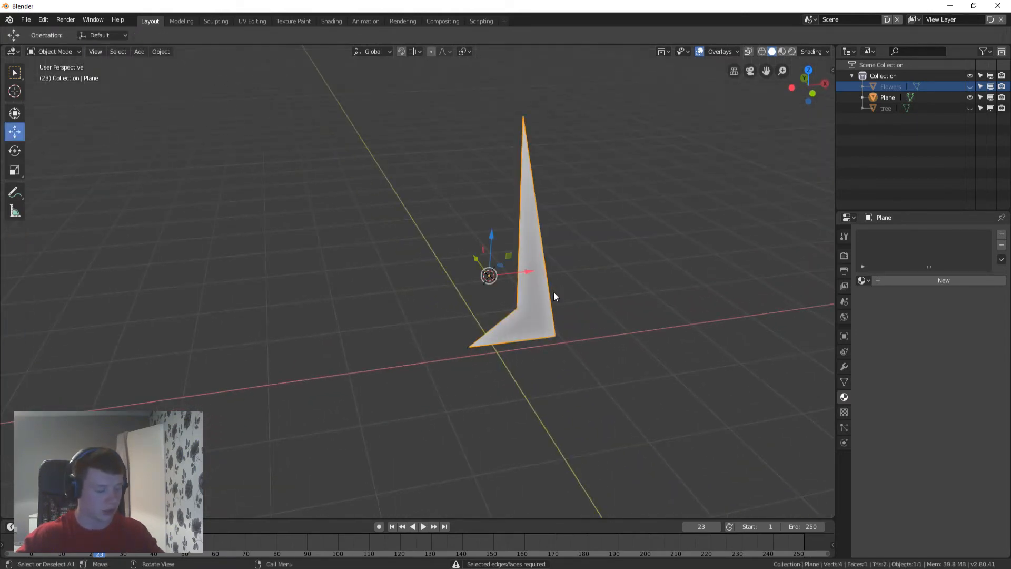
# Step: Duplicate the blade-shaped plane in place and rotate the copy about 98° around the Z axis
pyautogui.hotkey('shift', 'd')
pyautogui.rightClick(568, 292)
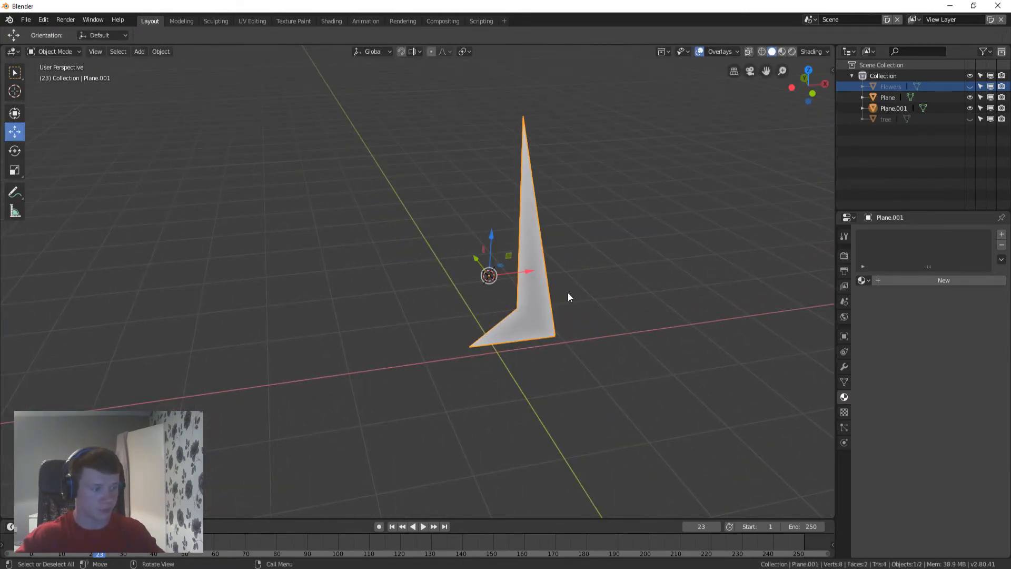
pyautogui.press('r')
pyautogui.press('z')
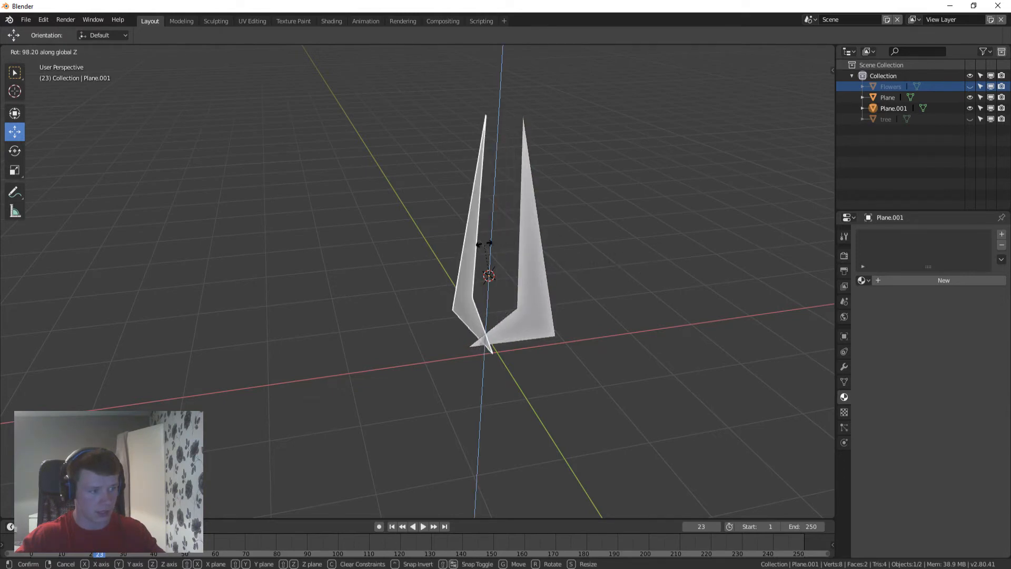
pyautogui.click(485, 244)
# Step: Move the rotated blade along X to the original's other side, and place a duplicate of it on the opposite side
pyautogui.moveTo(523, 275); pyautogui.dragTo(609, 279)
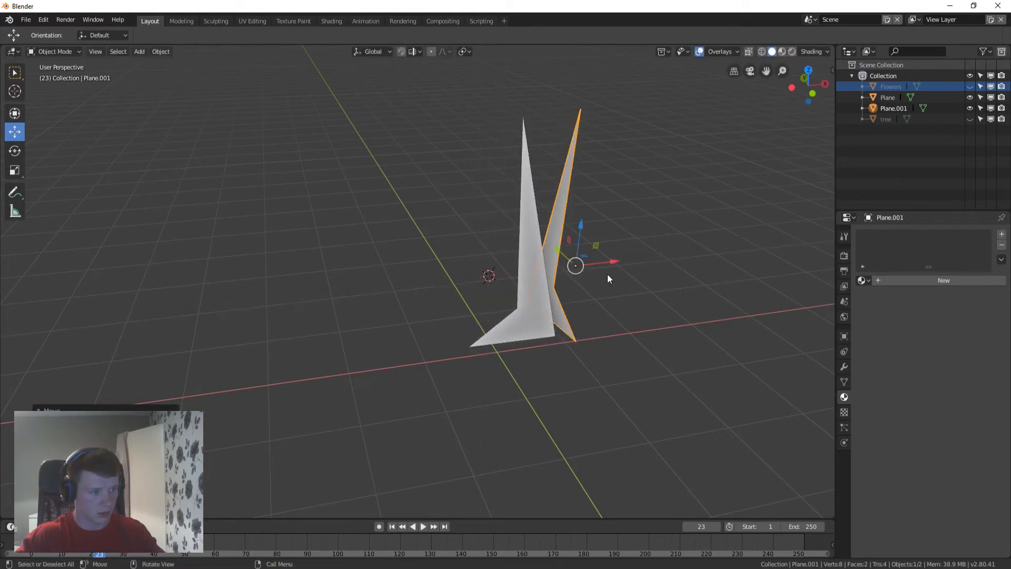
pyautogui.moveTo(609, 279); pyautogui.dragTo(614, 289, button='middle')
pyautogui.hotkey('shift', 'd')
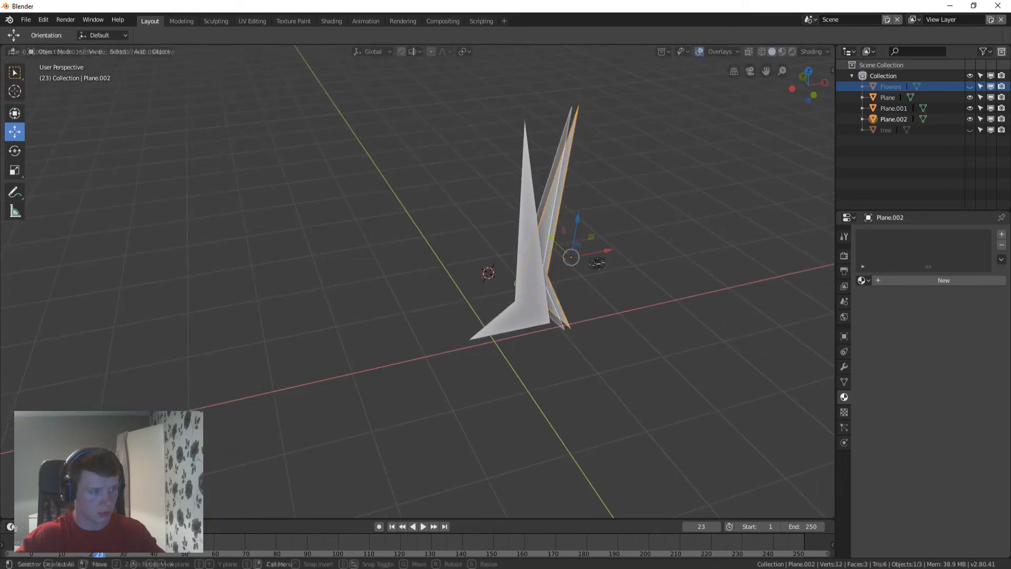
pyautogui.click(500, 284)
pyautogui.moveTo(451, 265); pyautogui.dragTo(482, 285)
# Step: Rotate the third blade about 160° around the Z axis and shift it along X beside the original blade
pyautogui.press('r')
pyautogui.press('z')
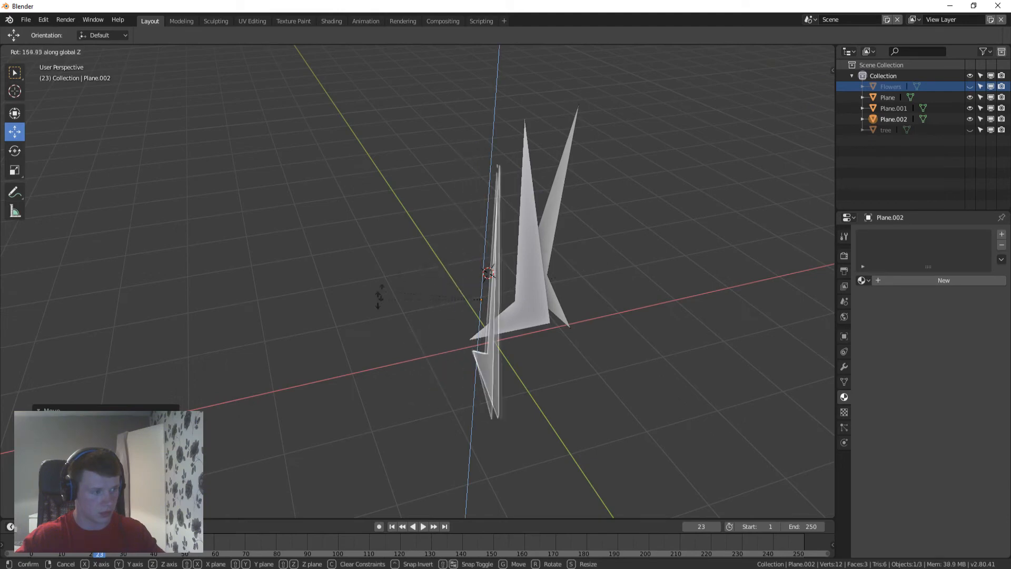
pyautogui.click(329, 307)
pyautogui.moveTo(329, 307); pyautogui.dragTo(618, 328, button='middle')
pyautogui.moveTo(429, 278); pyautogui.dragTo(405, 283)
pyautogui.moveTo(440, 275); pyautogui.dragTo(543, 290, button='middle')
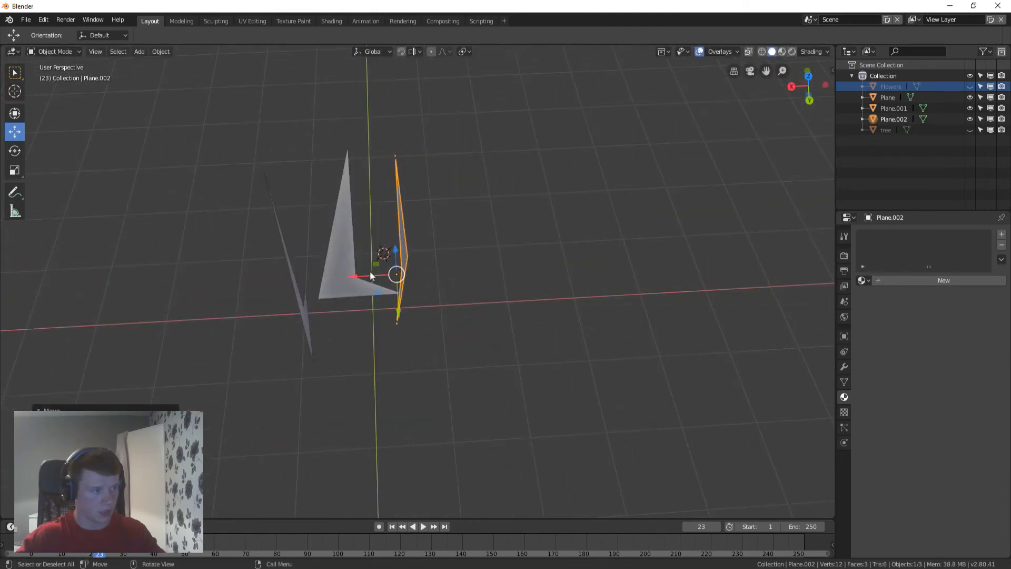
# Step: Fine-tune the third blade's position and its rotation around the Z axis
pyautogui.press('r')
pyautogui.press('Escape')
pyautogui.press('r')
pyautogui.press('z')
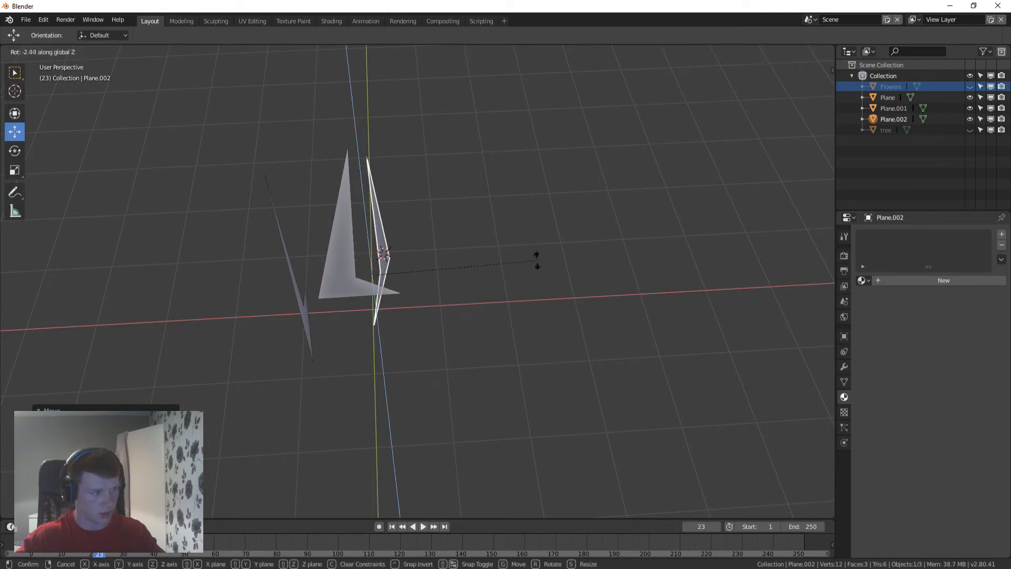
pyautogui.click(479, 284)
pyautogui.moveTo(479, 284); pyautogui.dragTo(449, 287, button='middle')
# Step: Duplicate a blade in place as a fourth one, rotate the copy around the Z axis and move it toward the cluster's centre
pyautogui.click(449, 287)
pyautogui.hotkey('shift', 'd')
pyautogui.rightClick(449, 288)
pyautogui.press('r')
pyautogui.press('z')
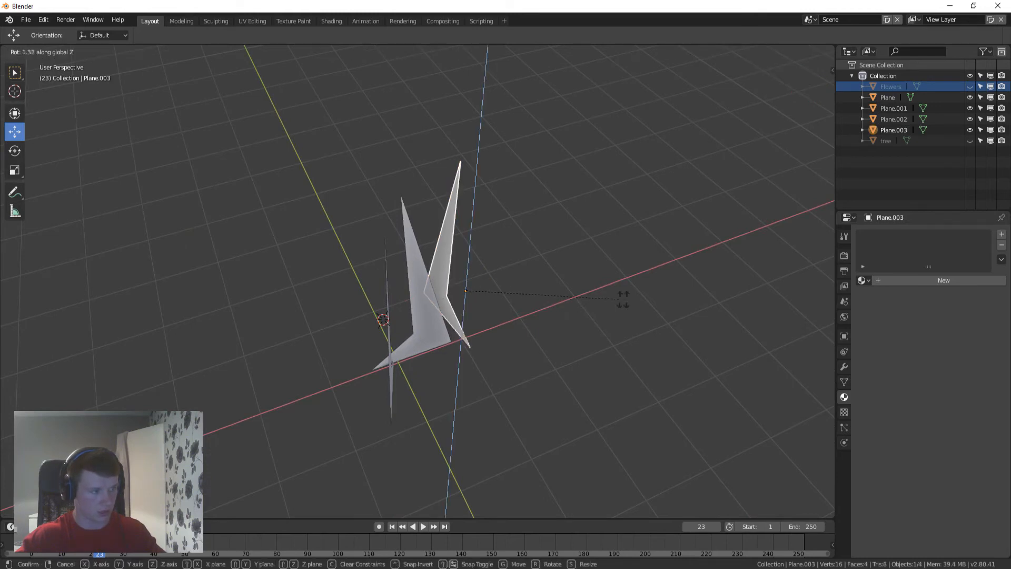
pyautogui.click(430, 242)
pyautogui.moveTo(430, 241); pyautogui.dragTo(446, 294, button='middle')
pyautogui.moveTo(466, 343); pyautogui.dragTo(439, 353)
pyautogui.moveTo(508, 336); pyautogui.dragTo(757, 278, button='middle')
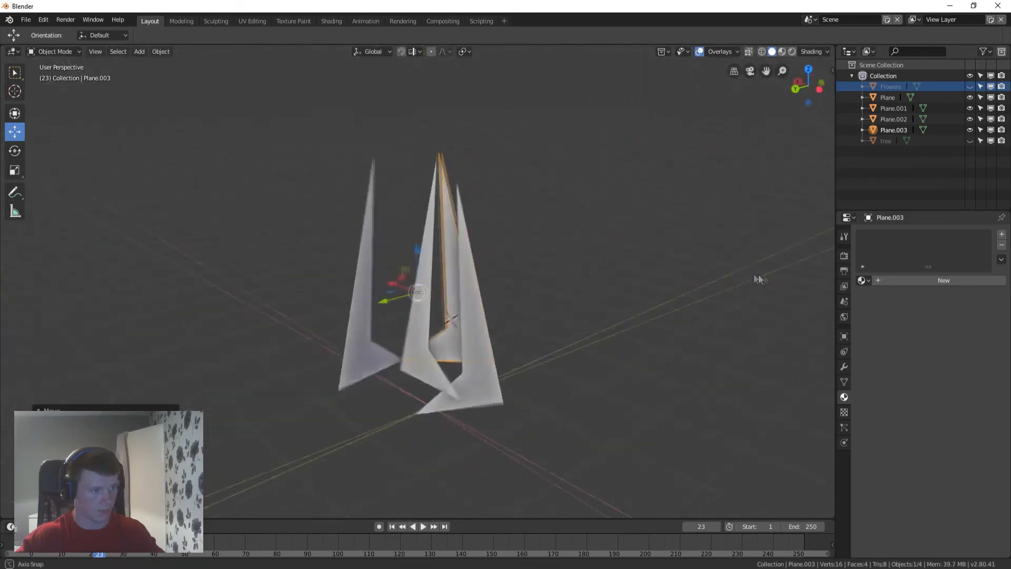
pyautogui.moveTo(402, 188); pyautogui.dragTo(548, 166, button='middle')
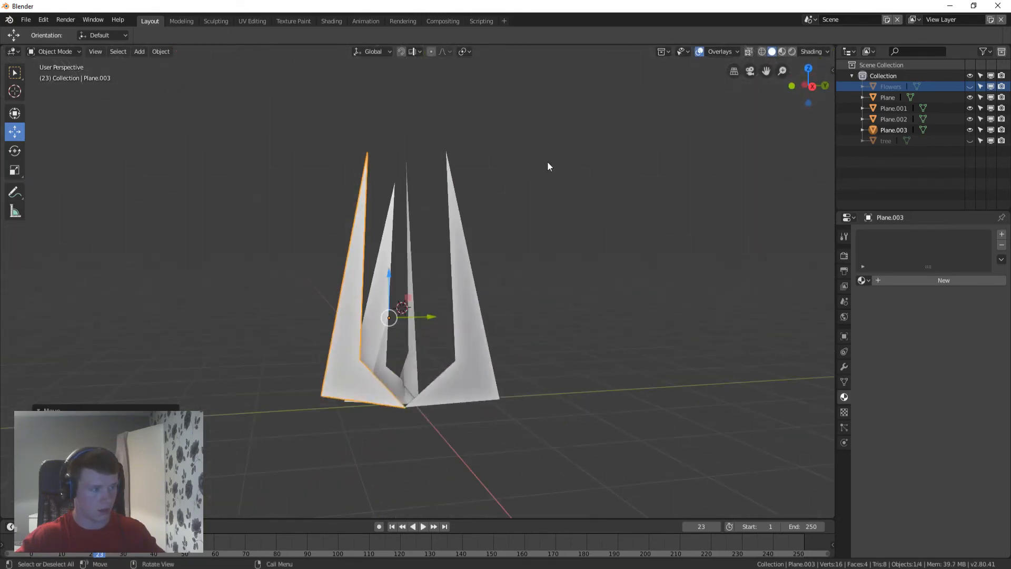
# Step: Scale the fourth blade down slightly and lower it along Z toward the ground
pyautogui.press('s')
pyautogui.click(519, 199)
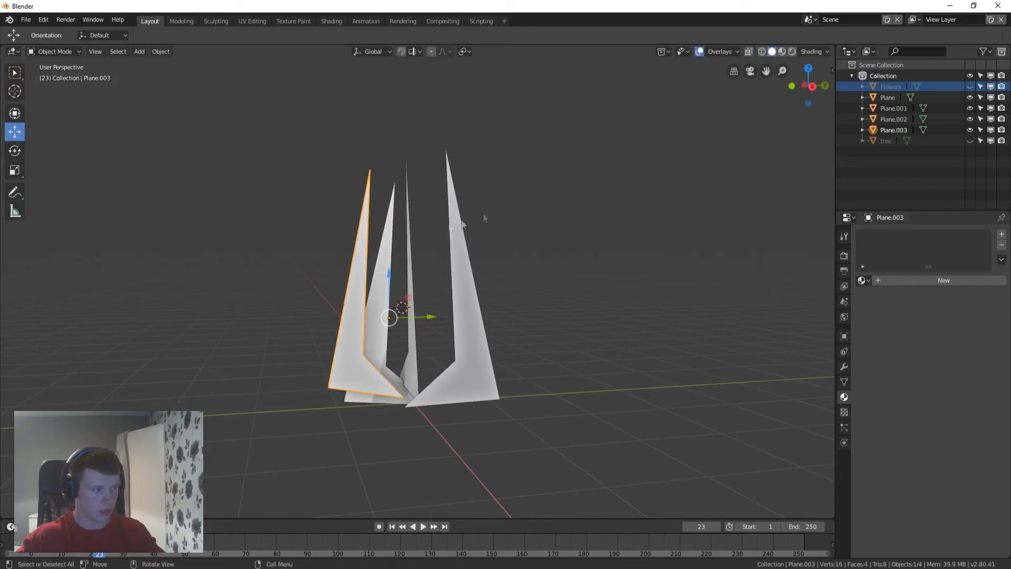
pyautogui.moveTo(390, 275); pyautogui.dragTo(394, 296)
# Step: Enlarge the blade pointing toward positive Y slightly and raise it along Z
pyautogui.click(464, 284)
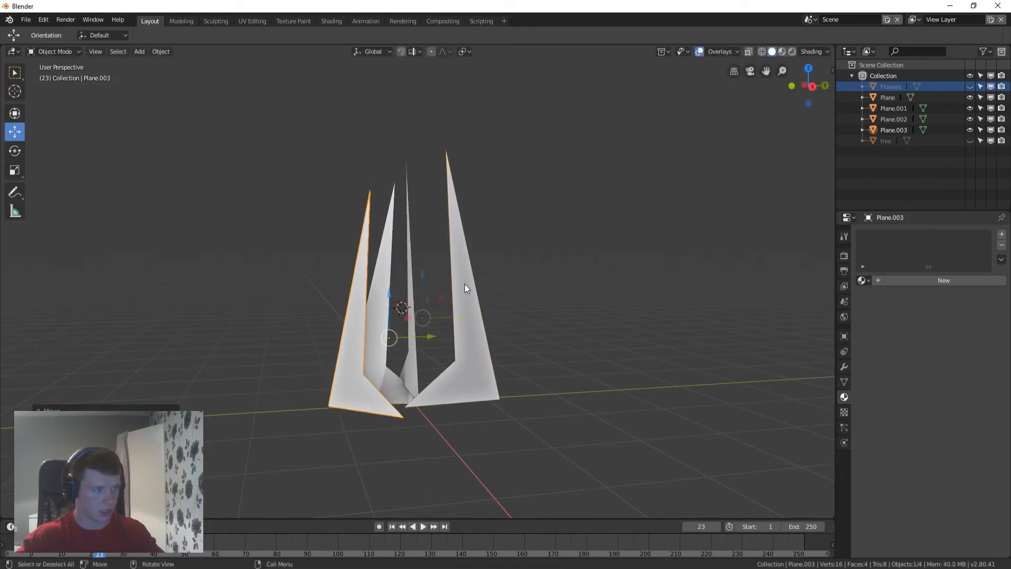
pyautogui.press('s')
pyautogui.click(483, 274)
pyautogui.moveTo(423, 285); pyautogui.dragTo(423, 277)
# Step: Shrink the blade behind the fourth one and lower it along Z to vary the cluster's heights
pyautogui.click(380, 342)
pyautogui.press('s')
pyautogui.click(427, 298)
pyautogui.moveTo(415, 292); pyautogui.dragTo(408, 312)
# Step: Select all four blades and join them into a single object
pyautogui.moveTo(408, 311); pyautogui.dragTo(463, 332, button='middle')
pyautogui.keyDown('shift'); pyautogui.click(463, 332); pyautogui.keyUp('shift')
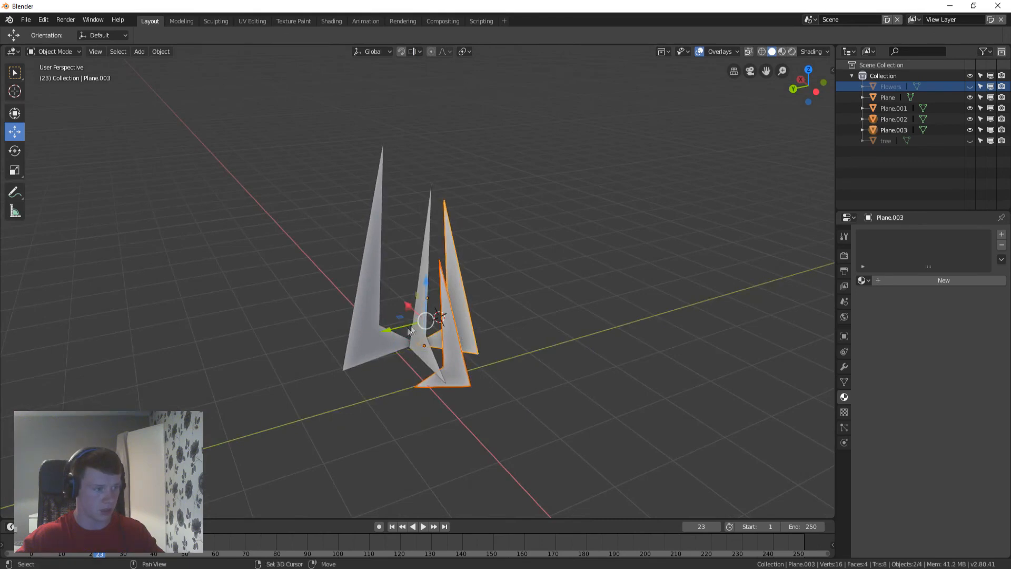
pyautogui.keyDown('shift'); pyautogui.click(403, 330); pyautogui.keyUp('shift')
pyautogui.keyDown('shift'); pyautogui.click(430, 357); pyautogui.keyUp('shift')
pyautogui.rightClick(428, 356)
pyautogui.click(400, 352)
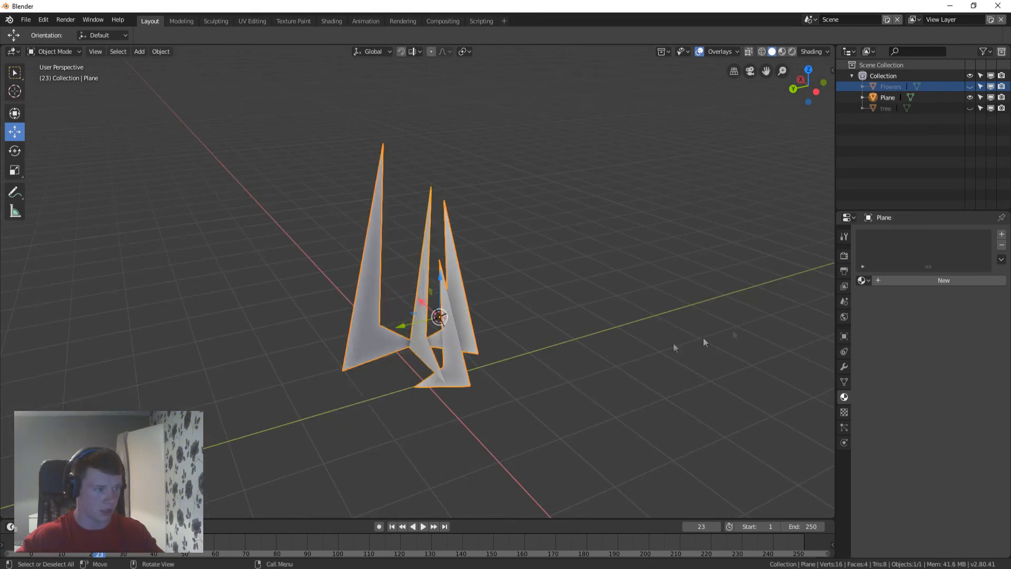
# Step: Rename the joined blade object to Grass_Blades
pyautogui.doubleClick(889, 97)
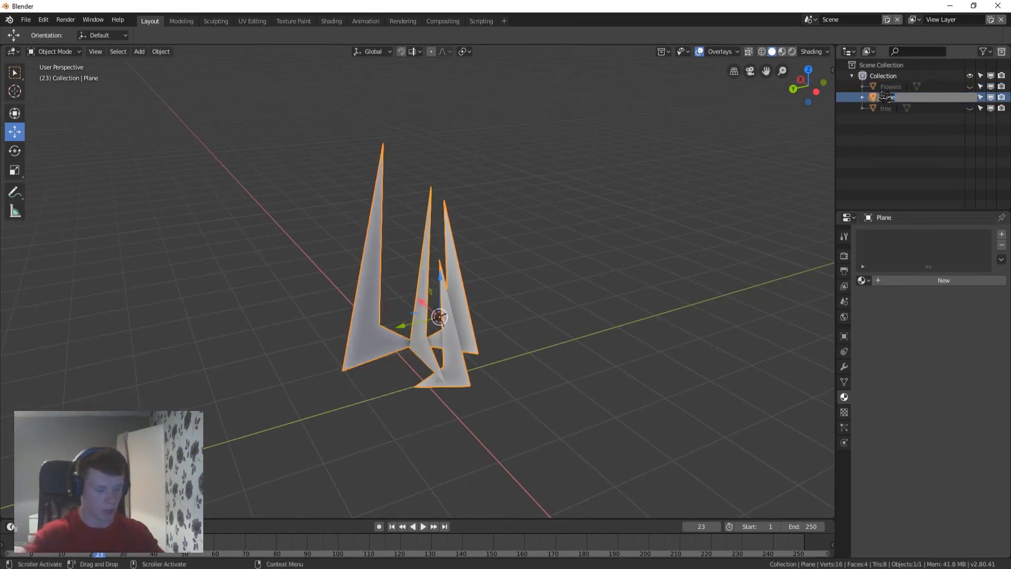
pyautogui.write('Grass_Blases')
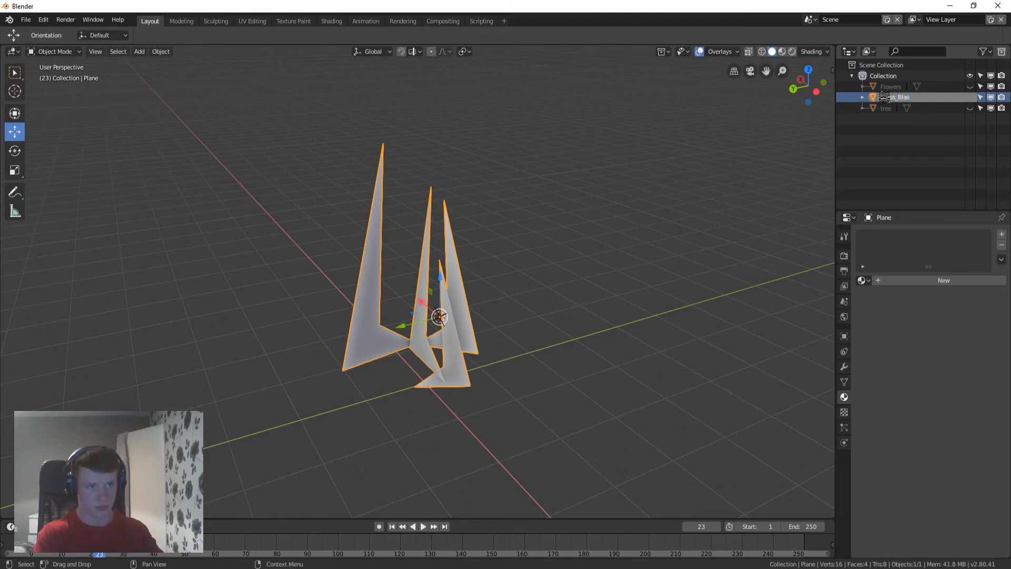
pyautogui.press('Return')
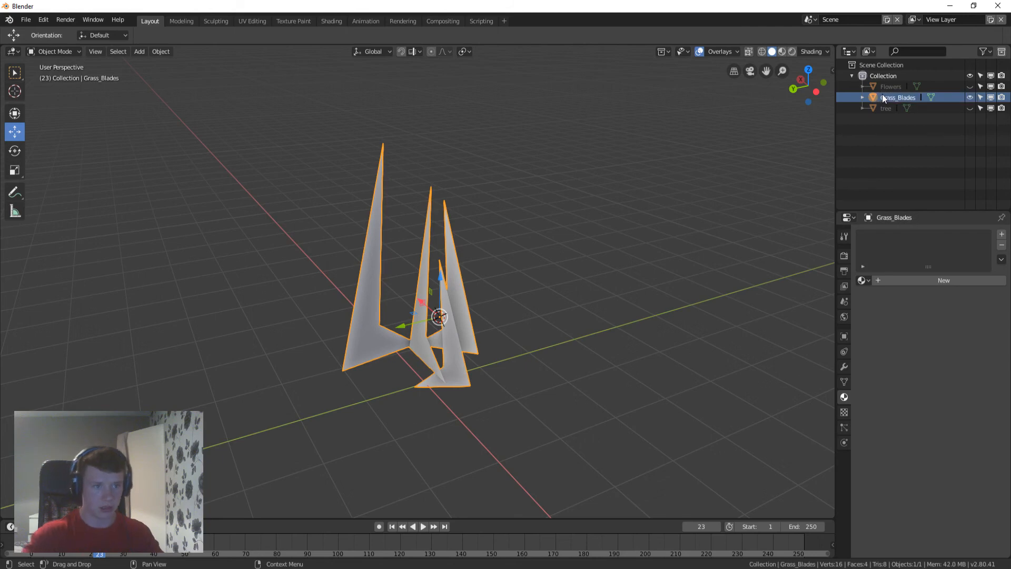
# Step: Add a new material to the grass blades with nodes turned off and set its base color to dark green
pyautogui.click(915, 280)
pyautogui.click(944, 326)
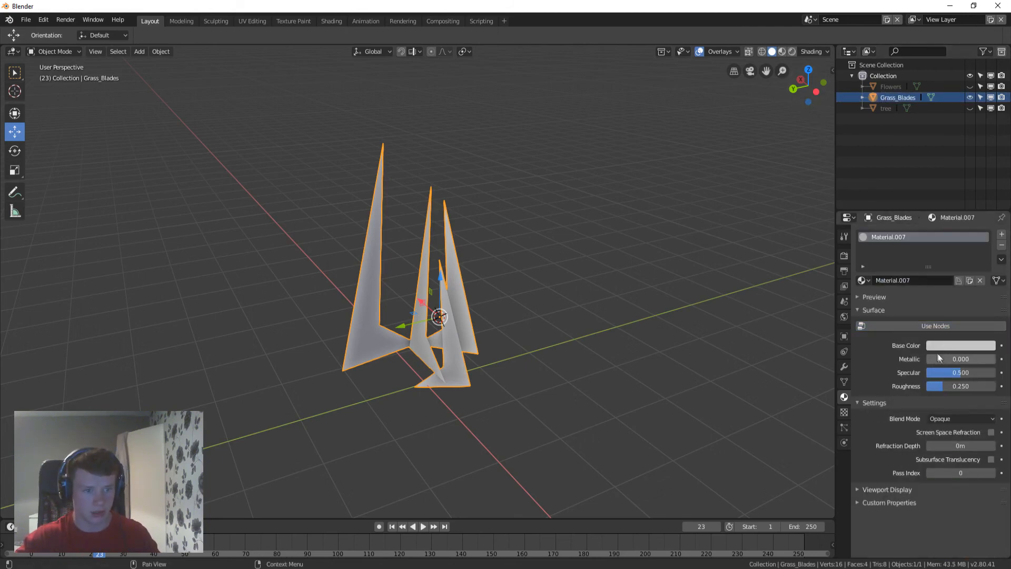
pyautogui.click(942, 347)
pyautogui.click(913, 232)
pyautogui.click(989, 225)
pyautogui.moveTo(626, 287); pyautogui.dragTo(544, 286, button='middle')
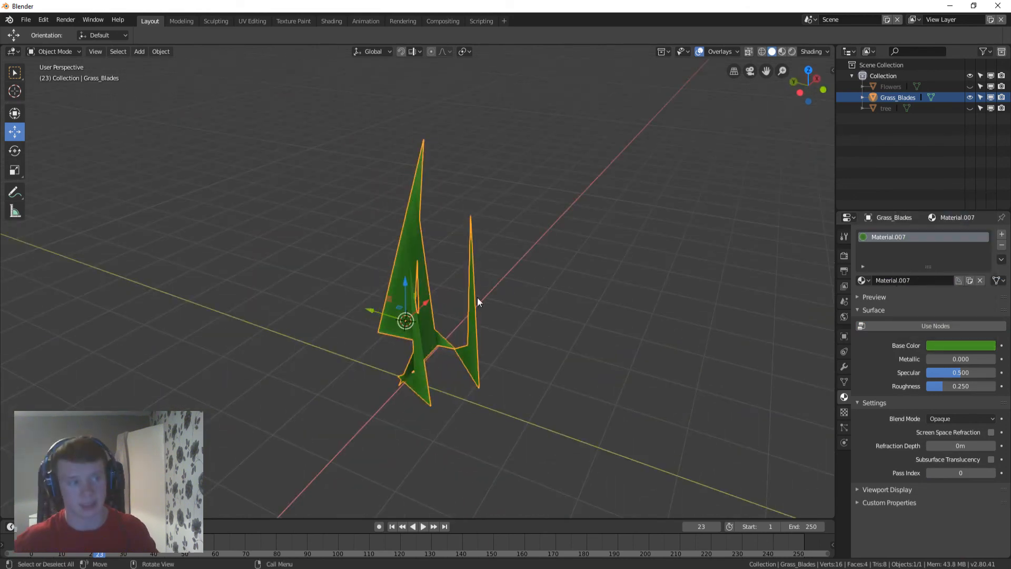